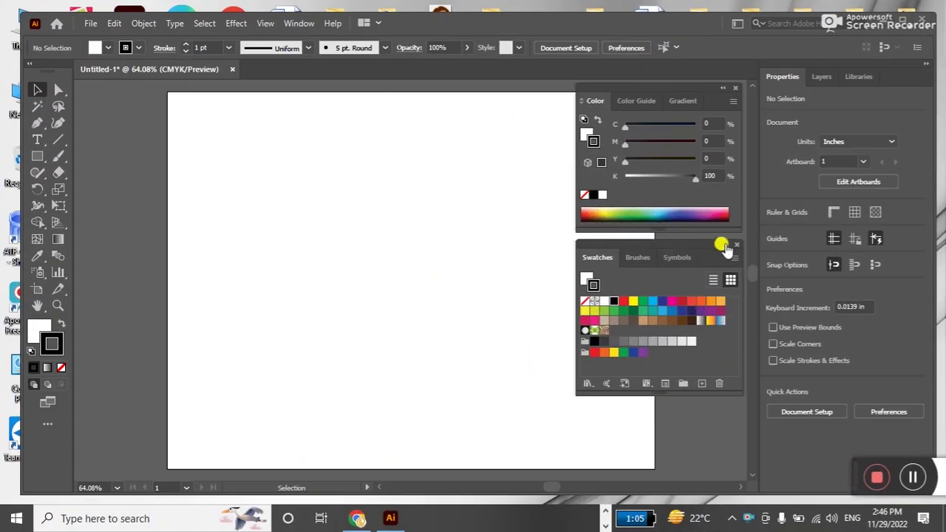
Pull Swatches out of the Color panel group and float both panels separately
drag(725, 247, 781, 336)
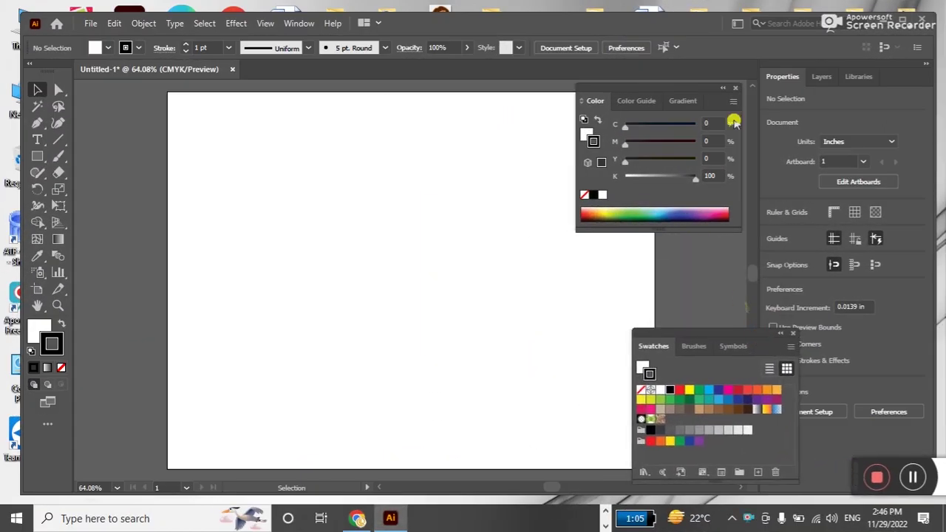
drag(709, 88, 757, 182)
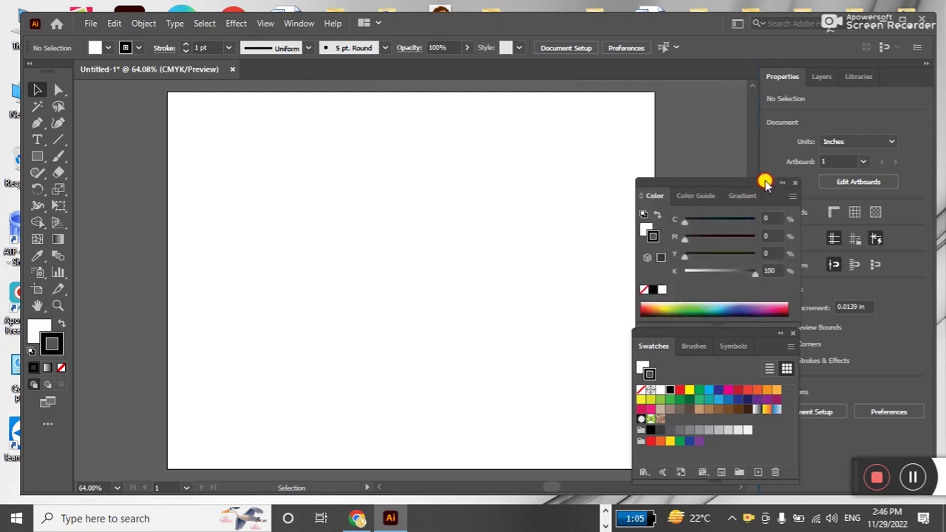
drag(758, 183, 709, 108)
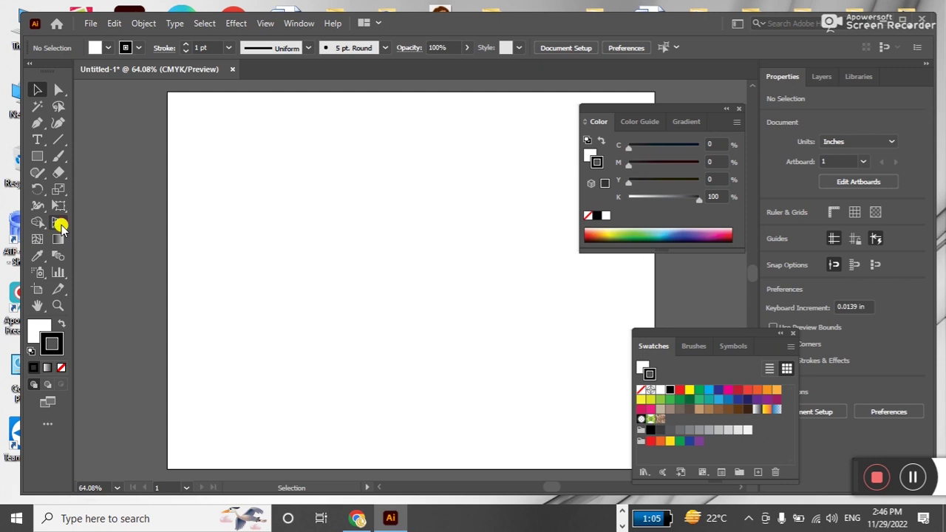
Show the two-point perspective grid, zoom out to 33.33%, and move the grid up-left onto the artboard
click(60, 224)
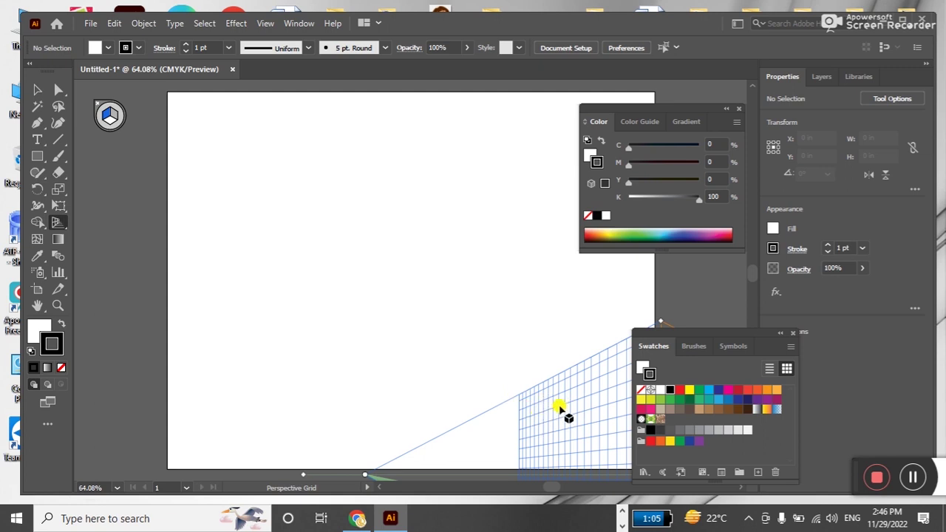
key(ctrl+minus)
key(ctrl+minus)
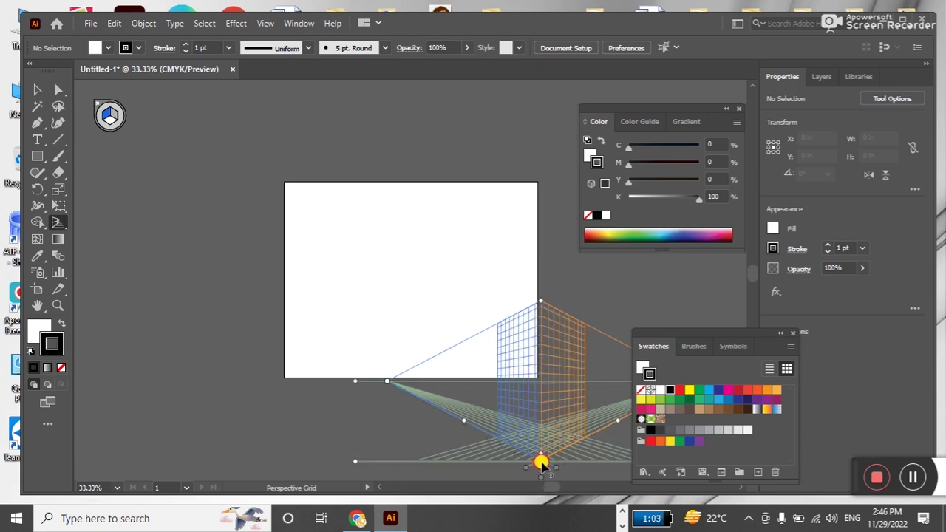
drag(387, 382, 391, 382)
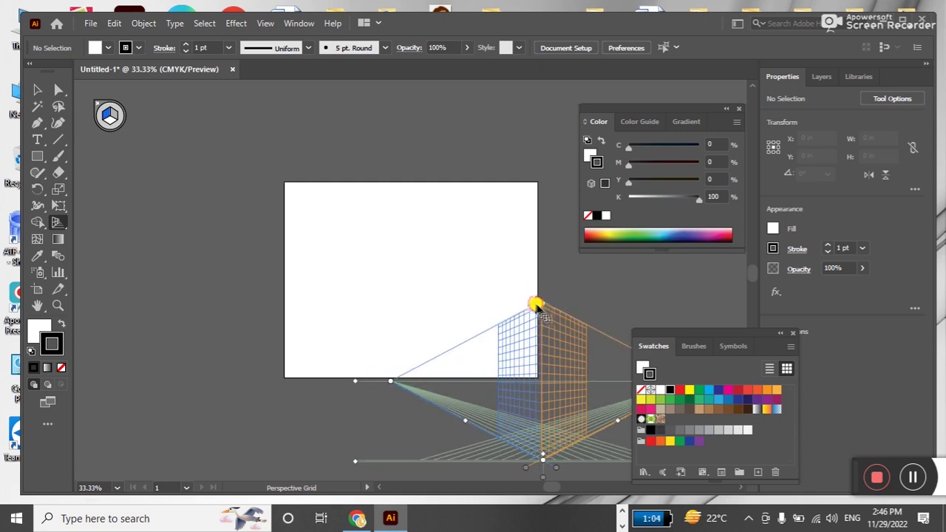
drag(708, 338, 817, 300)
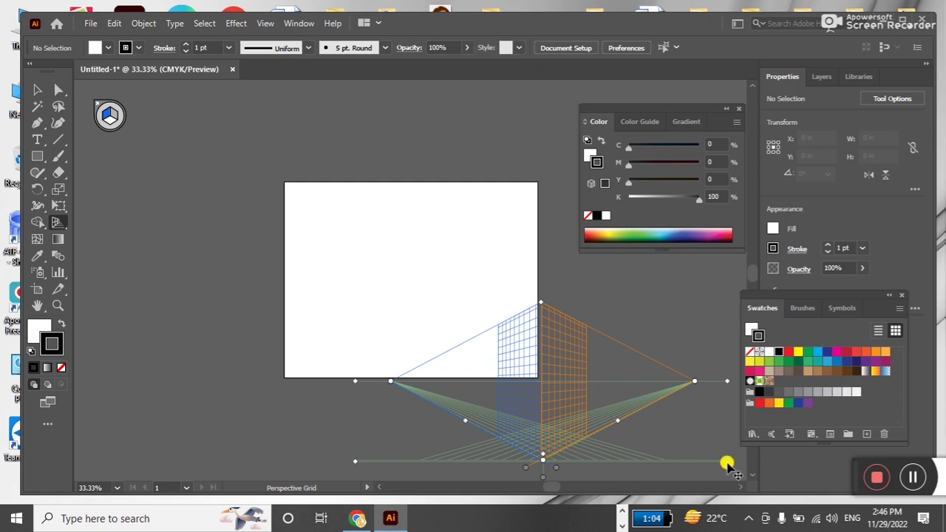
drag(725, 461, 612, 373)
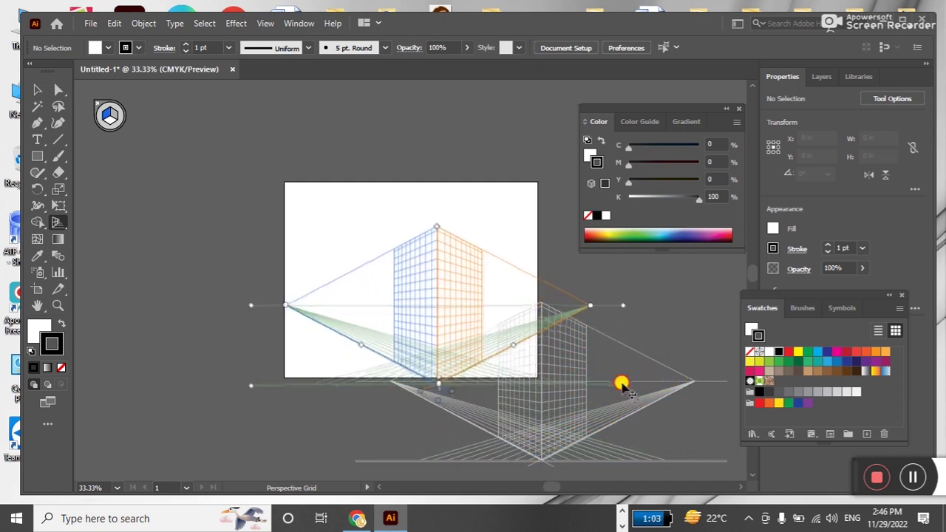
drag(612, 373, 611, 351)
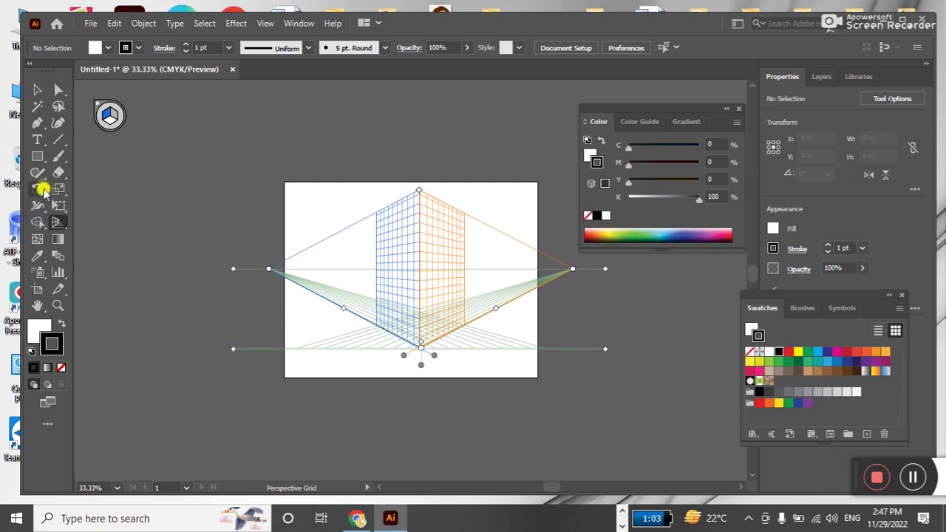
click(35, 291)
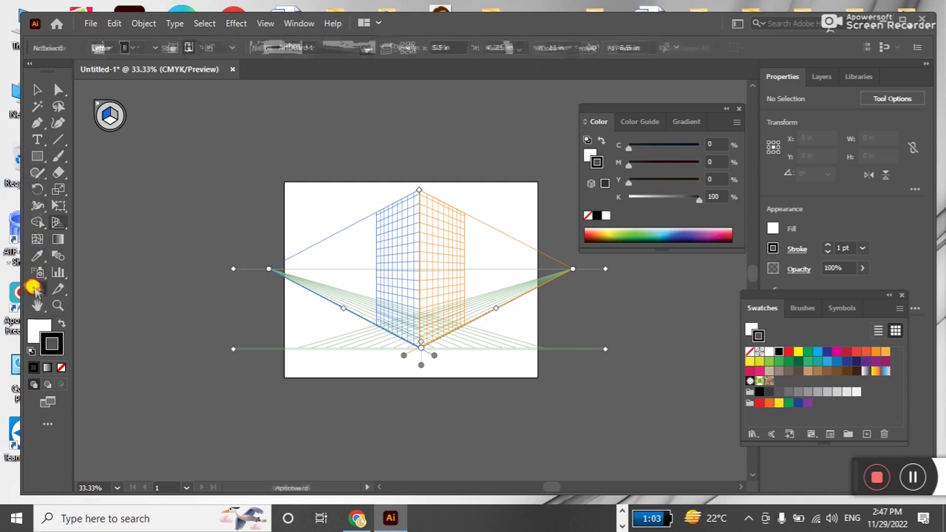
Drag the artboard's corner and edges out to about 21.63 × 11.61 in around the grid
mouse_move(537, 375)
mouse_down()
mouse_move(610, 294)
mouse_move(688, 295)
mouse_up()
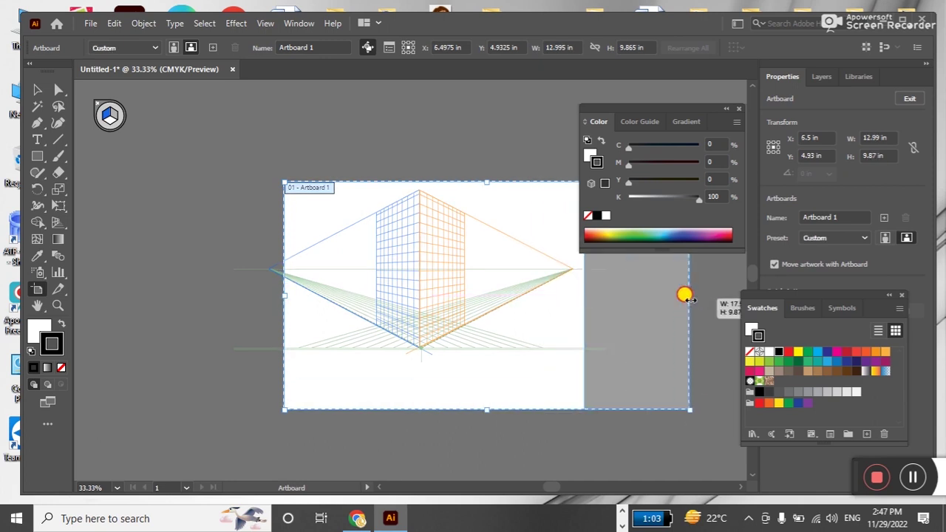
drag(283, 294, 190, 294)
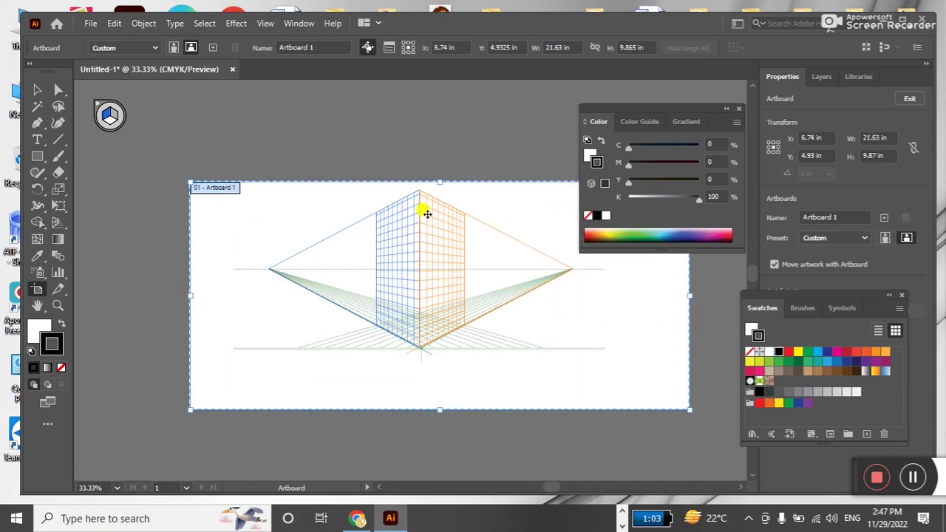
drag(437, 182, 439, 139)
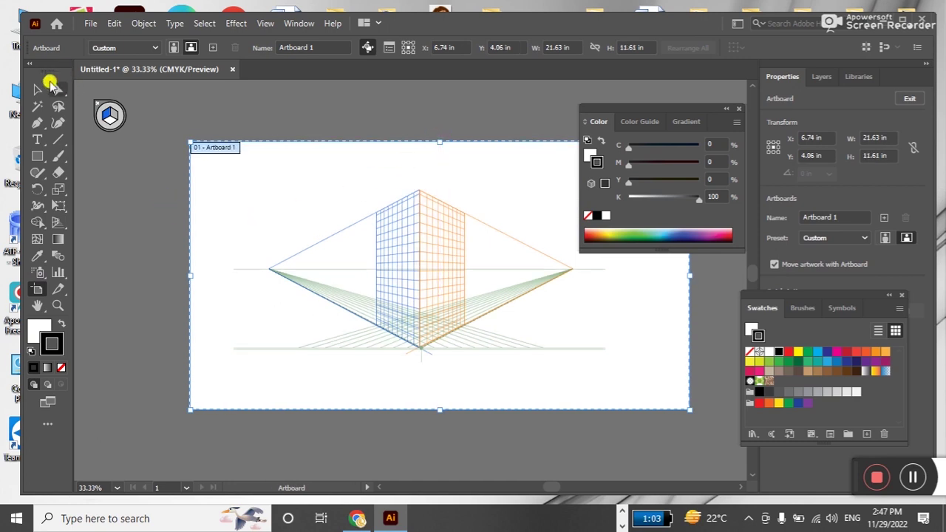
click(37, 90)
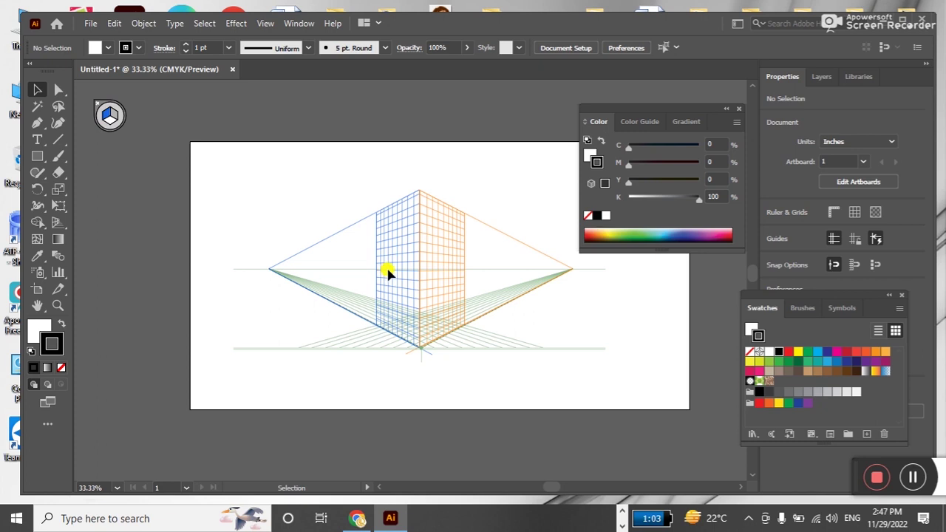
click(57, 222)
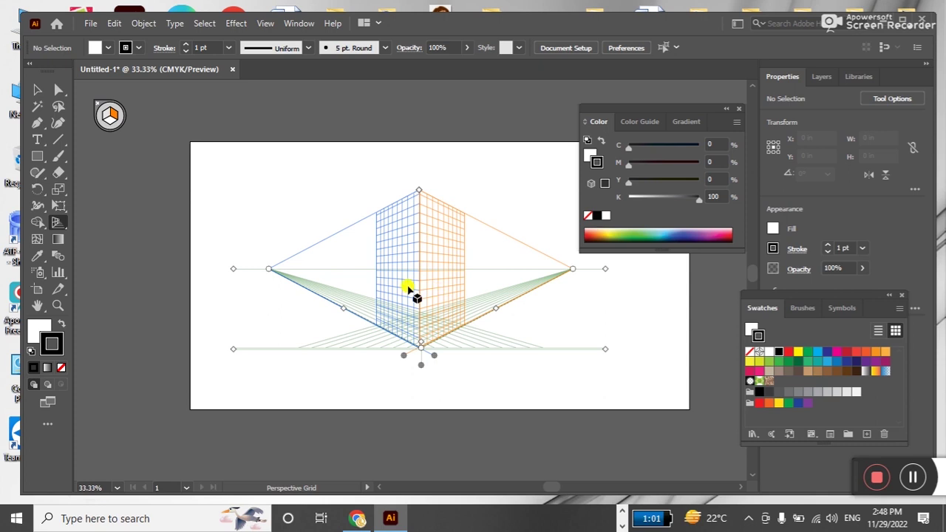
Switch to Perspective Selection with Shift+V and choose the left plane in the plane widget
key(shift+v)
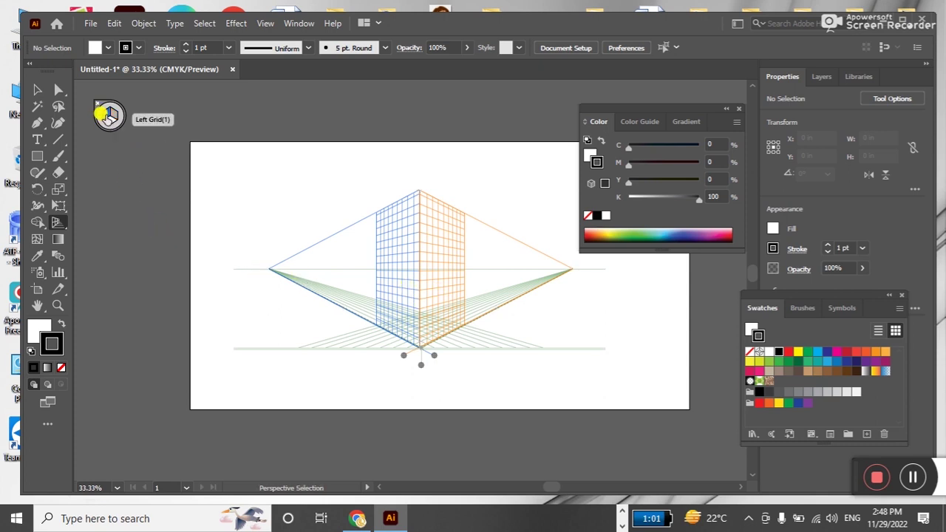
click(108, 117)
click(106, 113)
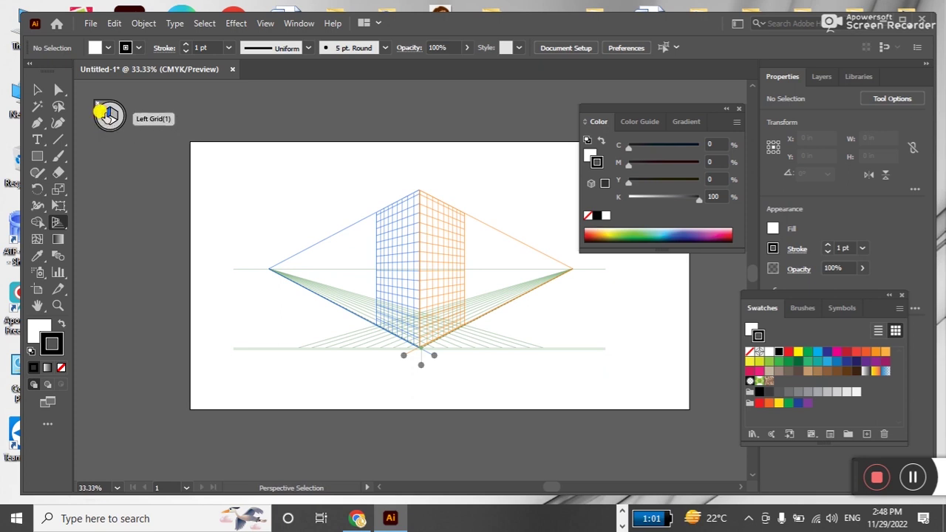
click(39, 155)
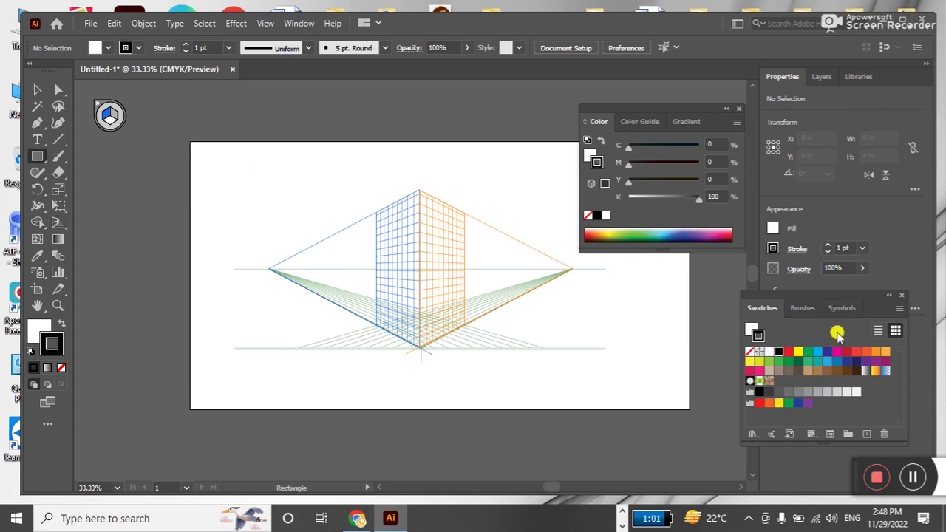
Draw a rectangle on the left perspective plane with cyan stroke and cyan fill
click(816, 351)
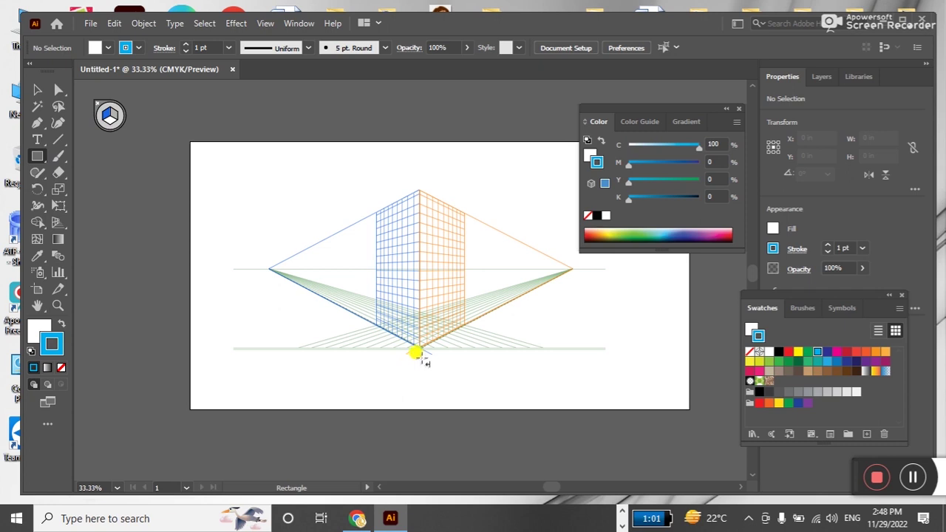
mouse_move(413, 342)
mouse_down()
mouse_move(358, 251)
mouse_move(311, 238)
mouse_move(352, 248)
mouse_up()
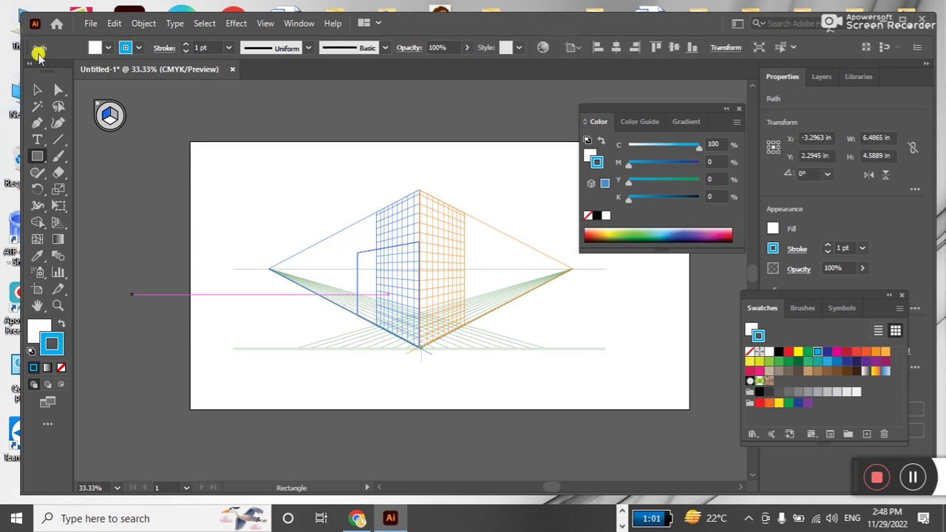
click(36, 94)
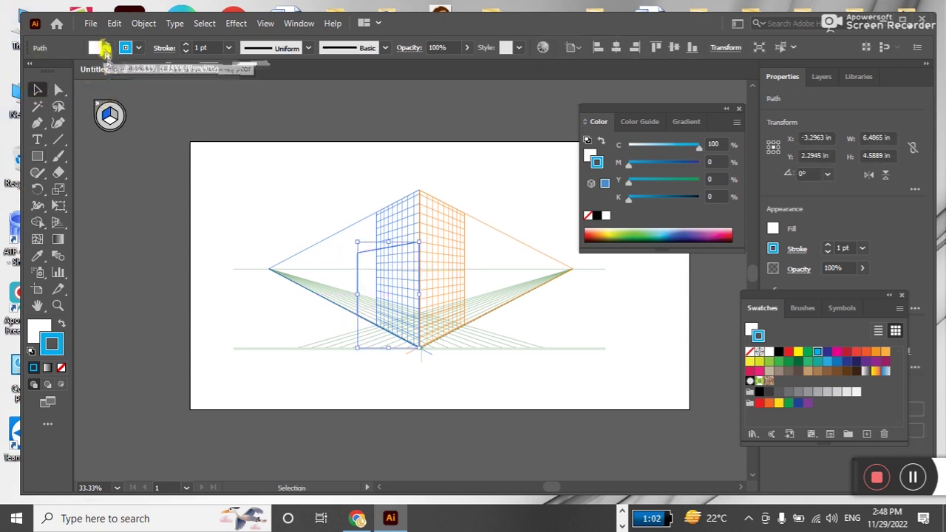
click(107, 47)
click(77, 71)
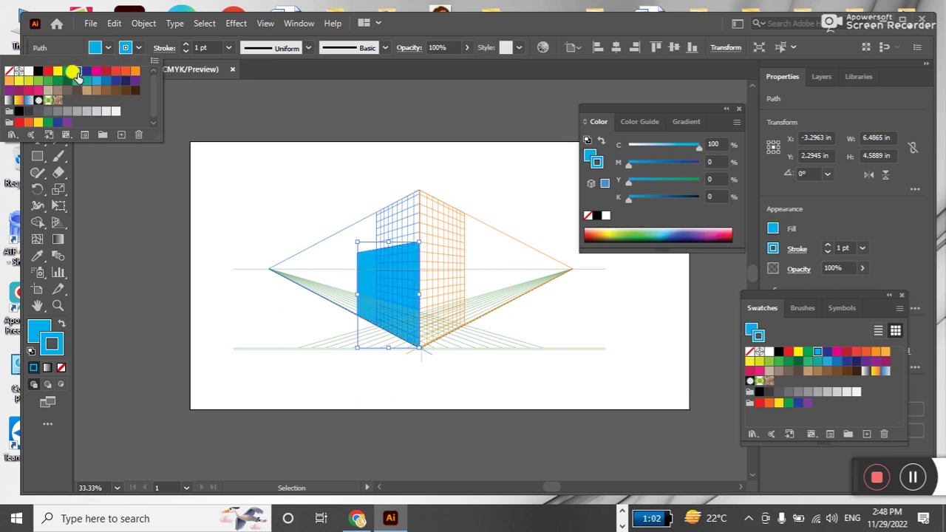
click(422, 29)
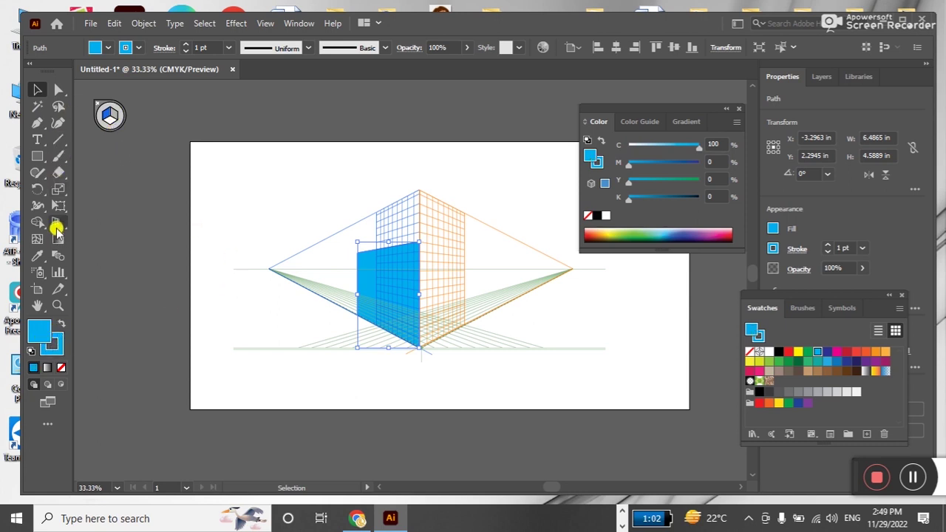
Deselect the blue rectangle and cycle through the perspective tools back to the Selection tool
click(57, 224)
click(108, 118)
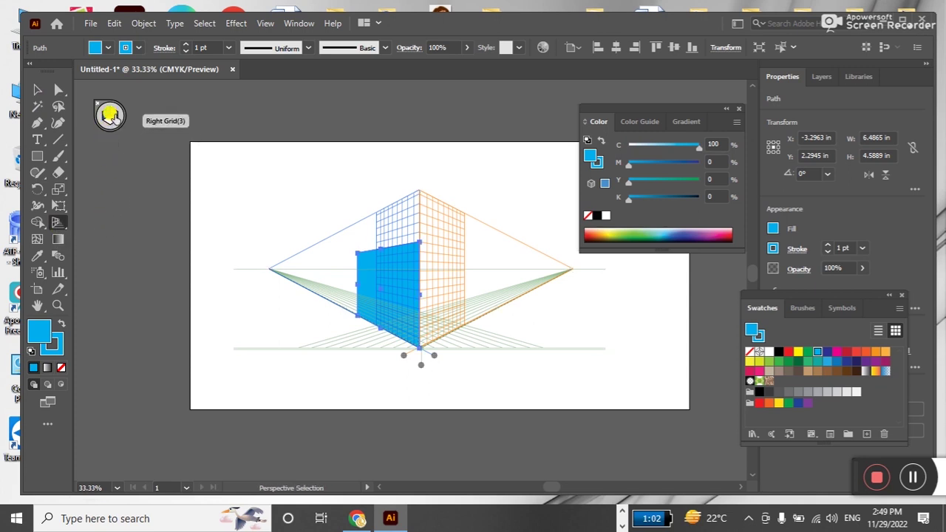
click(114, 119)
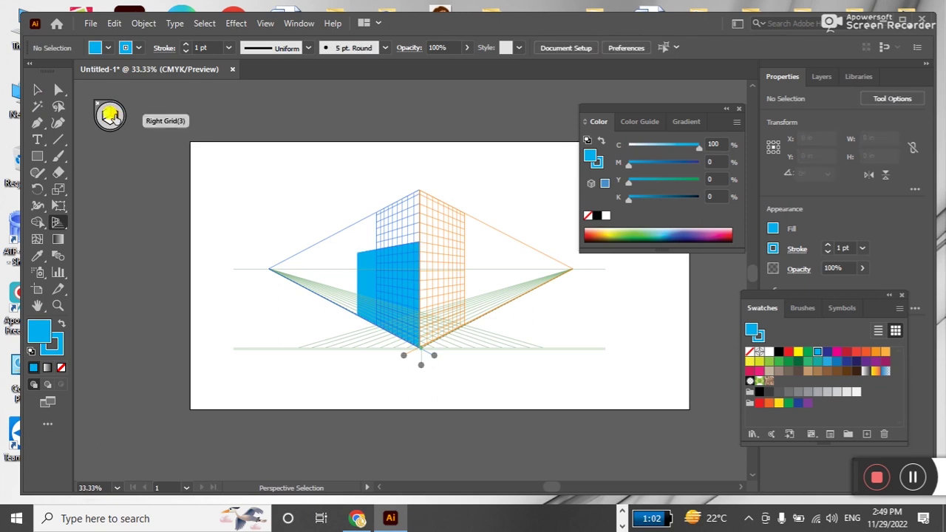
key(shift+p)
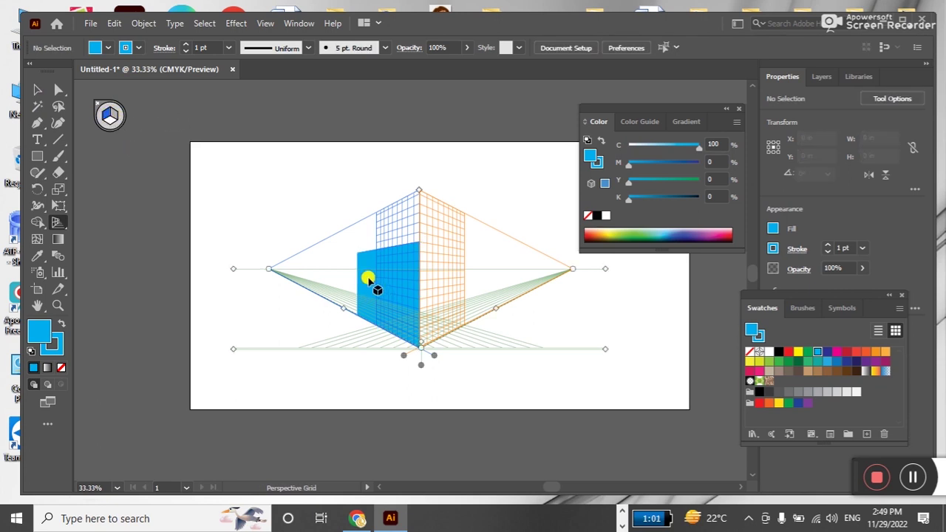
click(58, 222)
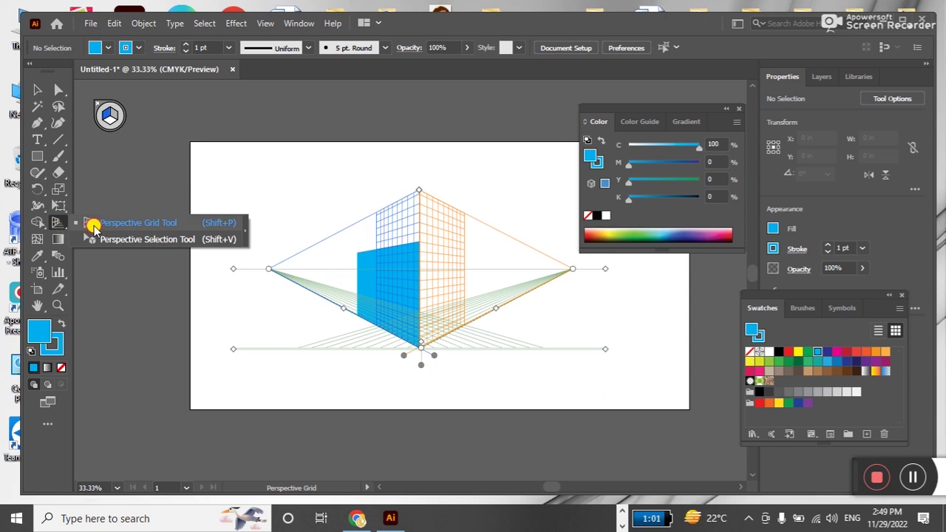
click(94, 225)
click(37, 107)
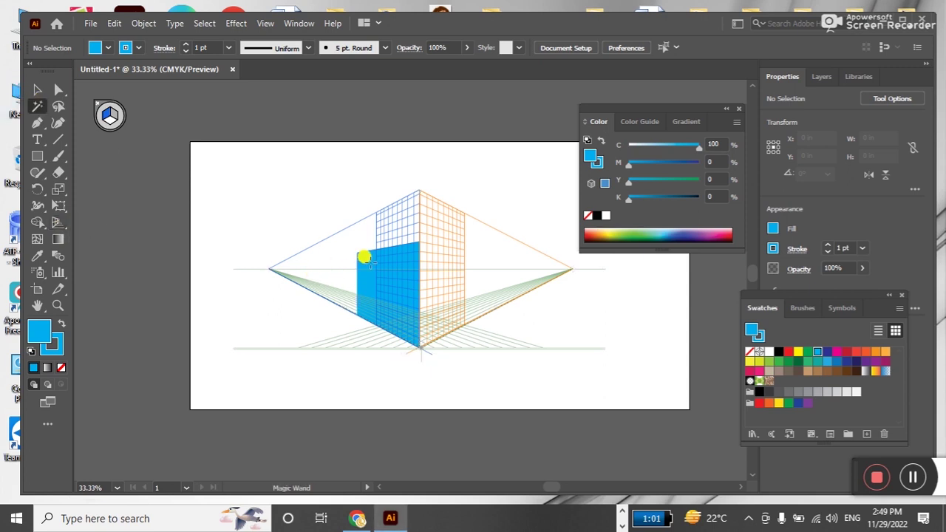
click(37, 89)
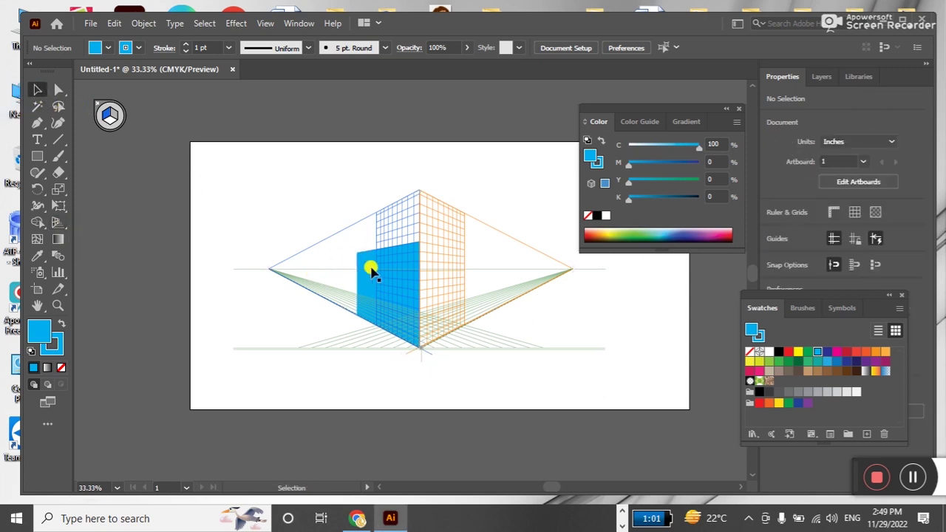
Select the blue rectangle, try stretching its top edge, then delete it
click(371, 272)
drag(385, 243, 382, 207)
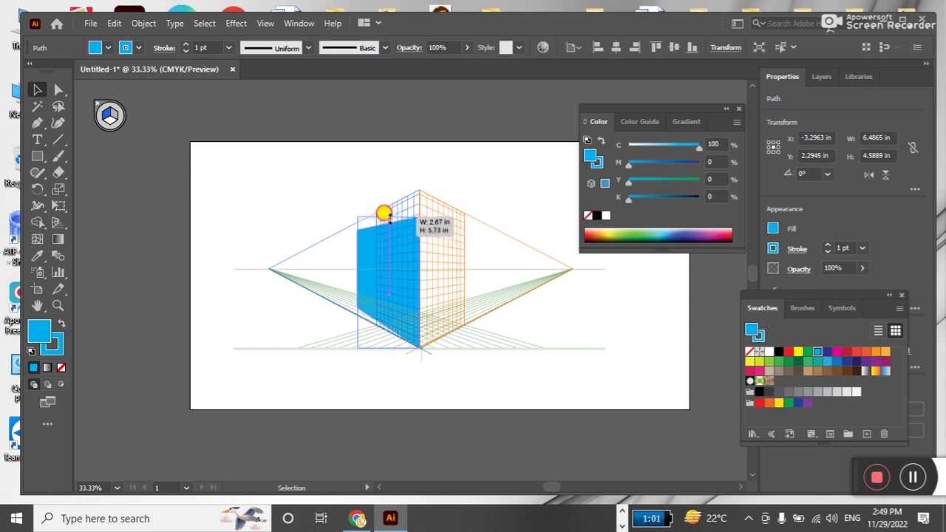
drag(386, 201, 386, 233)
key(Delete)
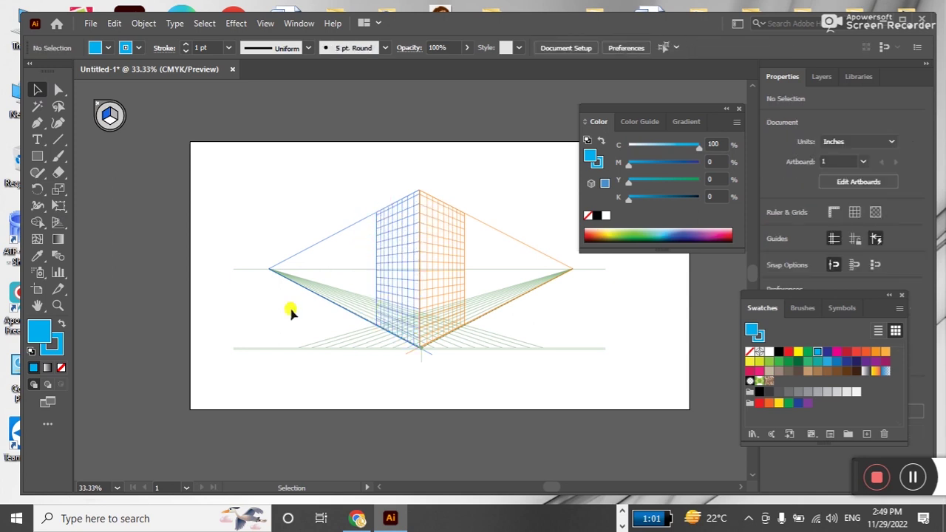
click(37, 157)
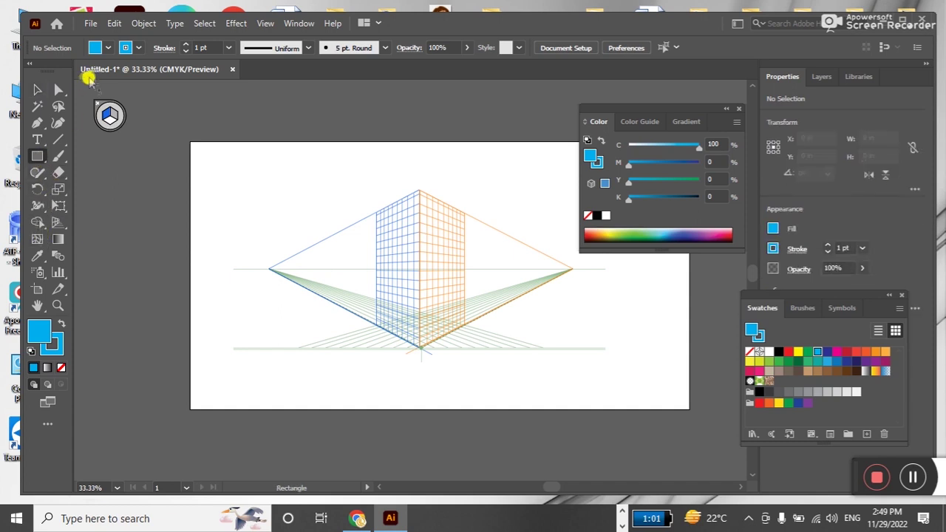
Set the stroke to red and draw a taller rectangle filling the left perspective plane
click(138, 48)
click(110, 73)
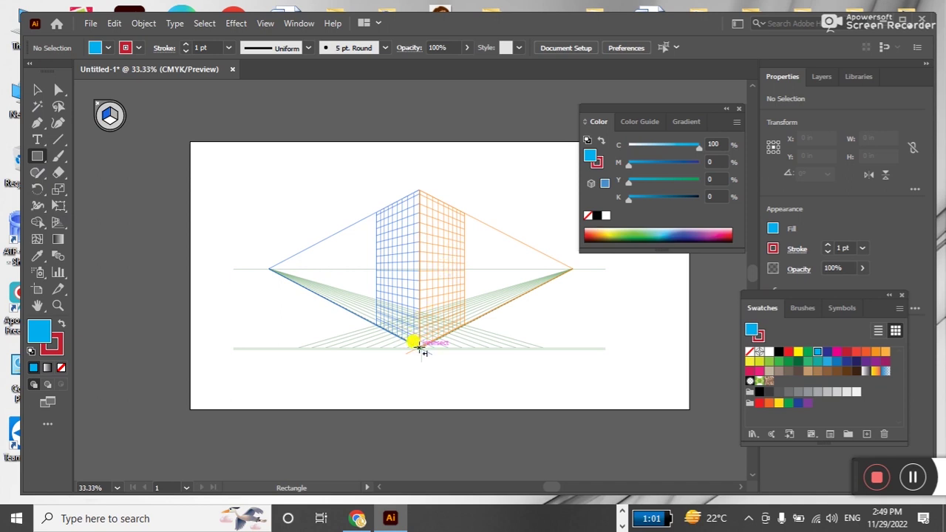
mouse_move(420, 347)
mouse_down()
mouse_move(375, 273)
mouse_move(352, 256)
mouse_move(351, 234)
mouse_up()
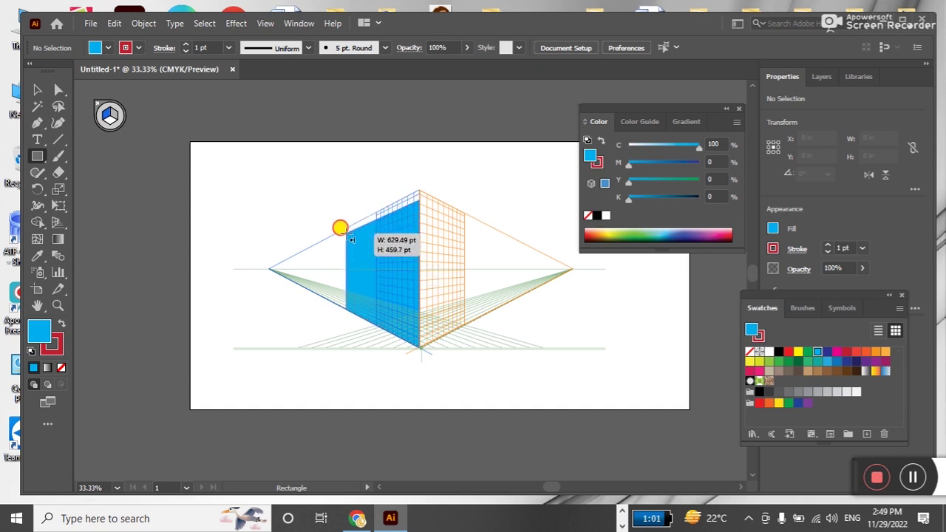
drag(351, 234, 353, 239)
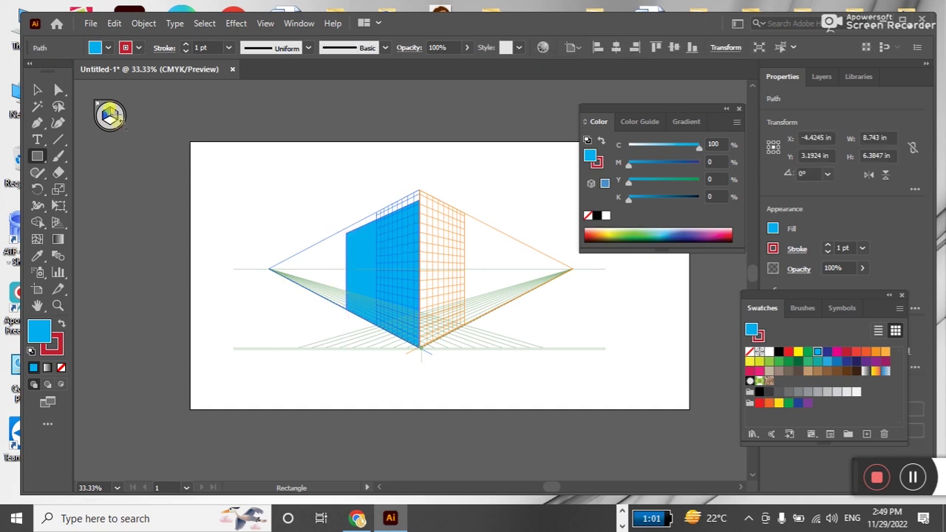
click(37, 89)
click(58, 221)
click(113, 117)
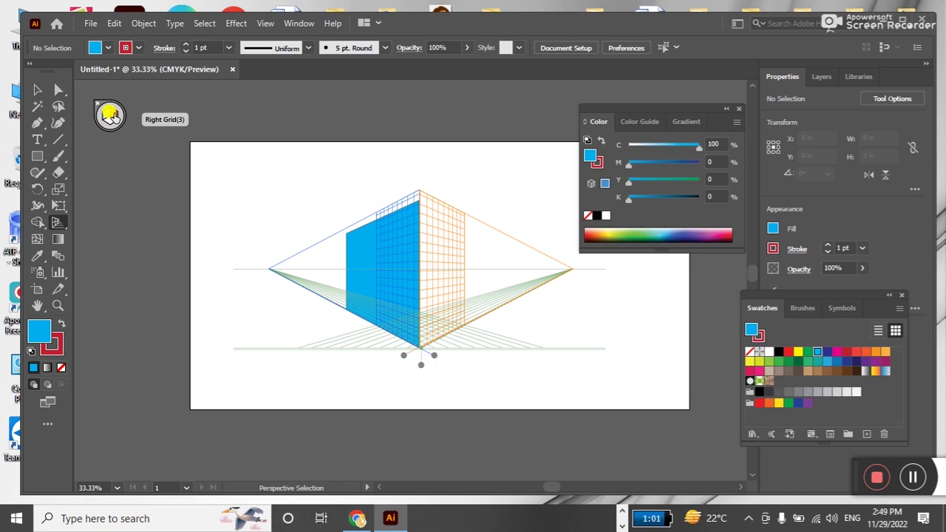
Set the fill to orange and draw a rectangle covering the right perspective plane
key(shift+p)
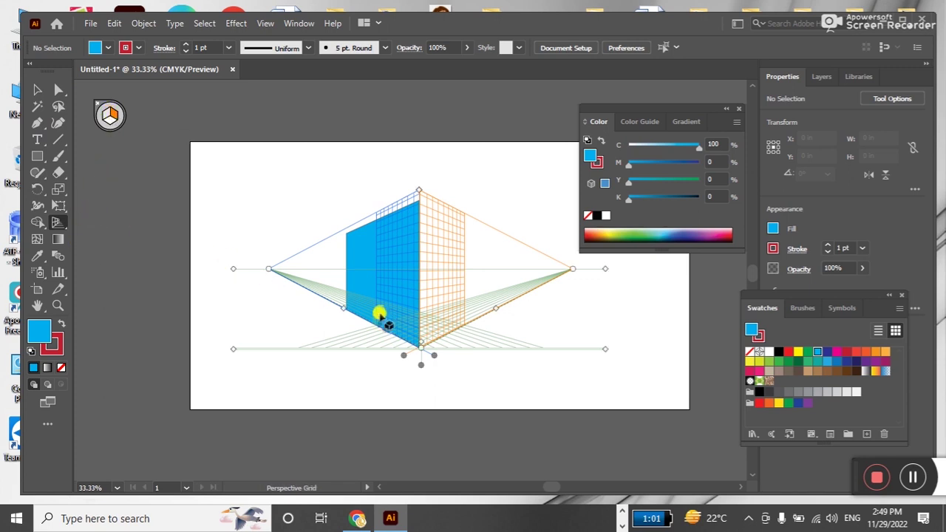
key(shift+v)
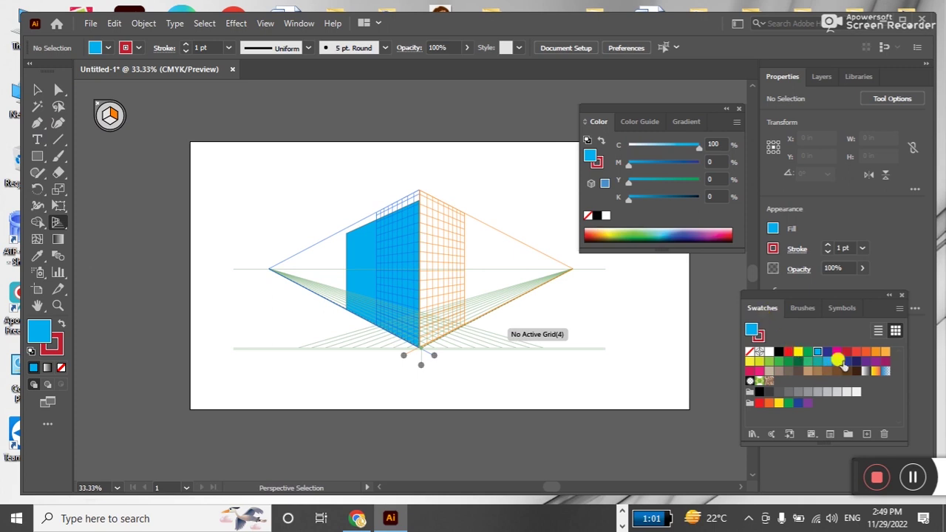
click(864, 353)
key(shift+p)
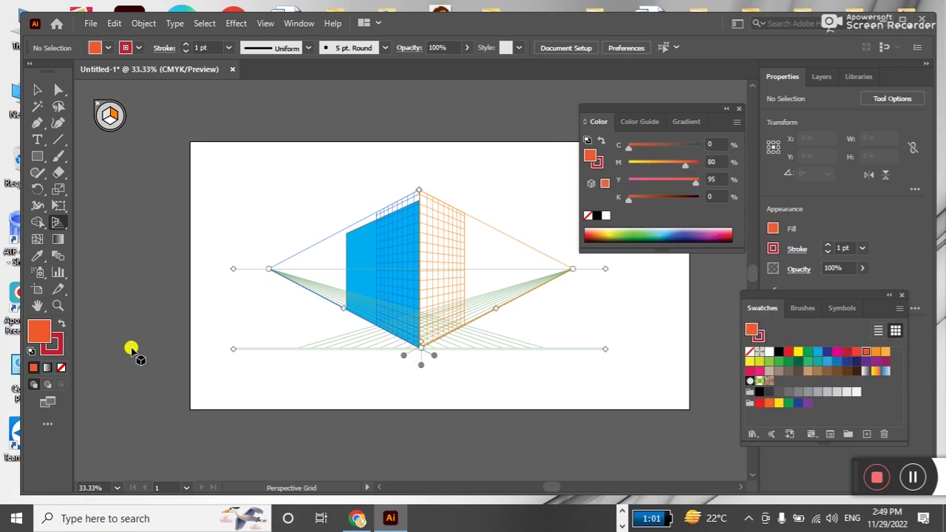
click(34, 157)
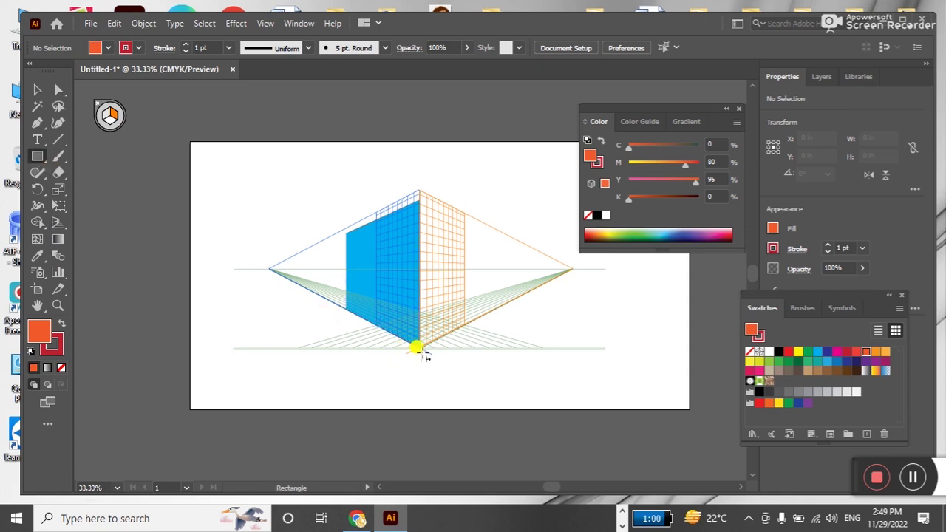
drag(419, 349, 466, 227)
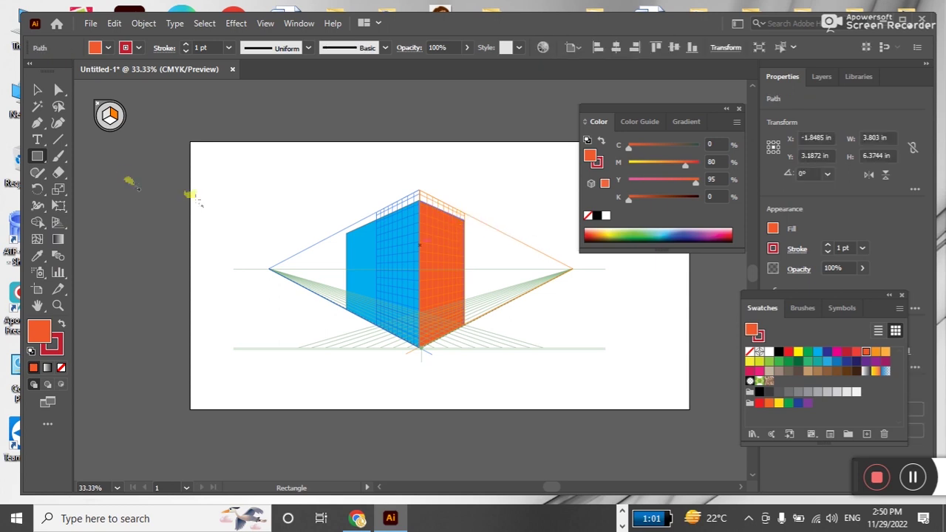
click(37, 89)
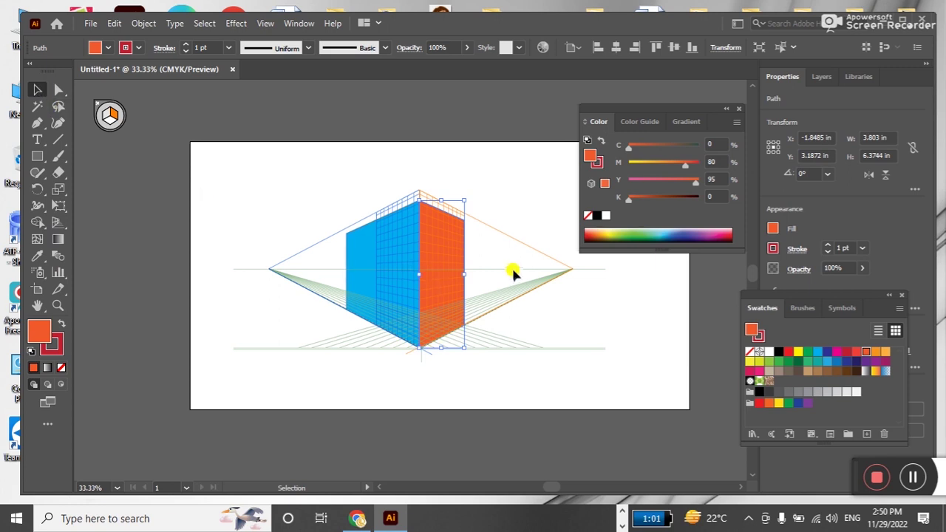
click(254, 189)
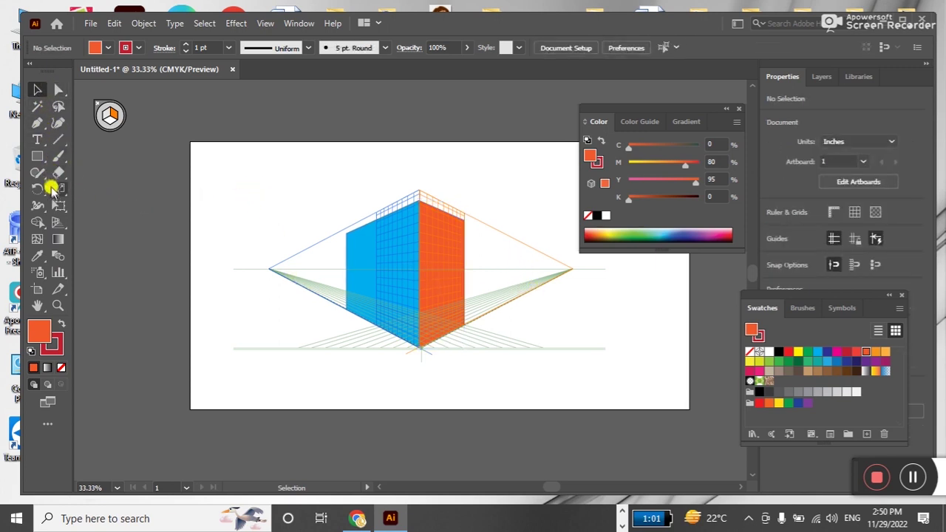
click(56, 223)
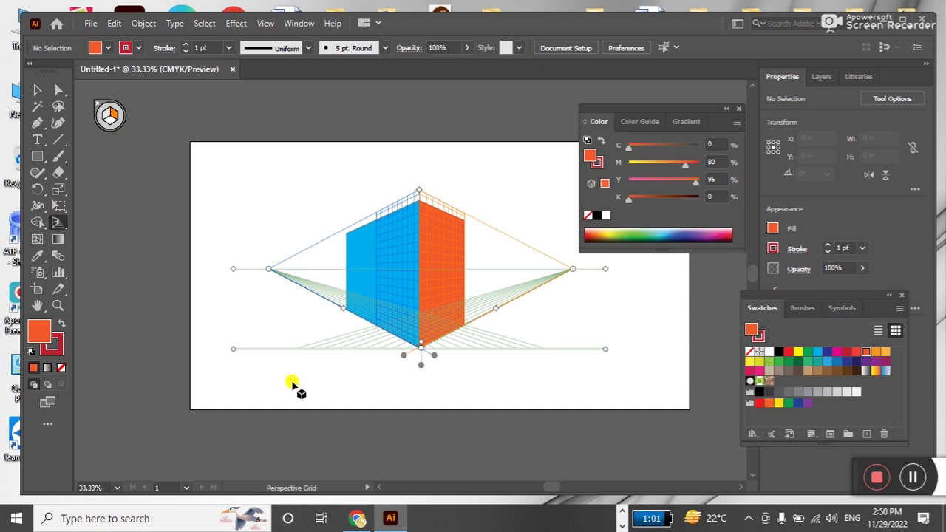
key(ctrl+shift+i)
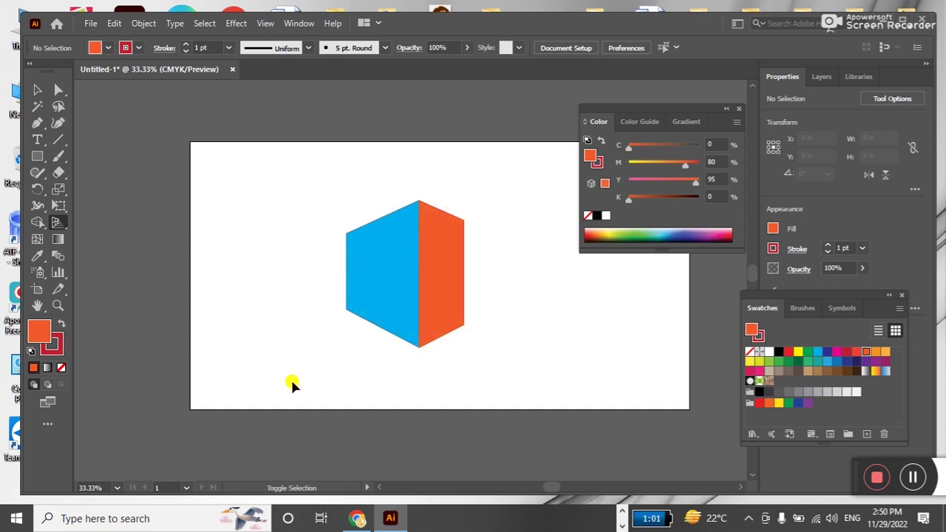
key(ctrl+shift+i)
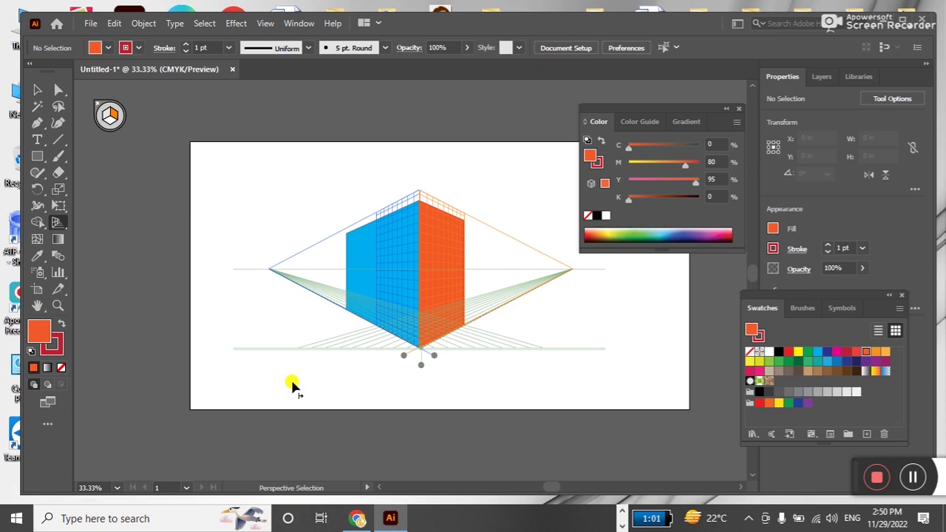
key(ctrl+shift+i)
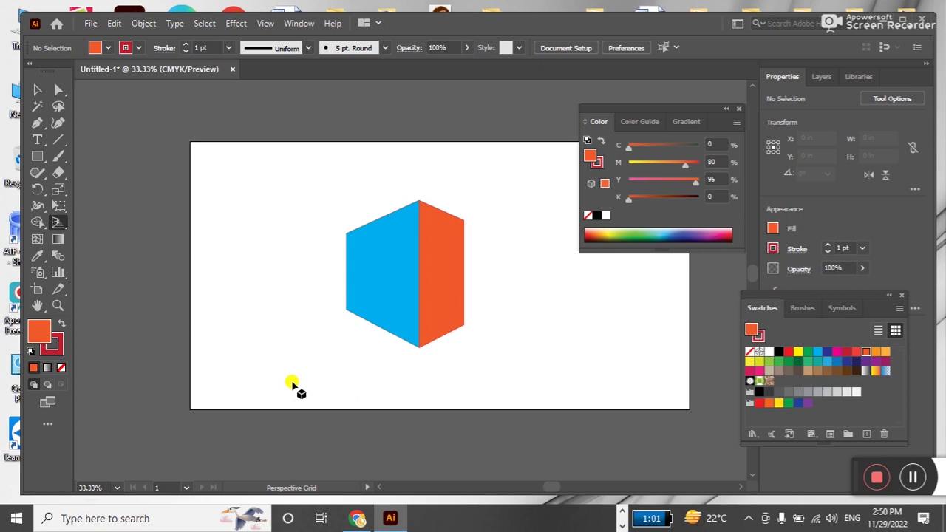
key(ctrl+shift+i)
key(ctrl+shift+i)
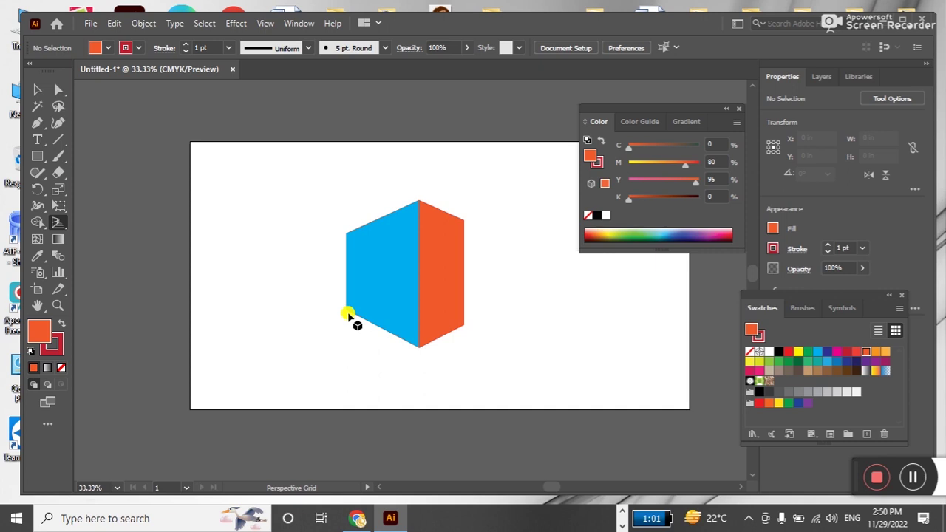
key(ctrl+shift+i)
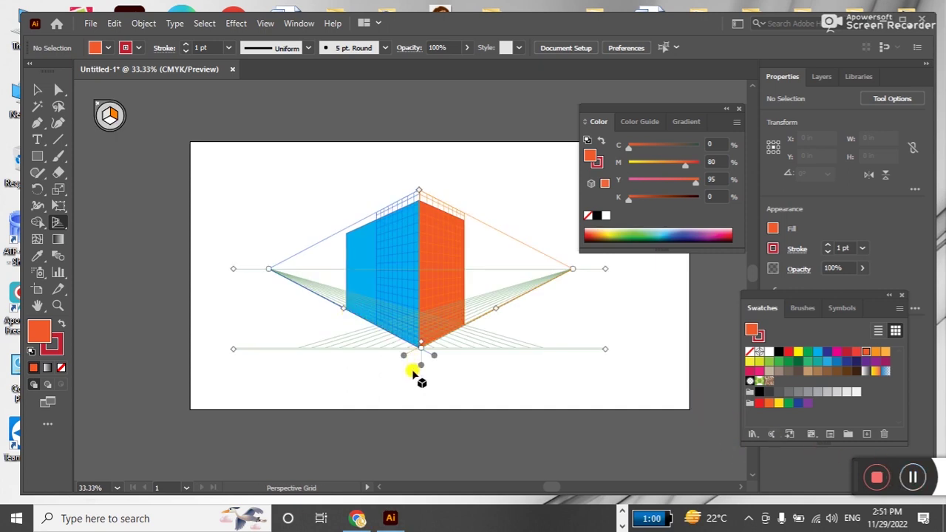
key(shift+v)
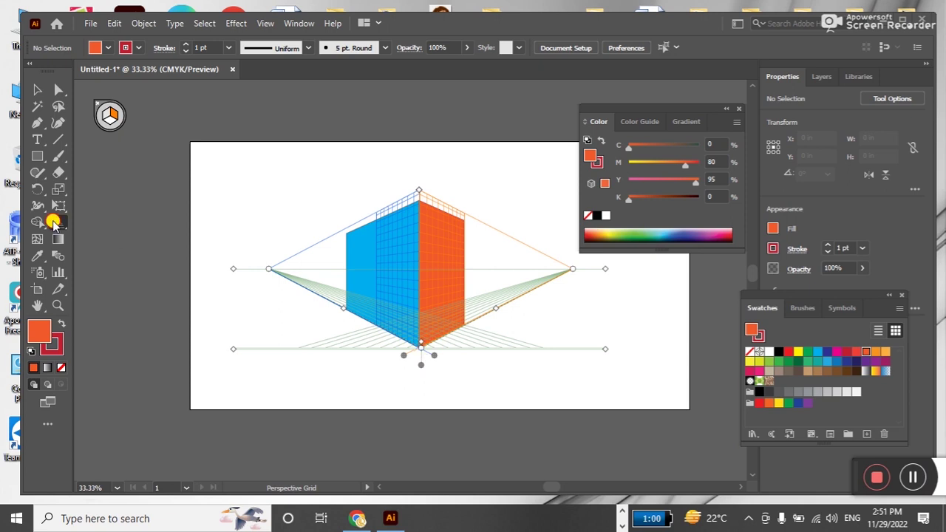
Draw a green rectangle on the horizontal floor plane, deselect, and hide the grid with Ctrl+Shift+I
click(110, 122)
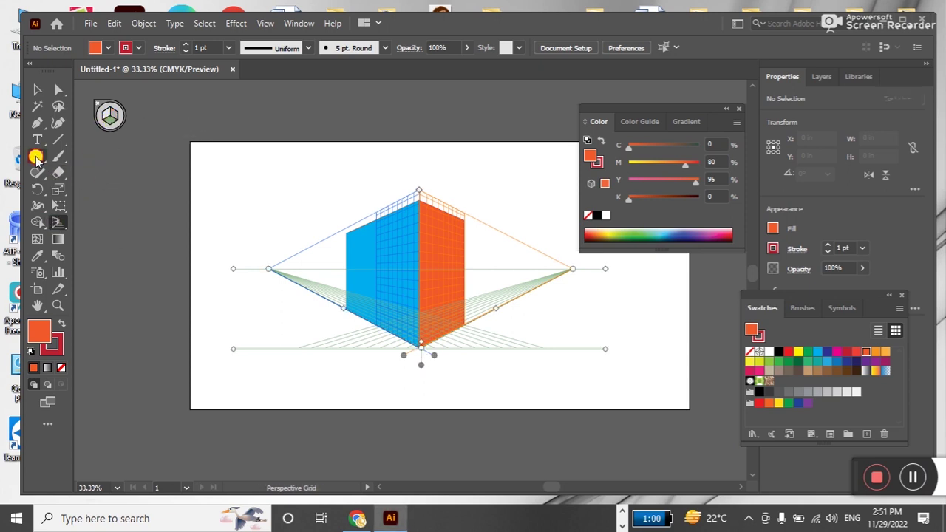
click(37, 156)
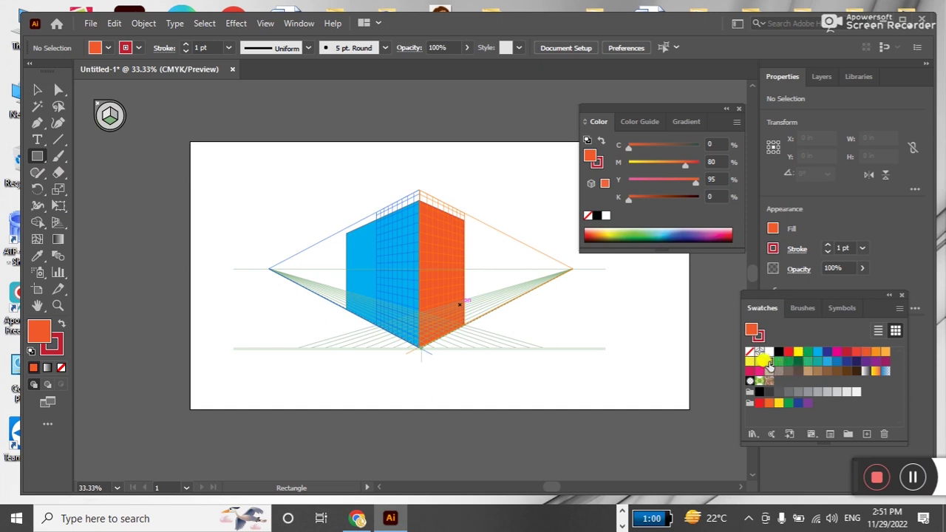
click(769, 362)
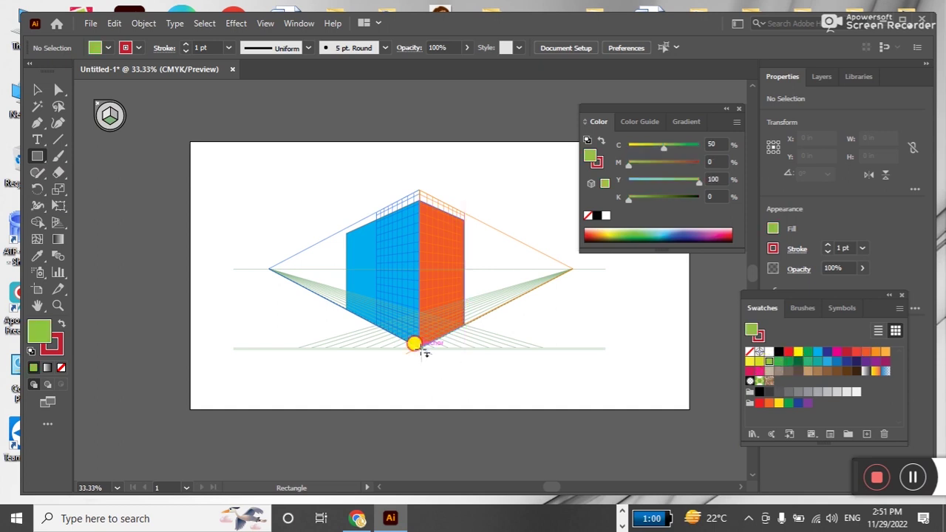
mouse_move(421, 351)
mouse_down()
mouse_move(411, 314)
mouse_move(397, 307)
mouse_up()
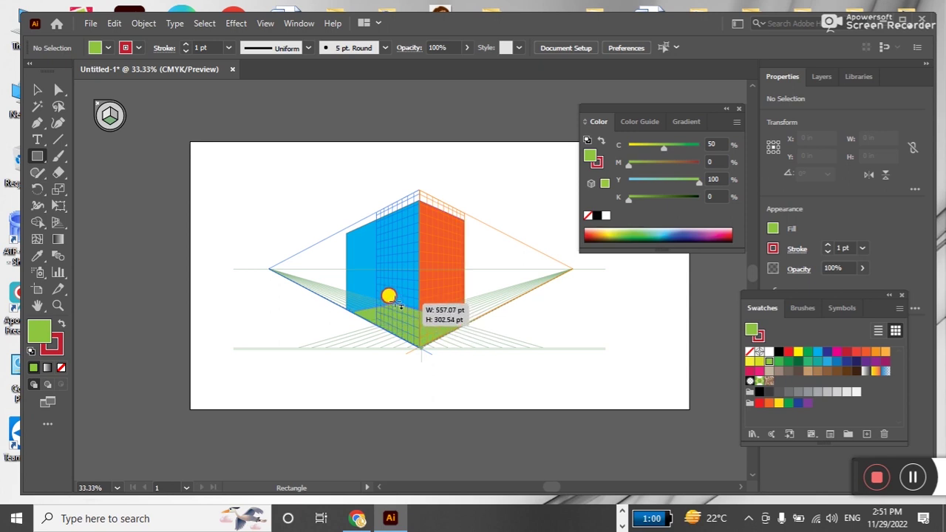
drag(397, 307, 397, 306)
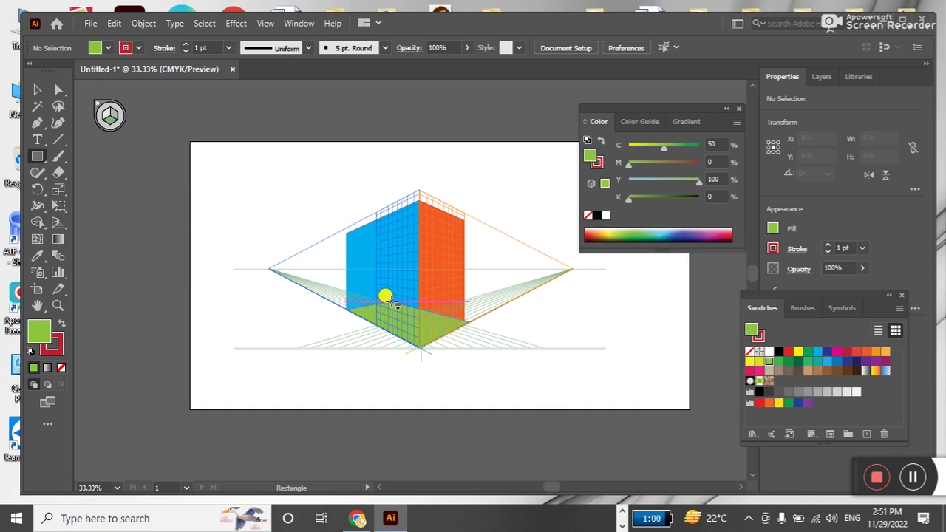
click(37, 90)
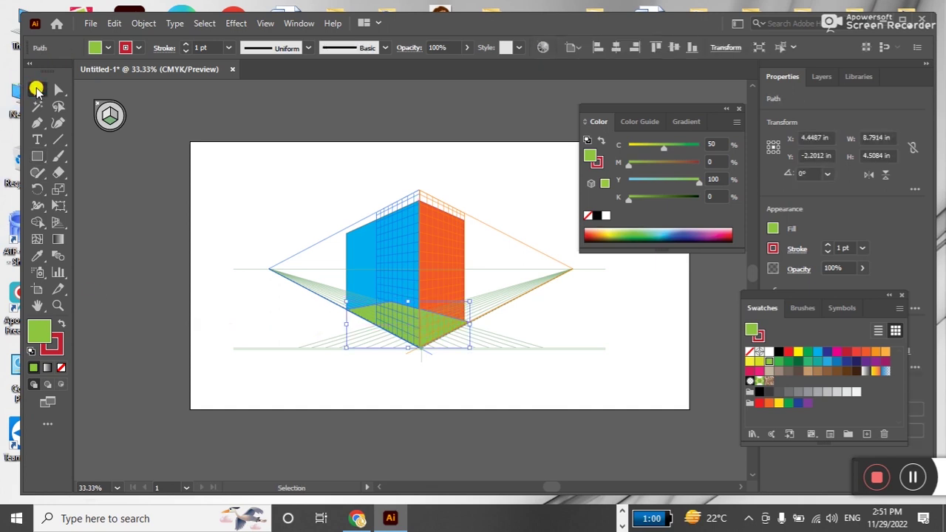
click(519, 381)
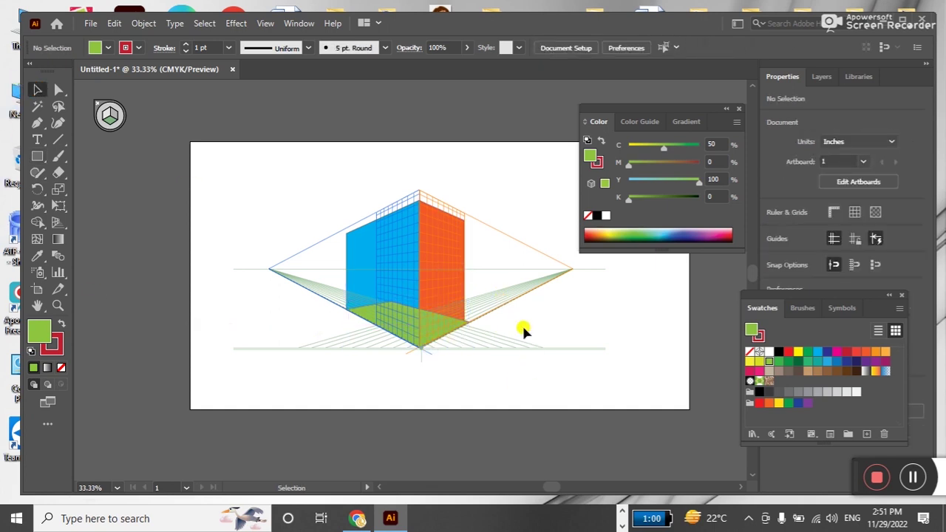
key(ctrl+shift+i)
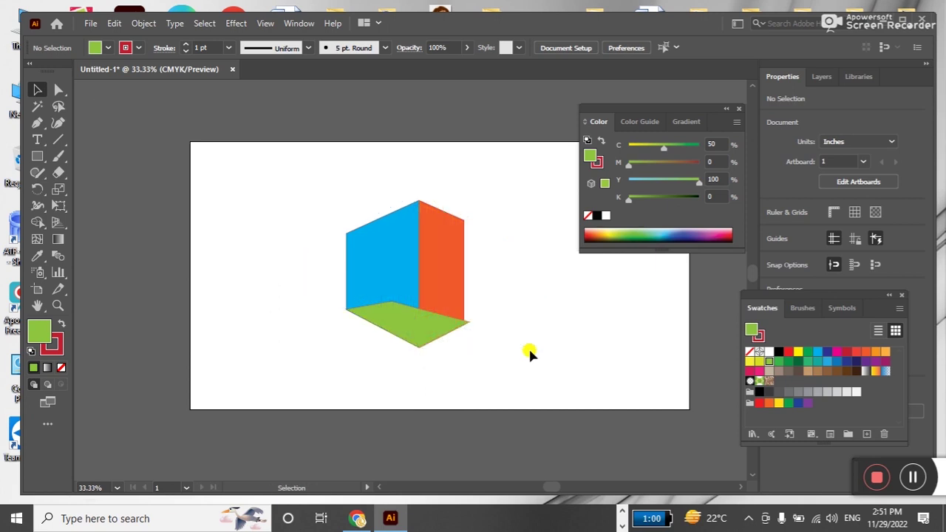
Send the green floor rectangle behind the walls via Object > Arrange > Send to Back, then show the grid again
click(424, 323)
click(414, 274)
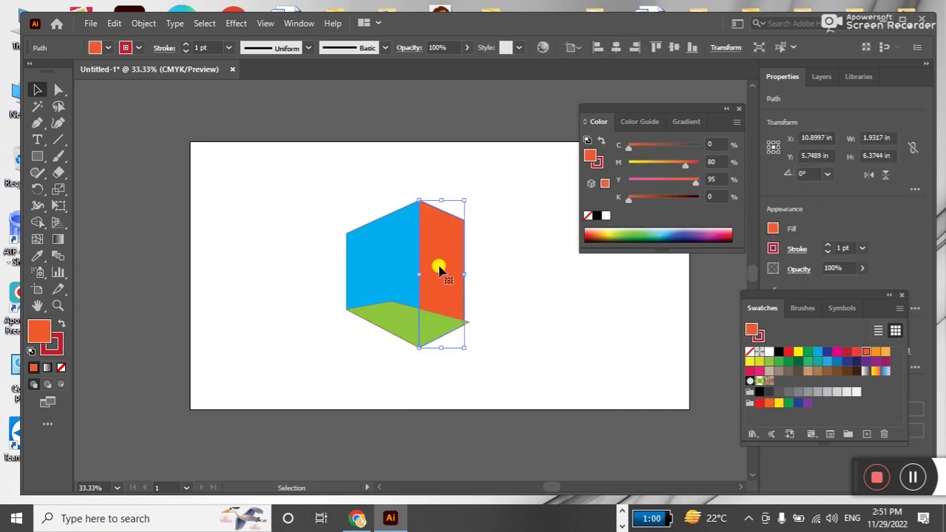
click(406, 323)
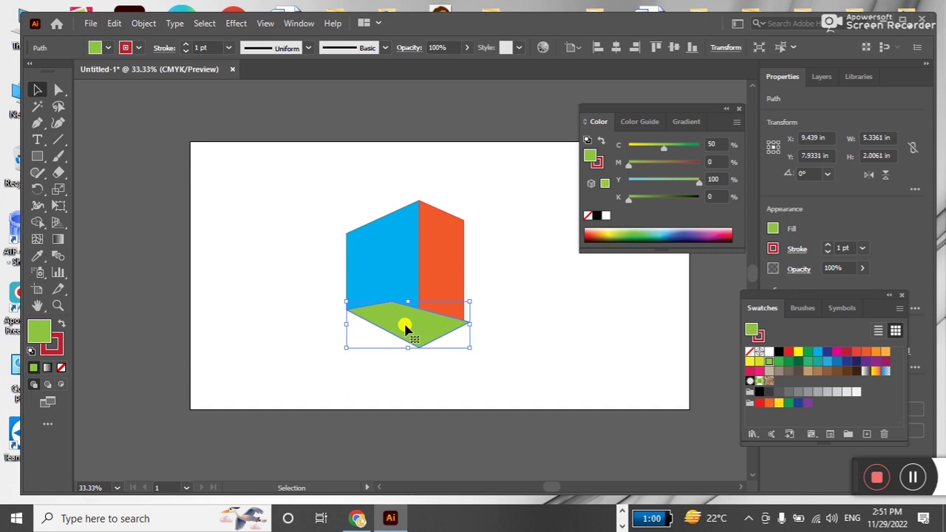
click(147, 24)
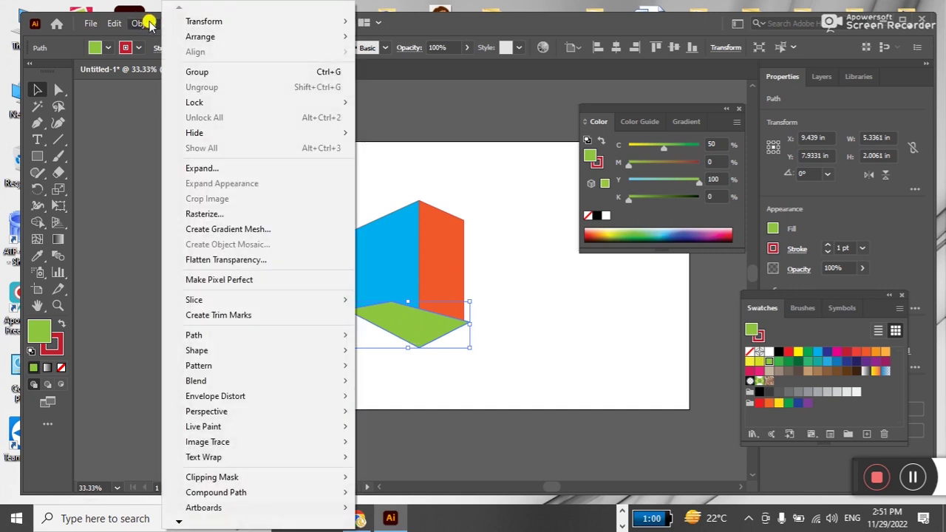
mouse_move(200, 36)
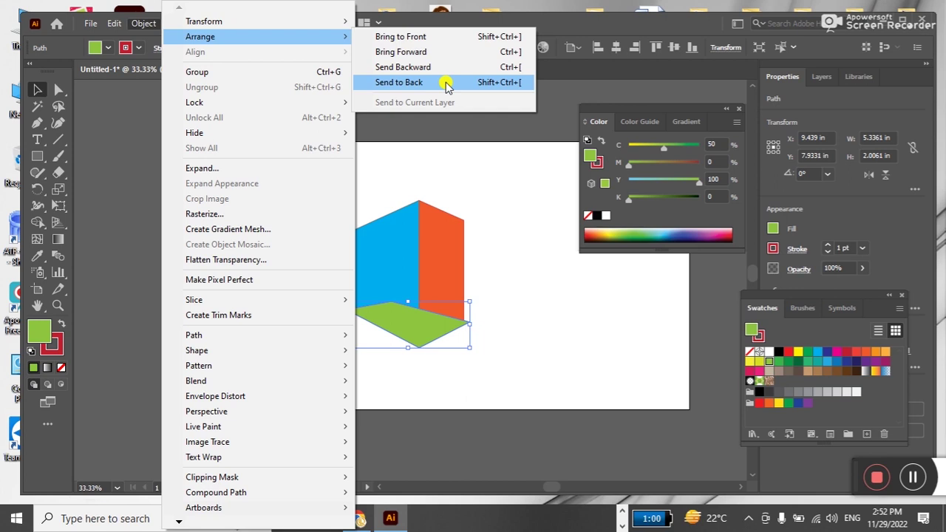
click(447, 83)
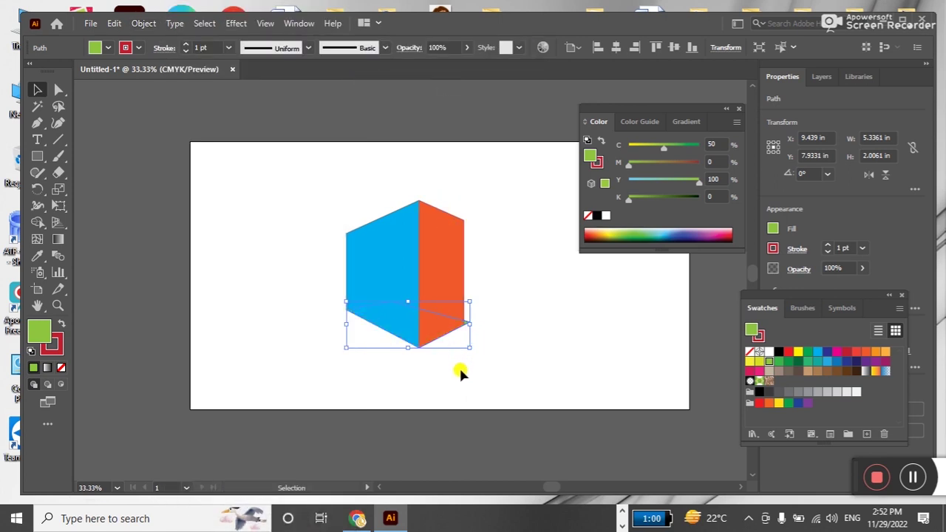
click(145, 24)
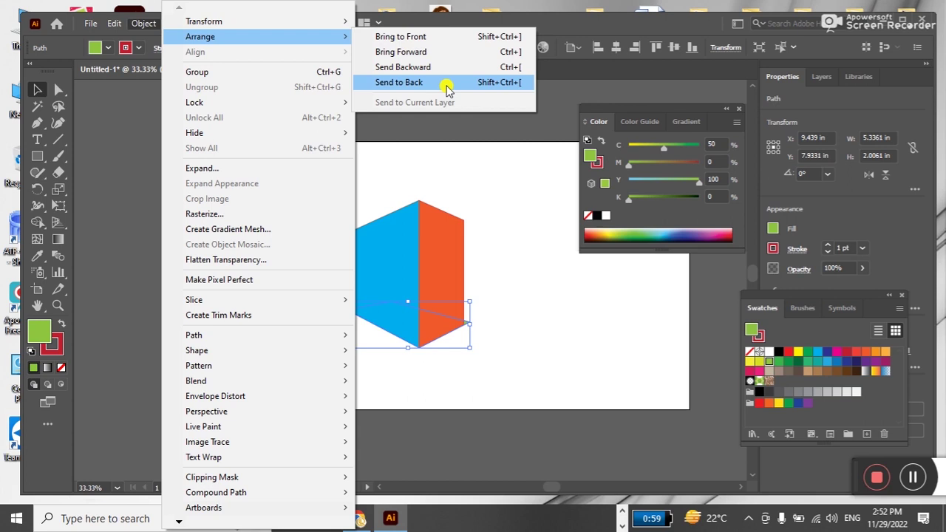
click(445, 86)
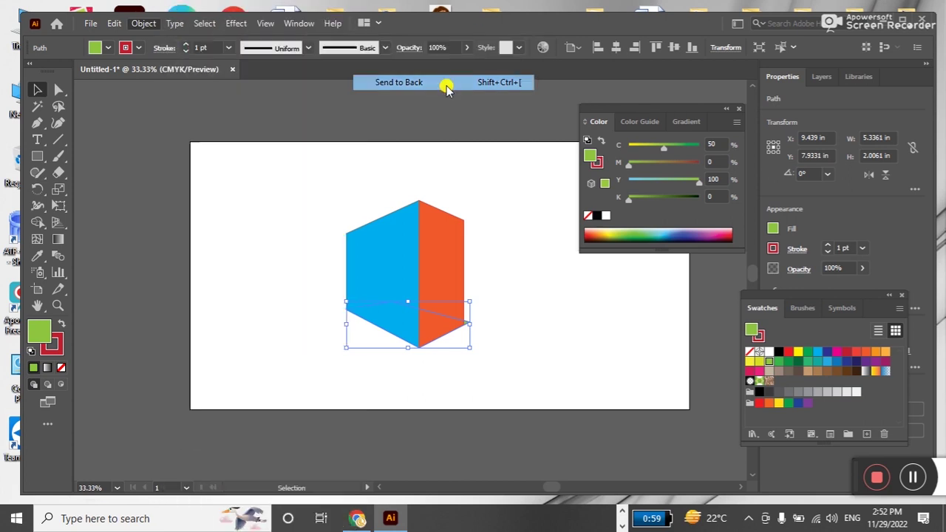
click(482, 214)
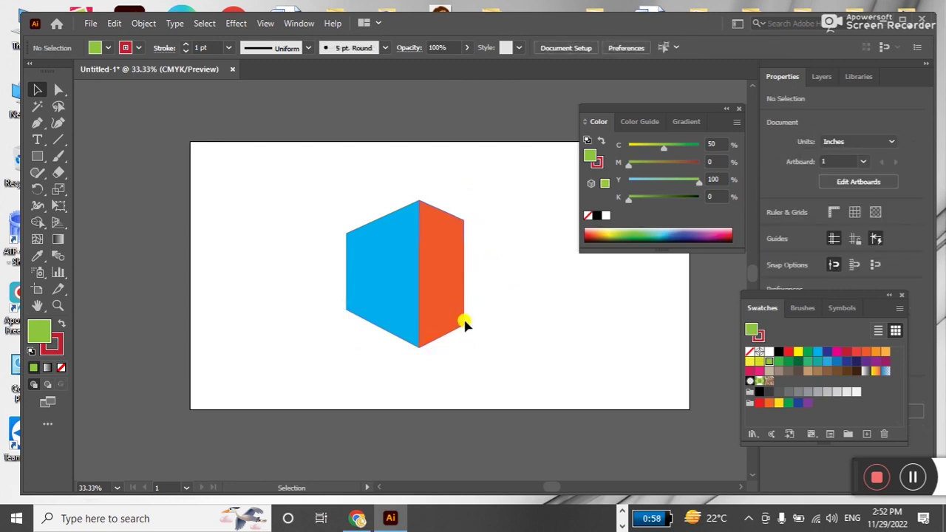
key(ctrl+shift+i)
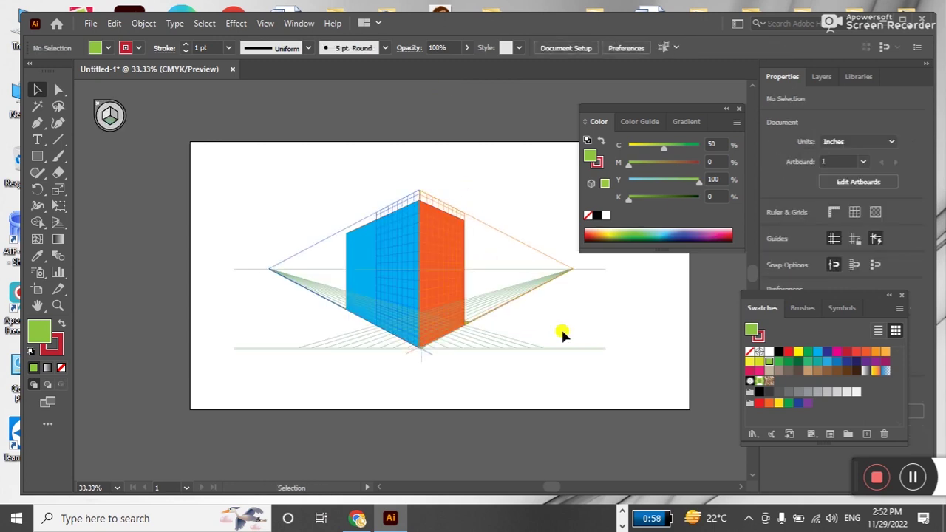
Zoom in around the cube, hiding and then restoring the perspective grid
key(b)
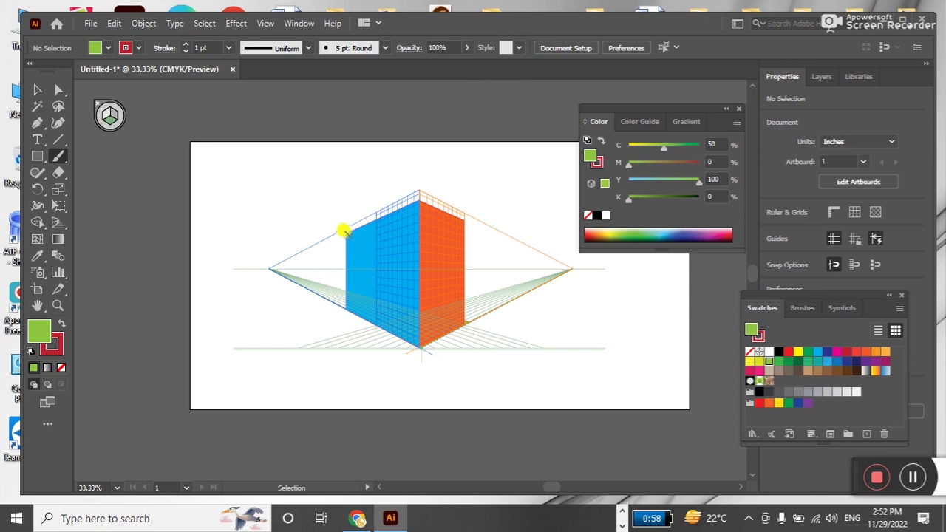
key(ctrl+shift+i)
key(z)
mouse_move(344, 186)
mouse_down()
mouse_move(444, 277)
mouse_move(403, 260)
mouse_up()
key(ctrl+shift+i)
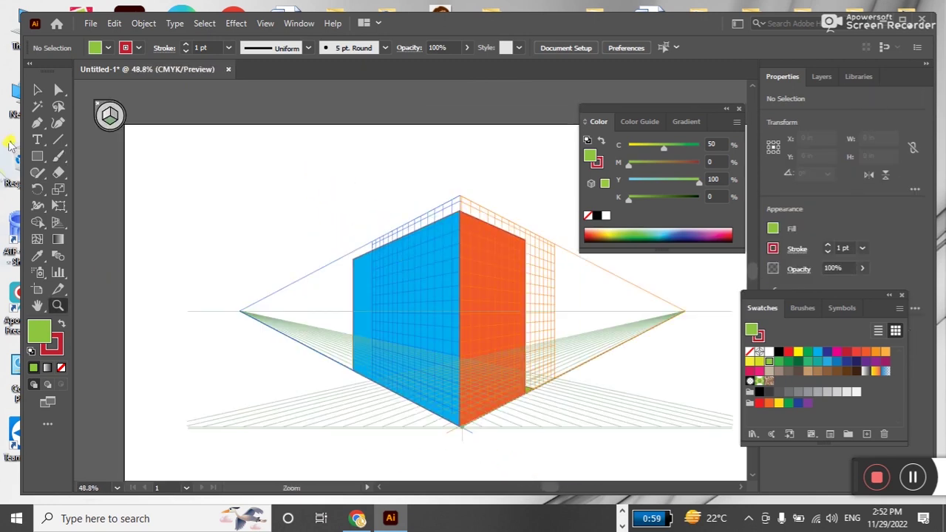
With the Rectangle tool active, set the fill colour to the Black swatch
click(35, 92)
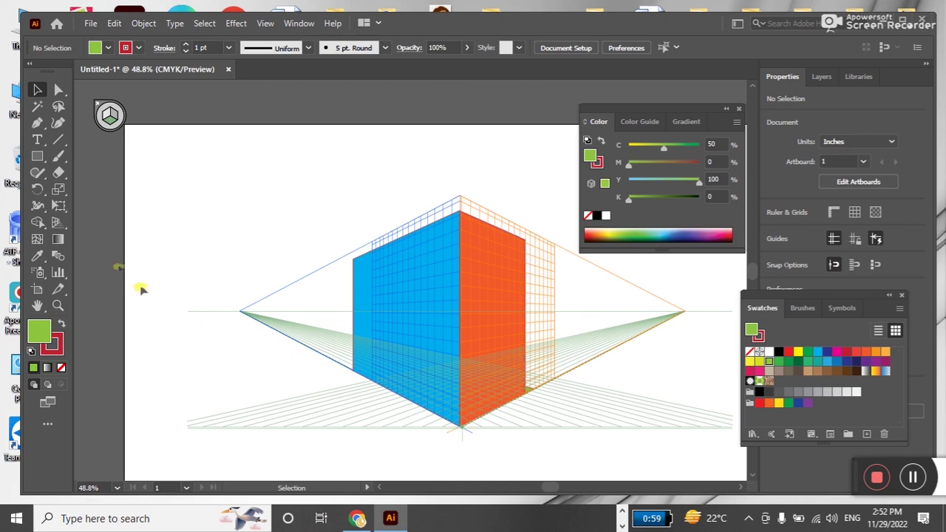
click(58, 223)
key(shift+v)
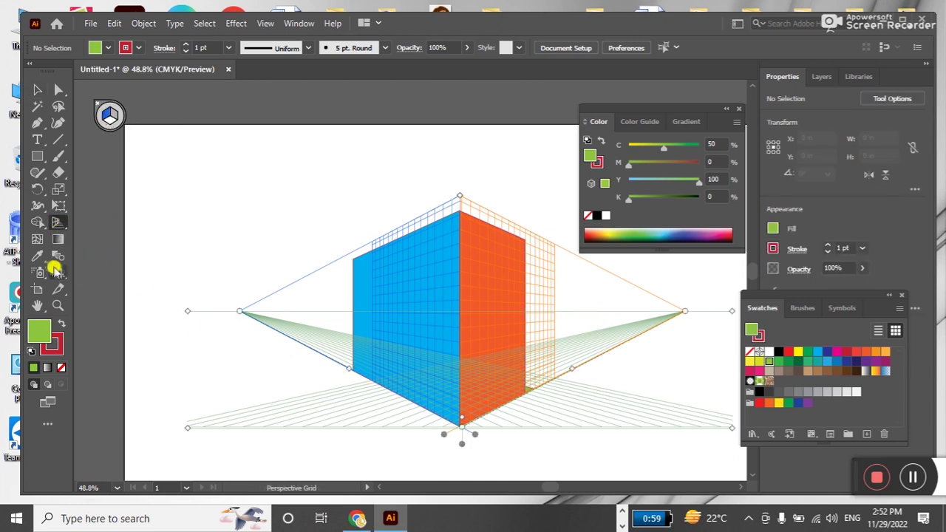
click(37, 156)
click(109, 46)
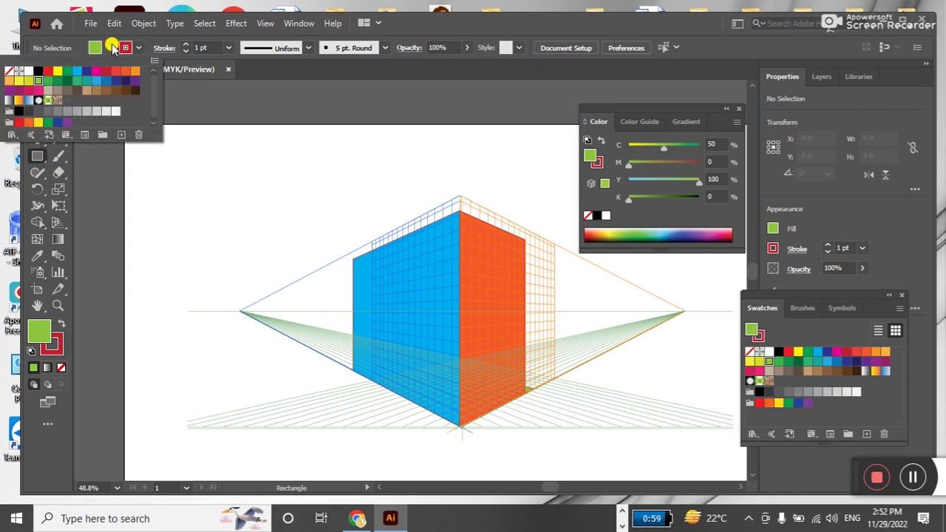
click(38, 71)
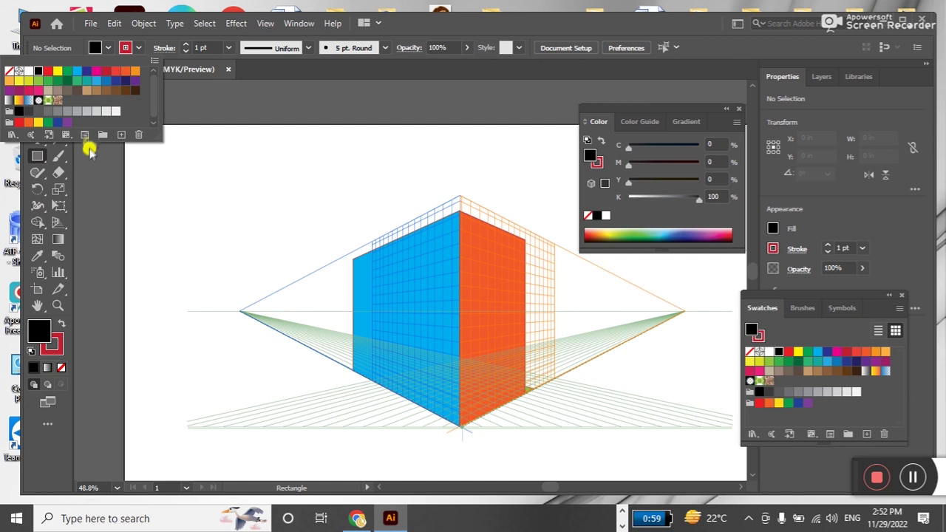
double_click(37, 71)
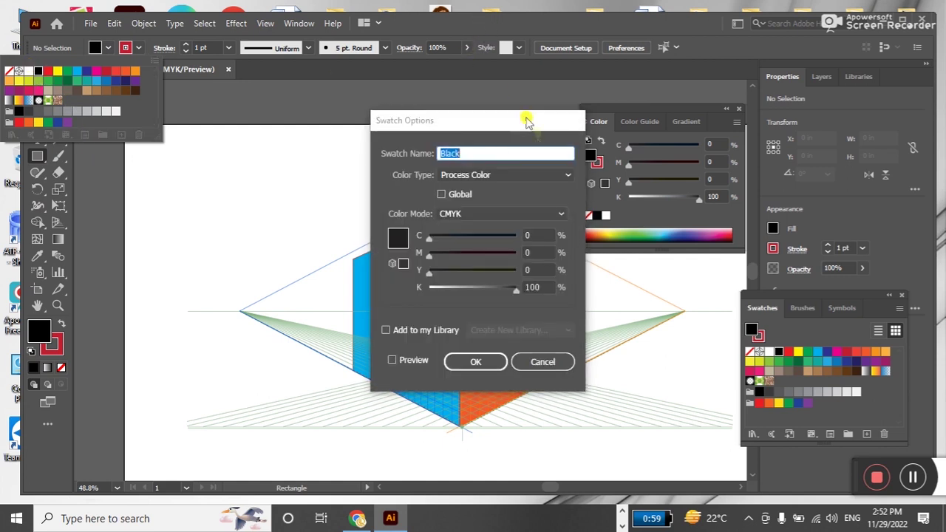
click(541, 361)
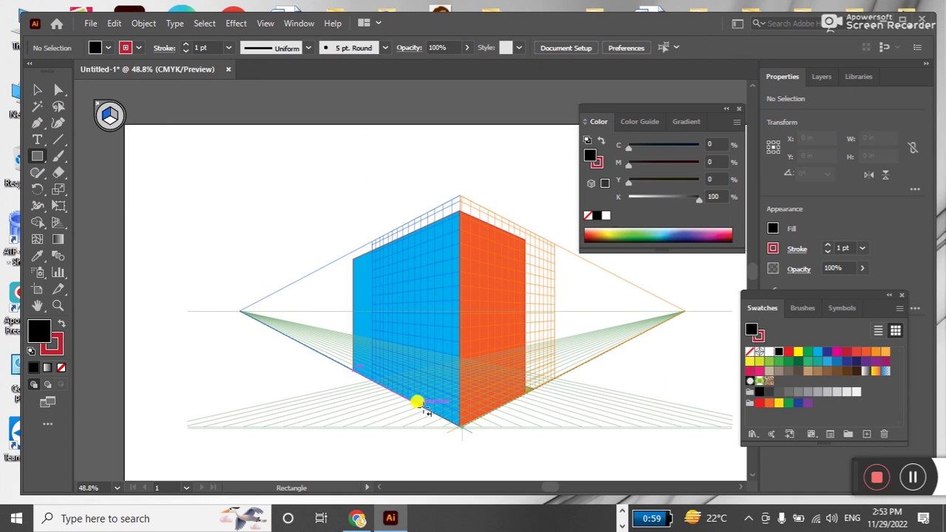
Draw a tall black door on the blue wall and three black windows on the orange wall
drag(431, 414, 402, 333)
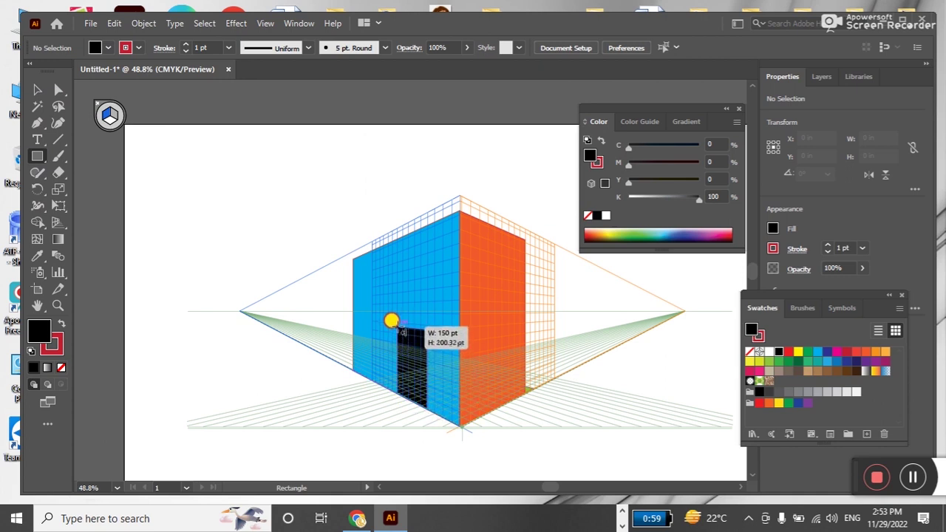
drag(402, 333, 395, 281)
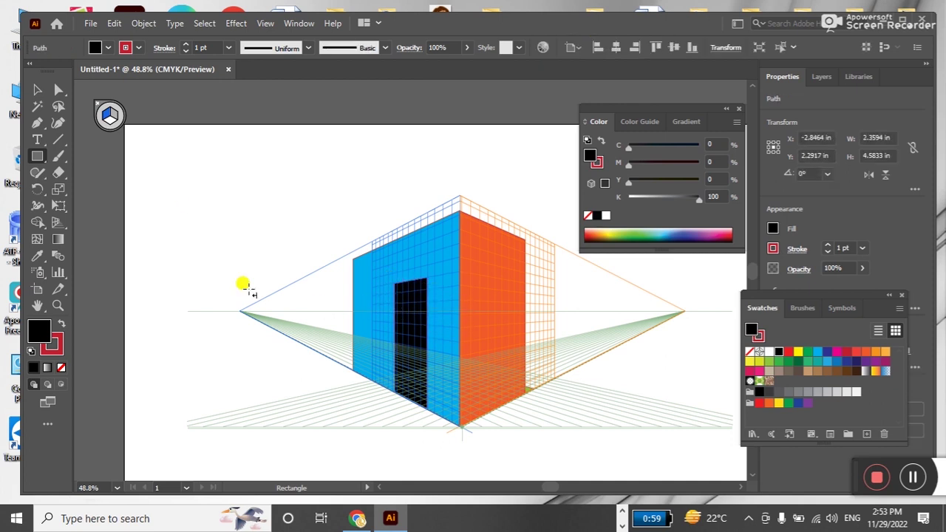
click(114, 118)
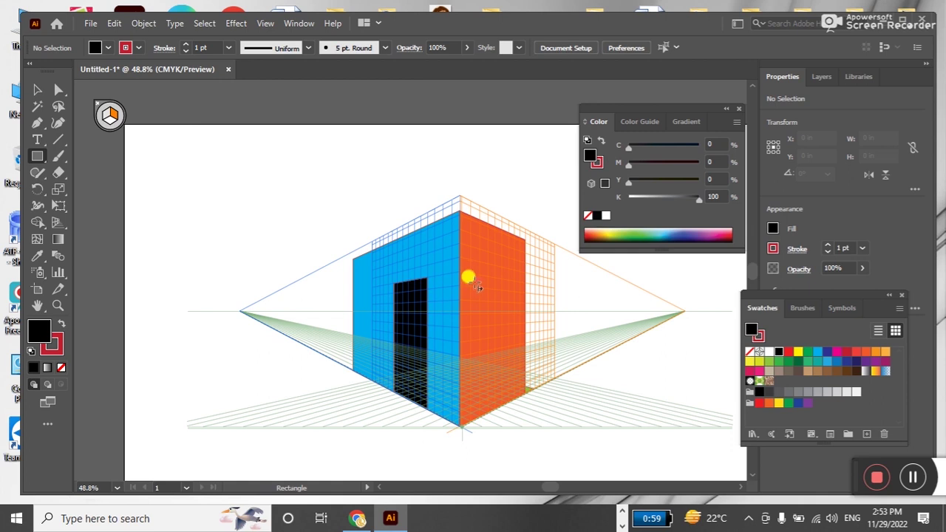
drag(476, 284, 520, 316)
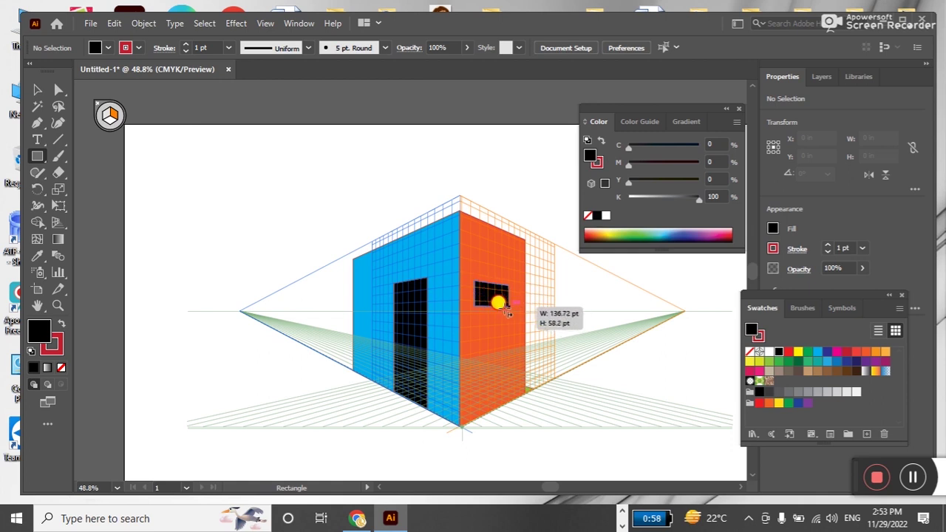
mouse_move(519, 316)
mouse_down()
mouse_move(497, 314)
mouse_move(519, 314)
mouse_up()
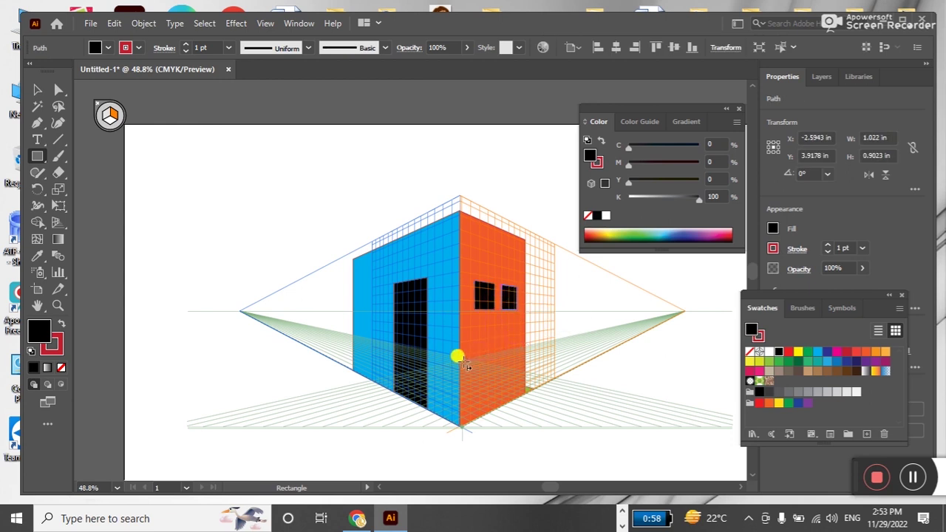
drag(475, 316, 520, 337)
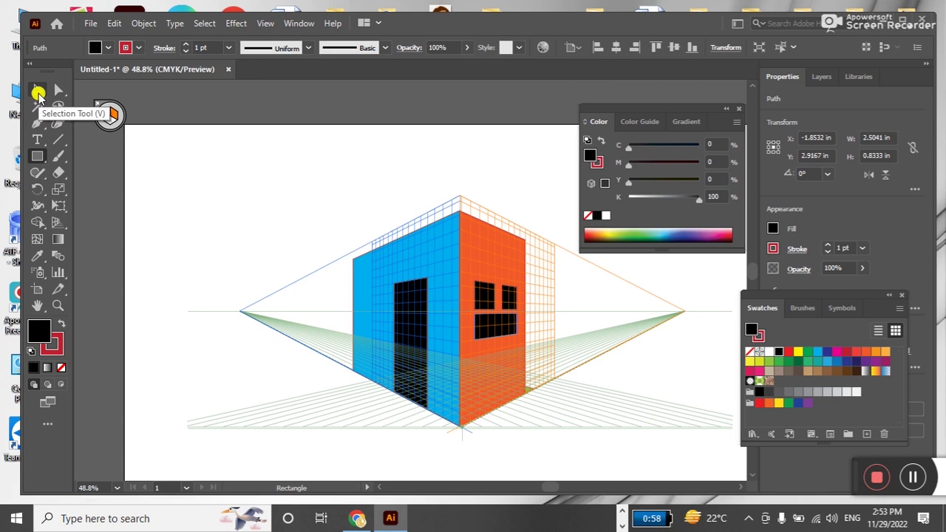
Preview the drawing without the perspective grid, then zoom in on the door and building base
click(38, 92)
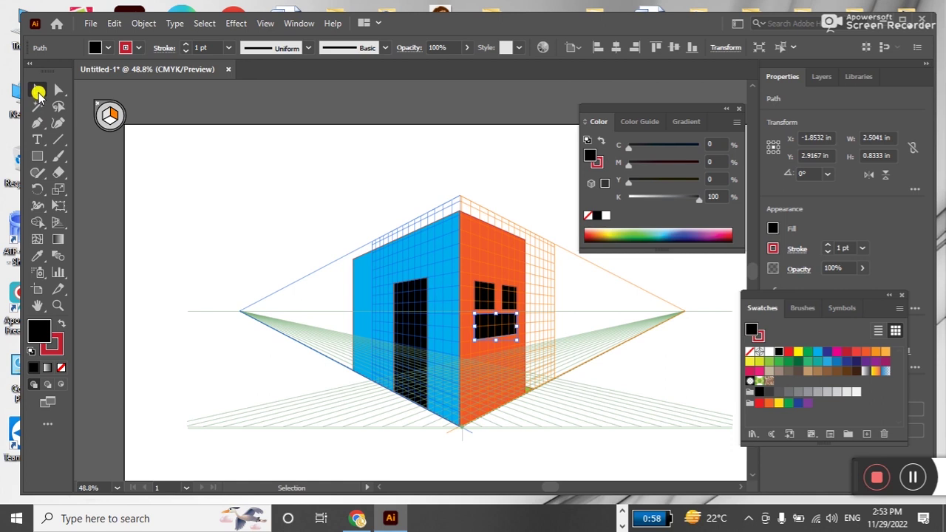
key(ctrl+shift+i)
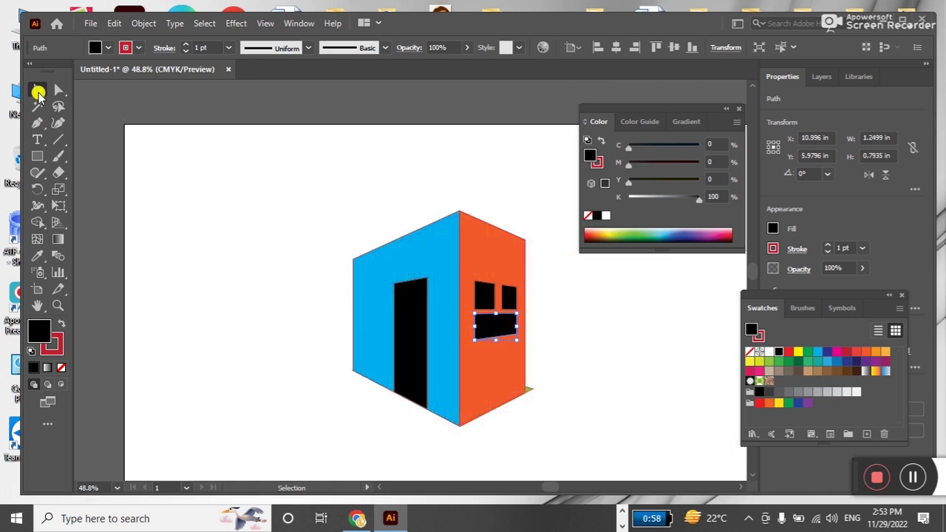
key(ctrl+shift+i)
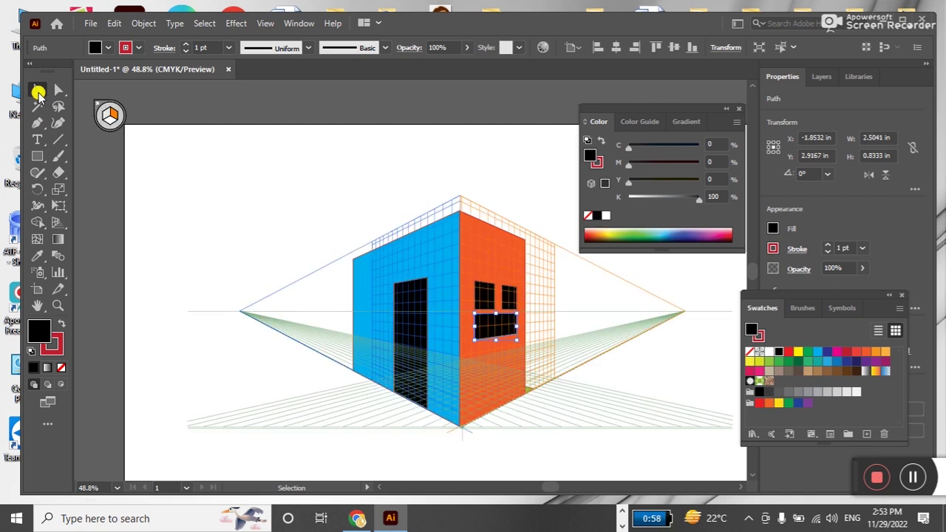
key(z)
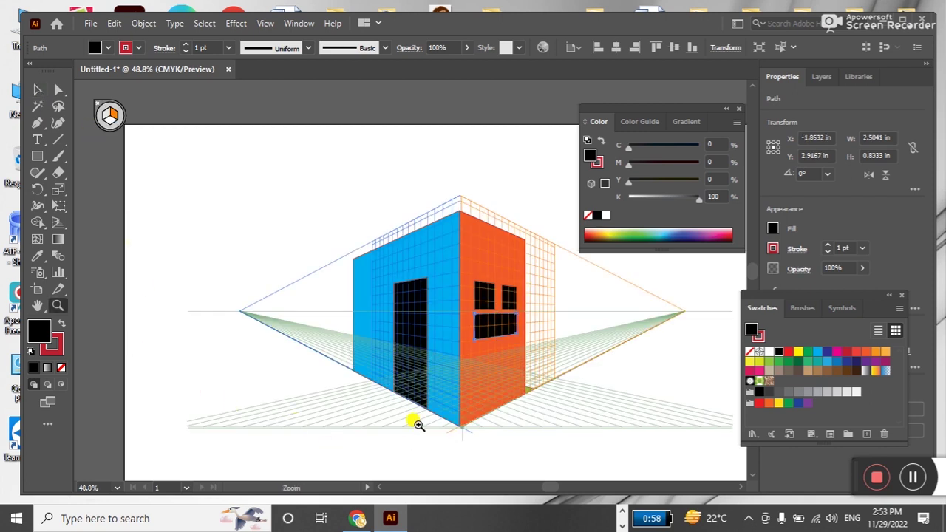
drag(414, 422, 405, 255)
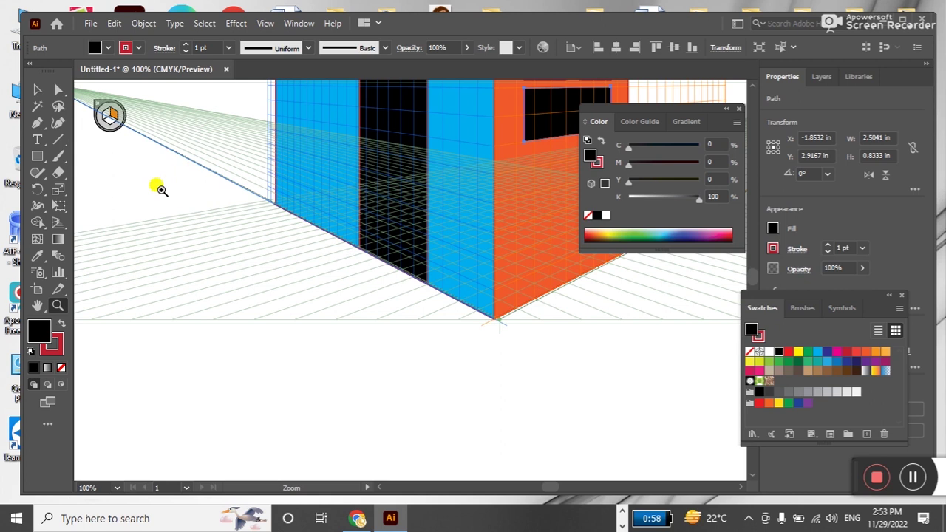
click(37, 89)
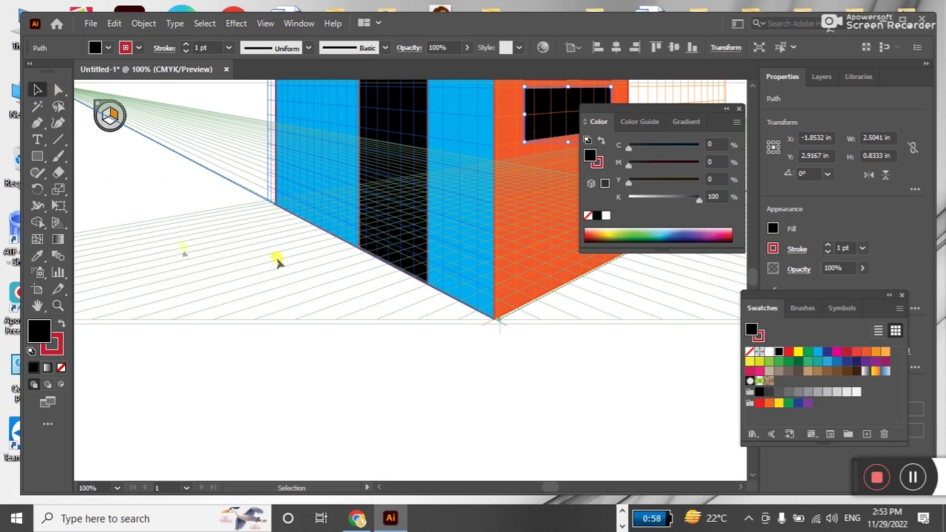
Draw a ground-plane tile before the door and fill it with the green leaf pattern
click(37, 158)
click(106, 120)
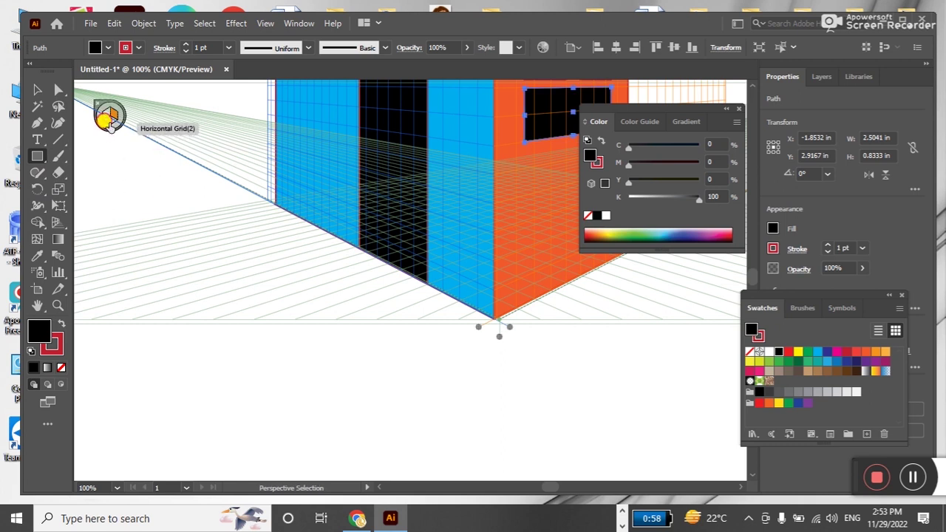
mouse_move(344, 247)
mouse_down()
mouse_move(357, 253)
mouse_move(342, 300)
mouse_up()
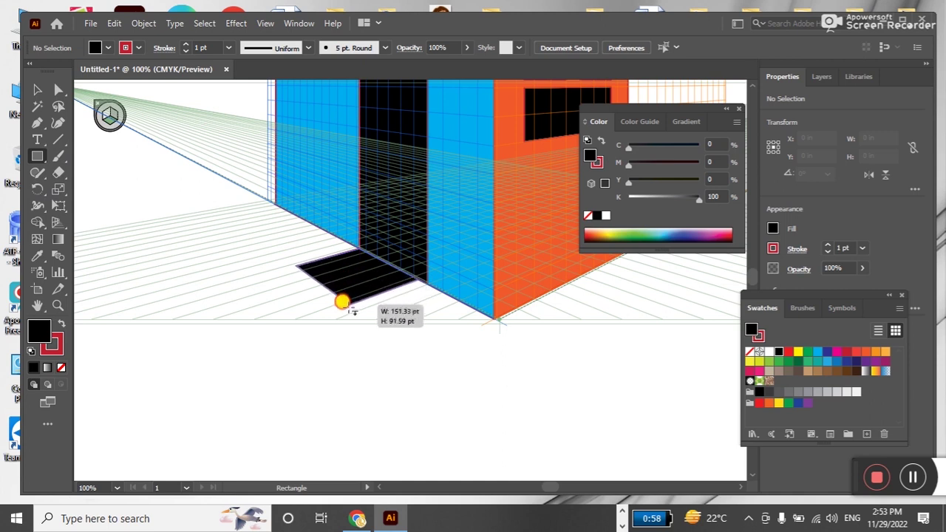
drag(342, 299, 317, 316)
click(38, 91)
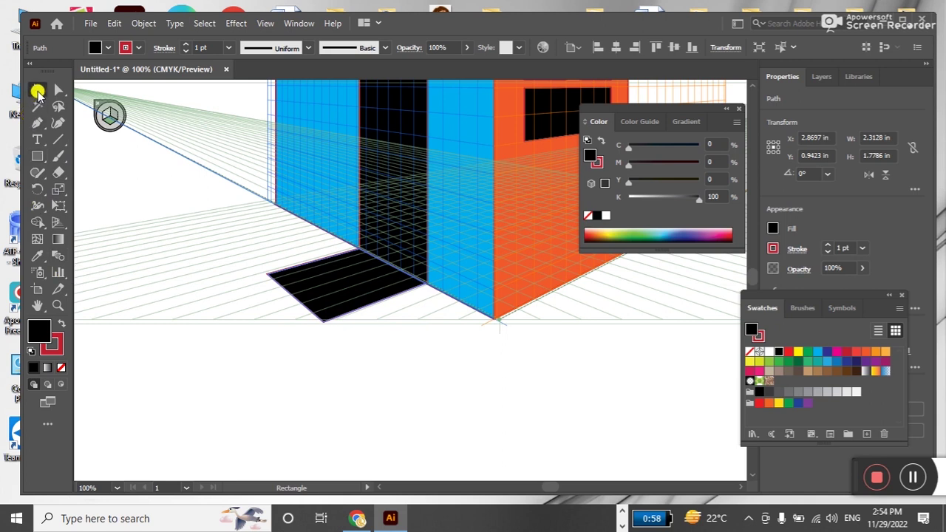
click(758, 382)
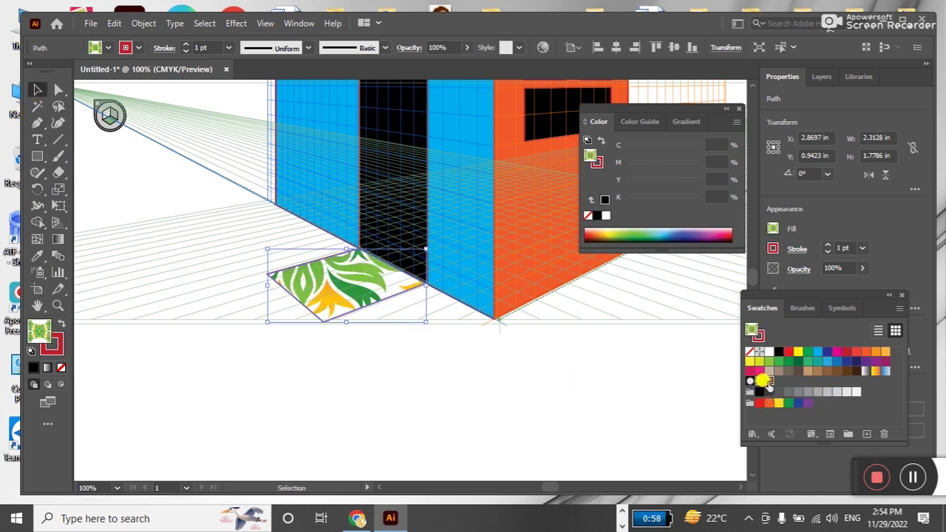
click(767, 383)
click(756, 382)
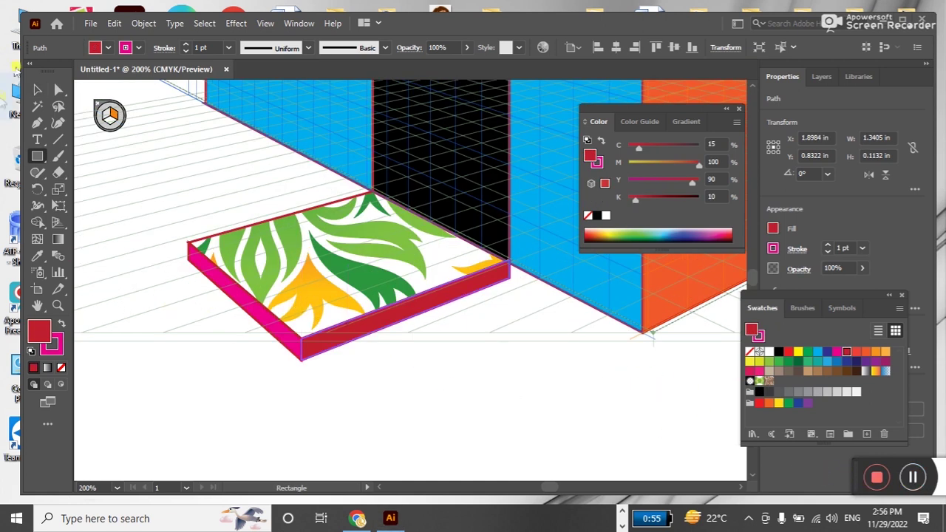
Delete the tile's old red front face and magenta side face
click(38, 83)
click(355, 329)
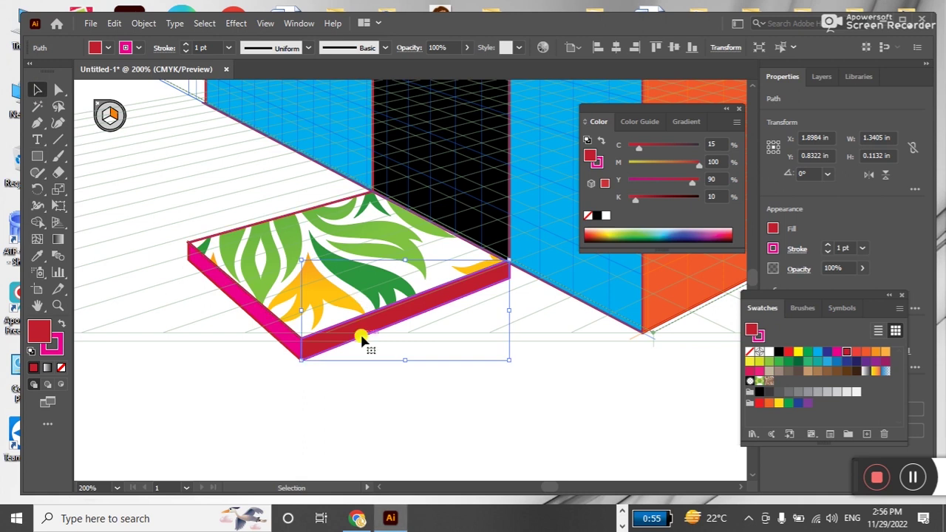
key(Delete)
click(293, 343)
key(Delete)
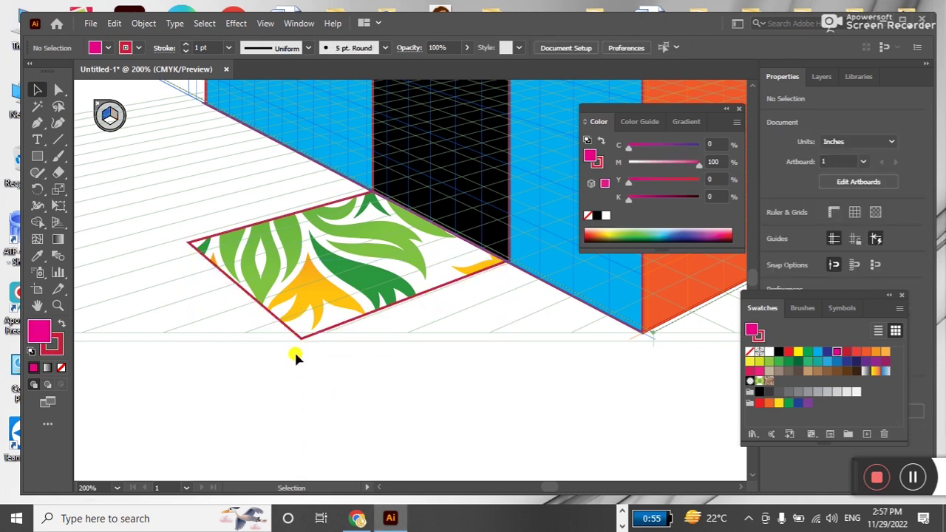
Draw magenta side faces with red outlines along the tile's left and right edges
click(36, 156)
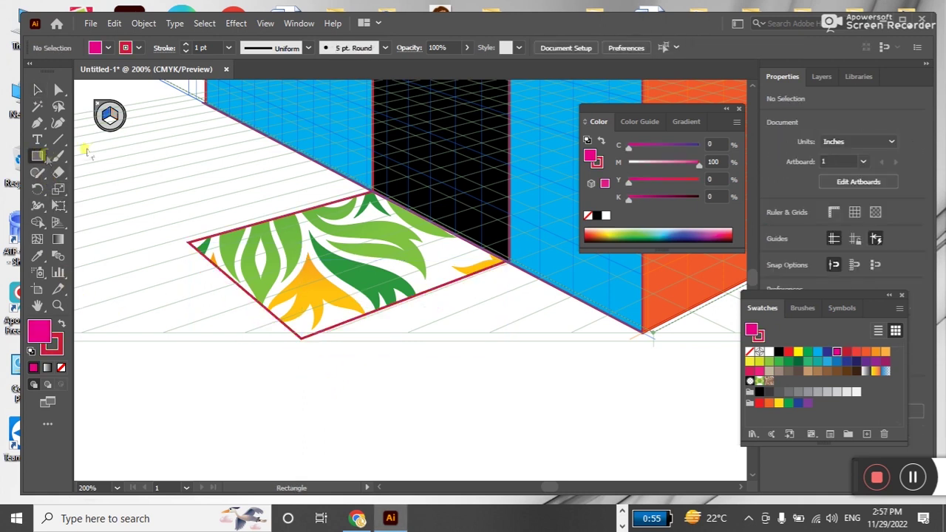
click(103, 117)
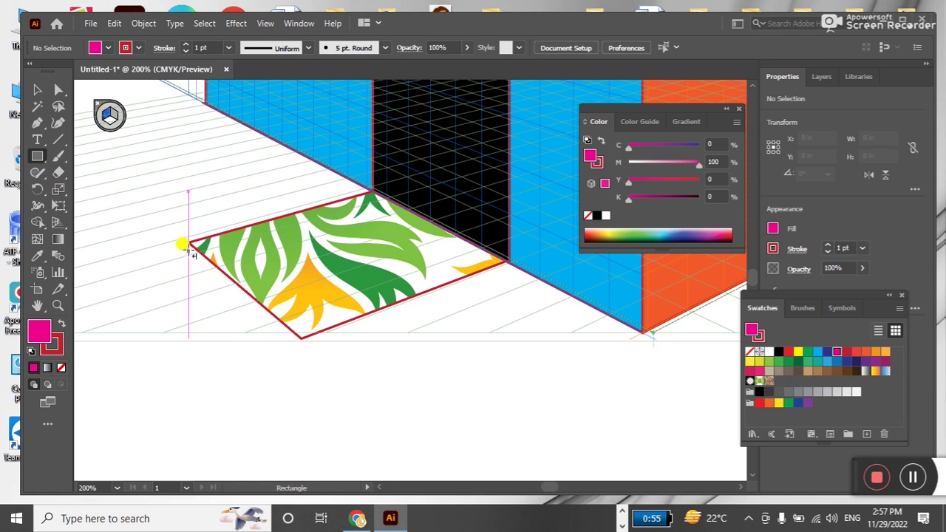
drag(190, 246, 297, 357)
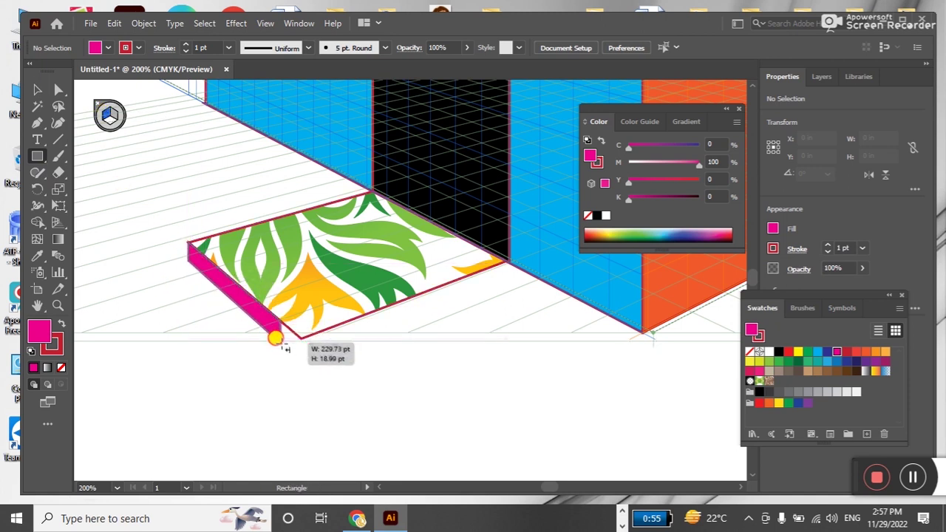
drag(297, 356, 300, 358)
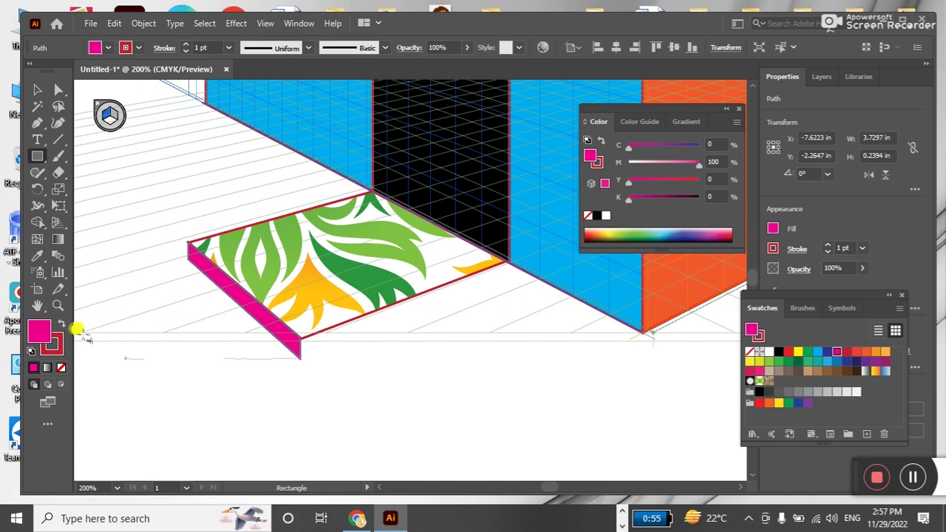
click(61, 324)
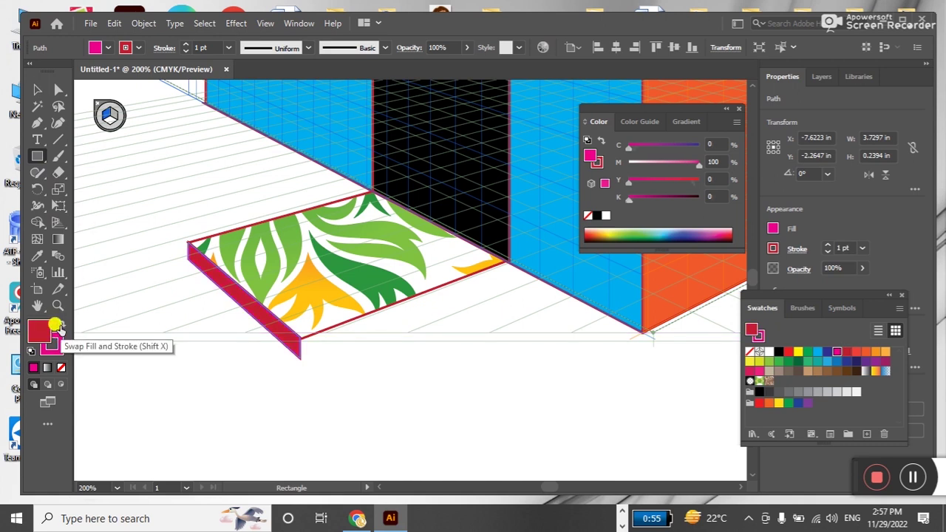
click(115, 116)
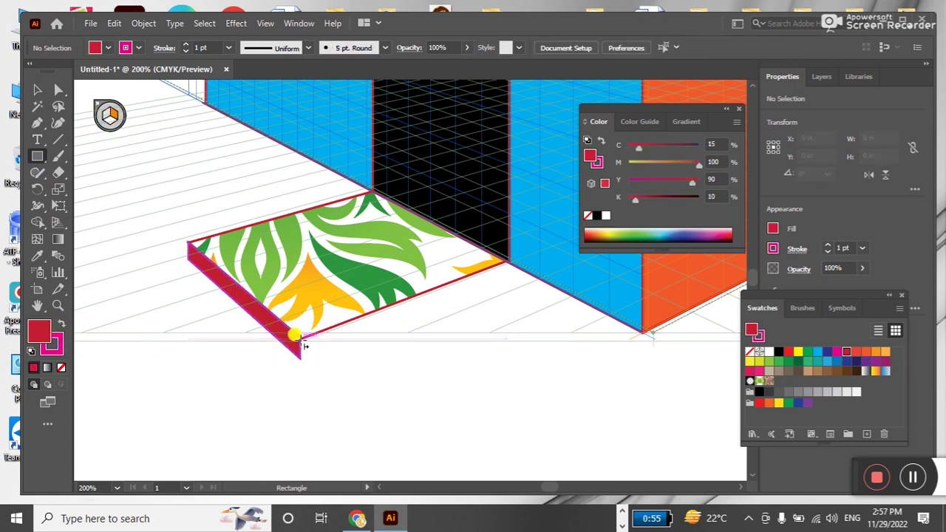
click(61, 323)
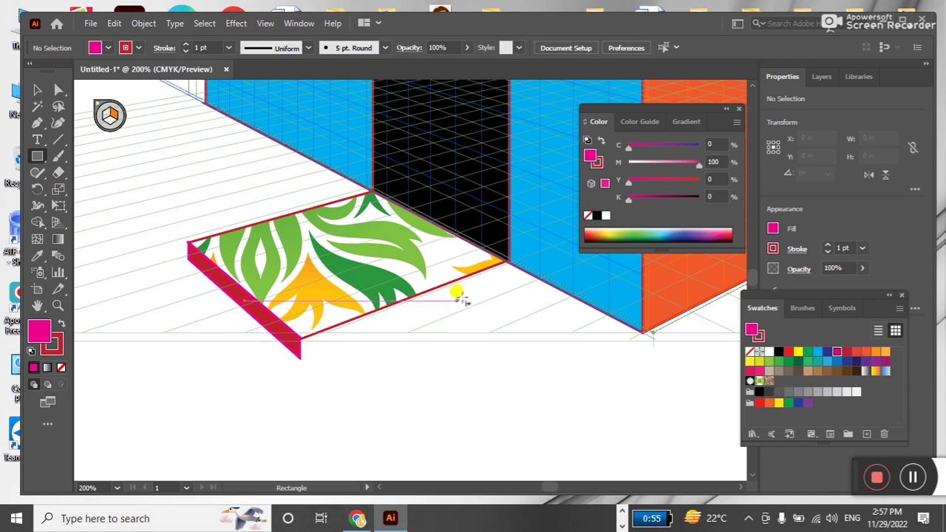
mouse_move(500, 256)
mouse_down()
mouse_move(306, 348)
mouse_move(306, 365)
mouse_up()
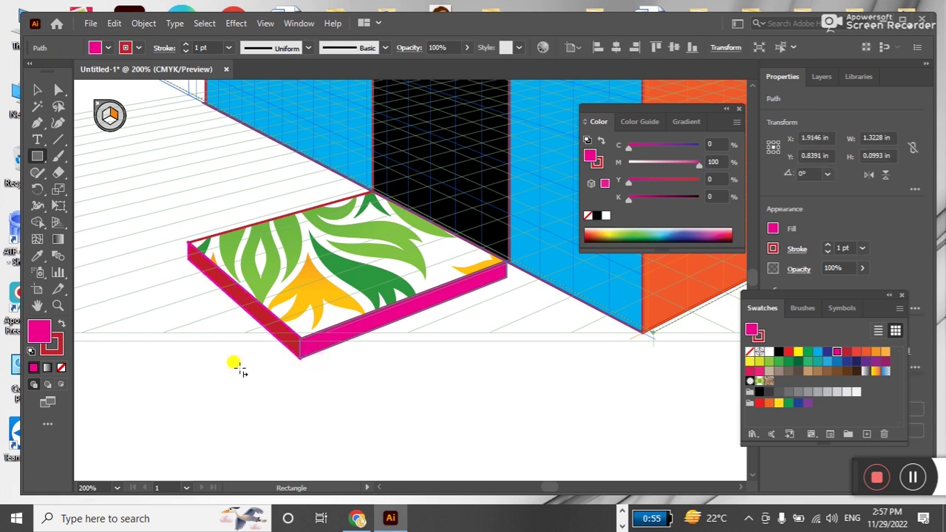
click(35, 90)
click(433, 382)
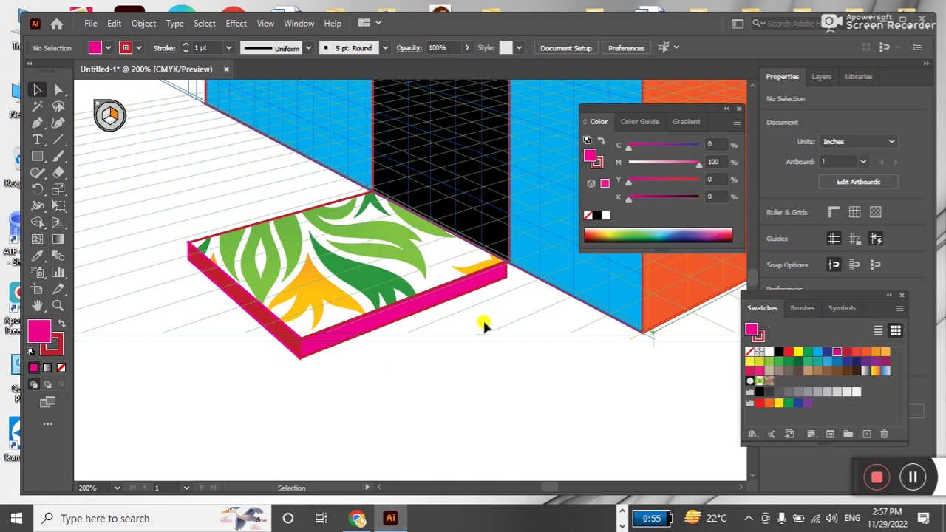
Zoom into the tile's front corner and drag one side face's corner anchor to meet the other
key(z)
click(509, 269)
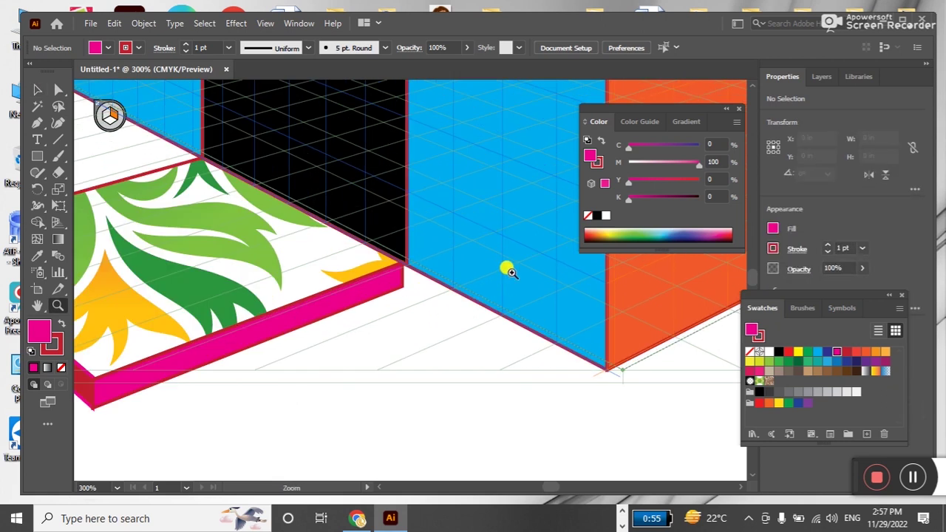
click(388, 269)
click(425, 269)
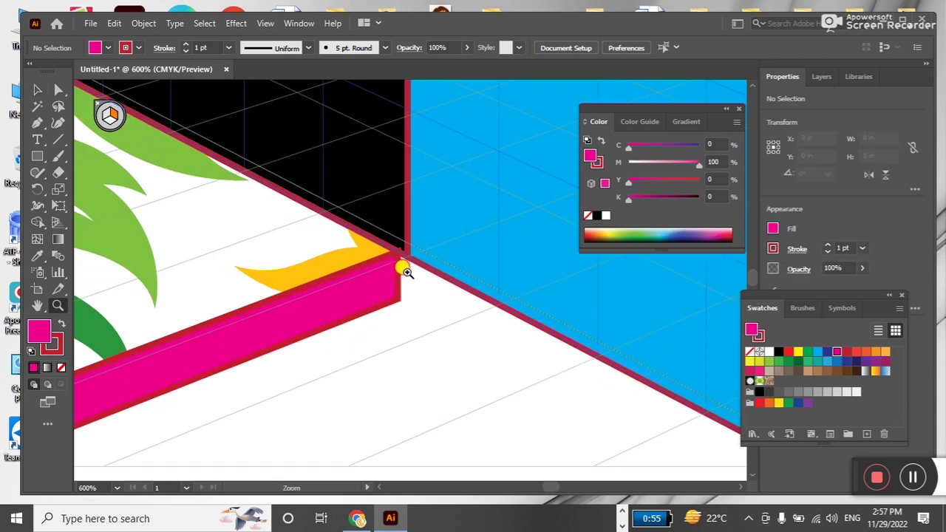
click(397, 263)
click(395, 271)
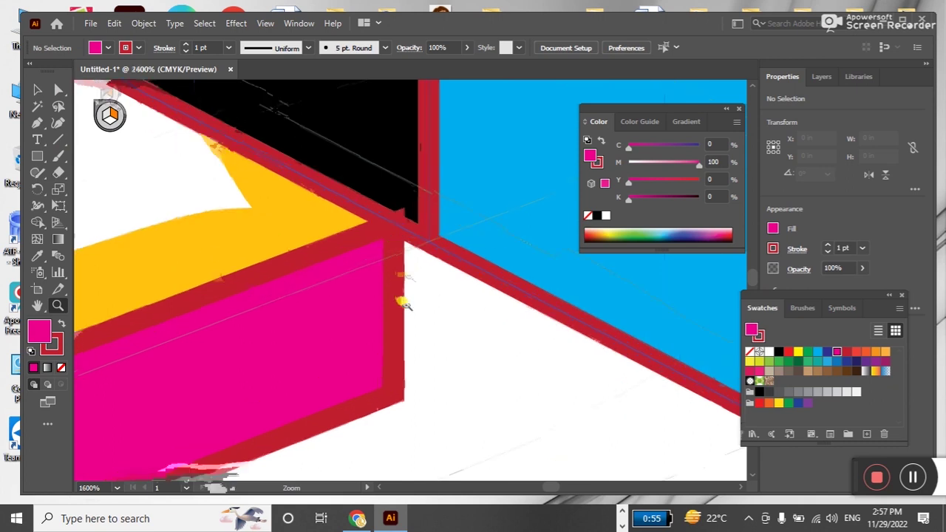
click(37, 89)
click(385, 392)
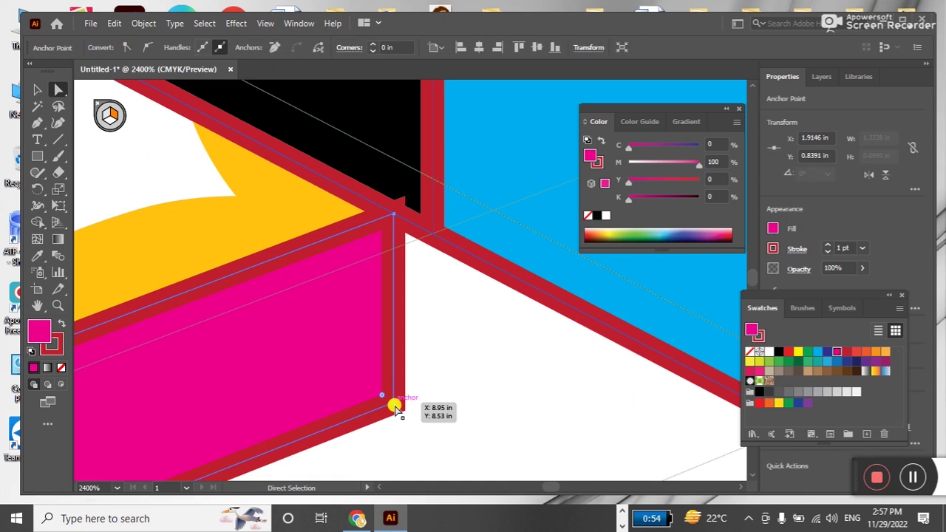
drag(394, 406, 559, 305)
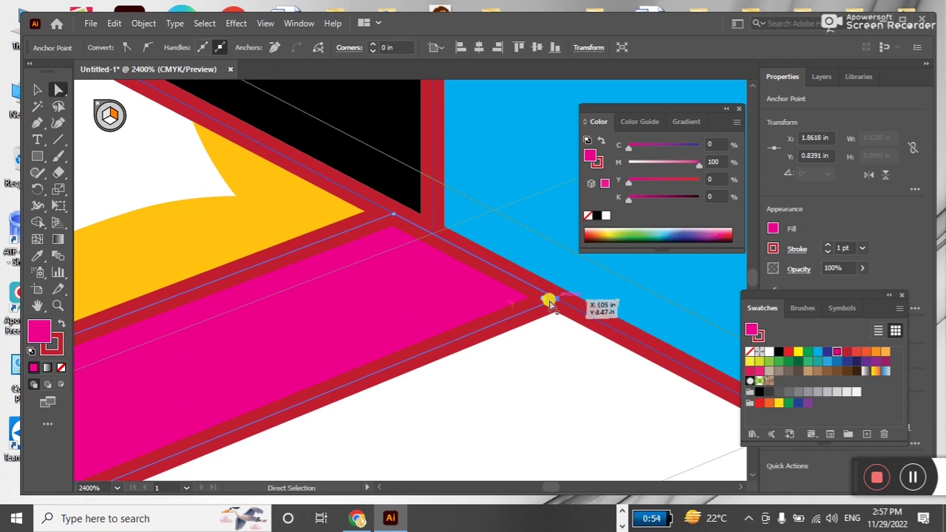
Adjust the other side face's top and bottom anchors to close the gap, then fit the artboard
mouse_move(321, 316)
mouse_down()
mouse_move(287, 333)
mouse_move(469, 308)
mouse_move(555, 236)
mouse_move(556, 248)
mouse_move(303, 323)
mouse_move(315, 310)
mouse_move(352, 325)
mouse_move(377, 254)
mouse_move(365, 263)
mouse_up()
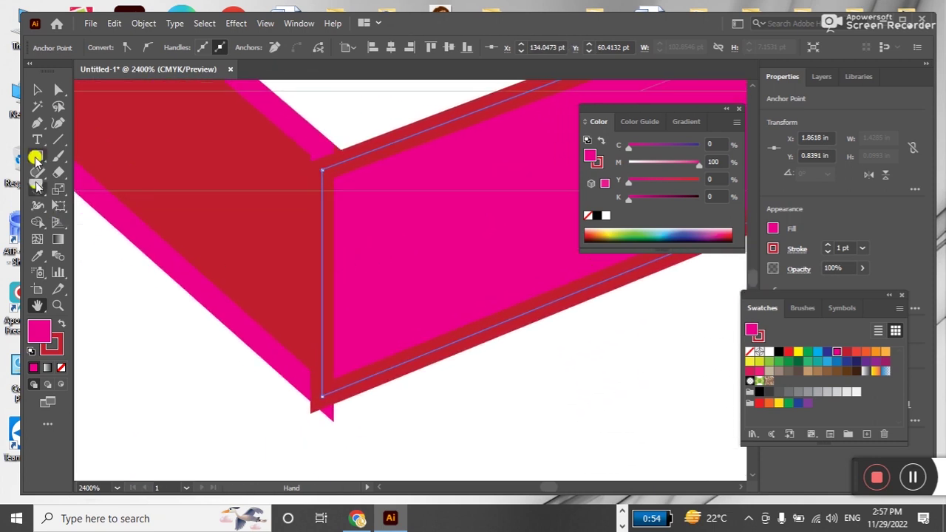
click(58, 90)
drag(323, 405, 339, 401)
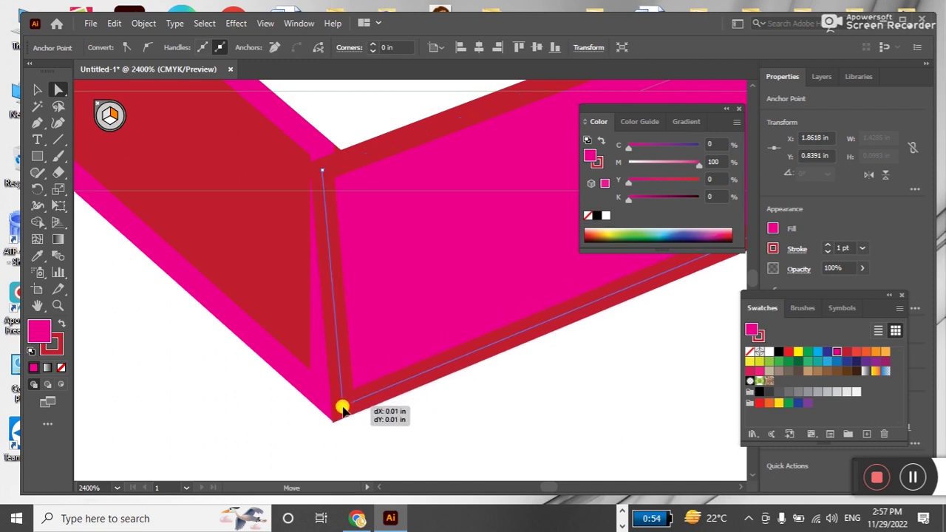
mouse_move(322, 170)
mouse_down()
mouse_move(372, 183)
mouse_move(347, 157)
mouse_up()
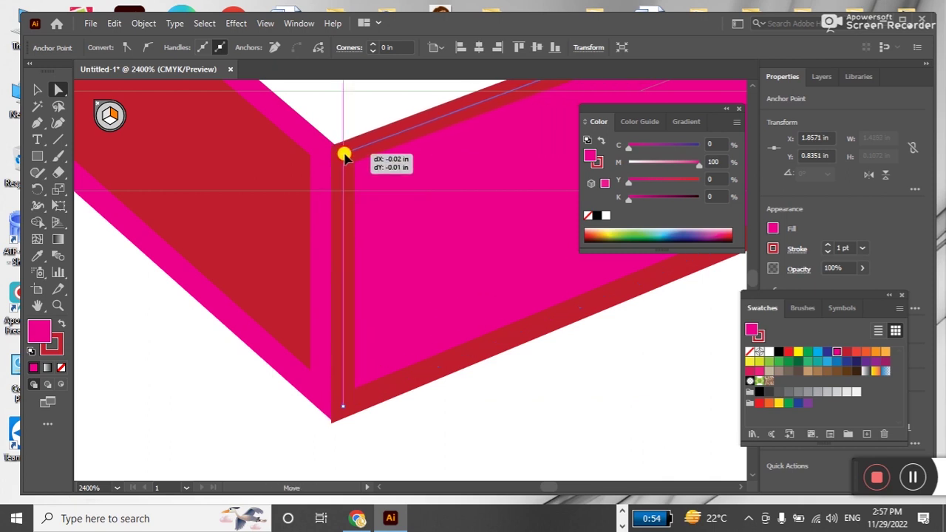
drag(347, 158, 344, 153)
drag(339, 397, 342, 406)
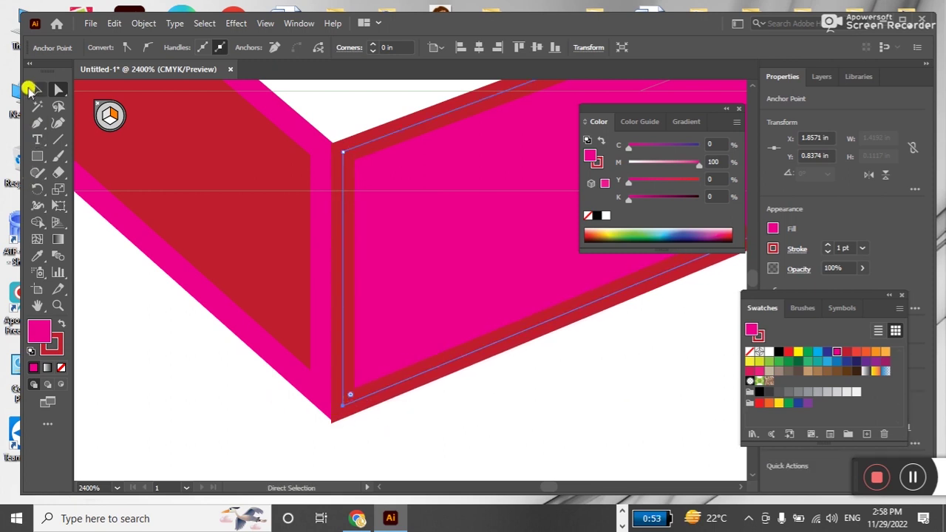
click(37, 89)
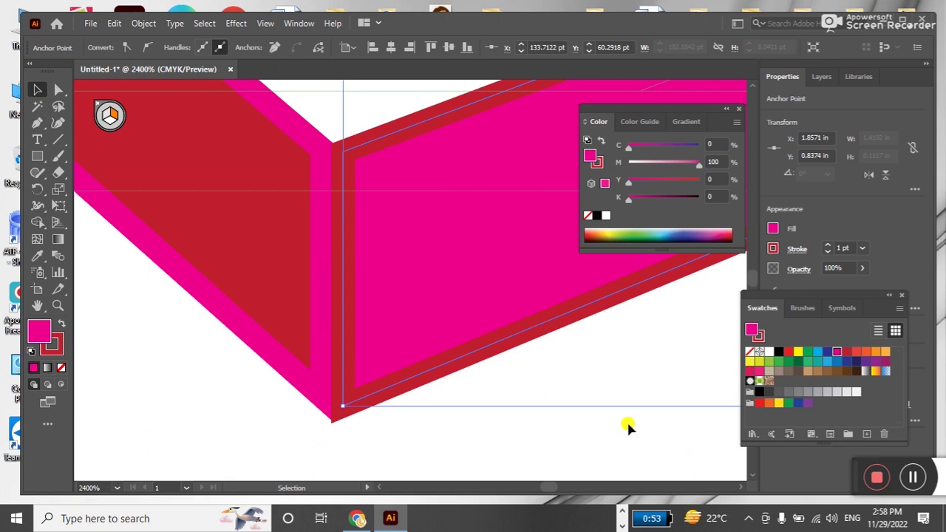
key(ctrl+0)
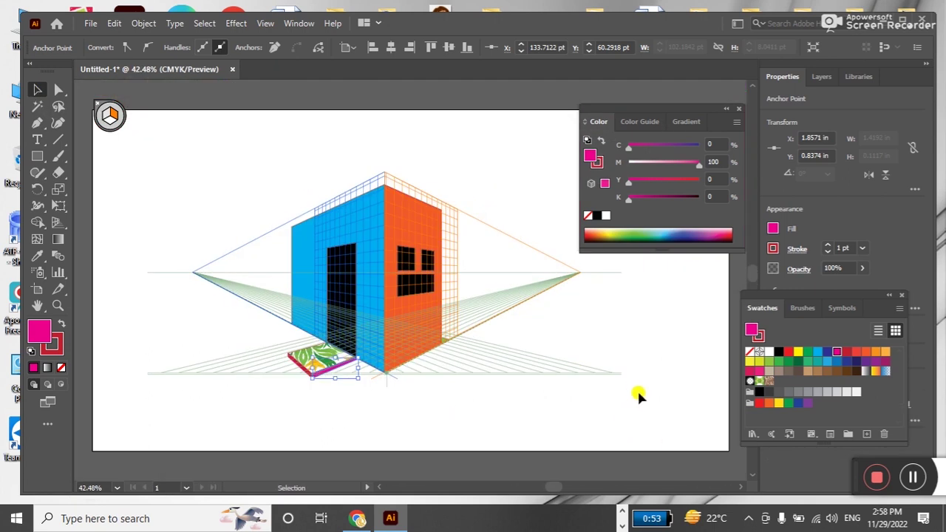
Deselect all, hide the perspective grid, and delete the black door on the blue wall
click(638, 393)
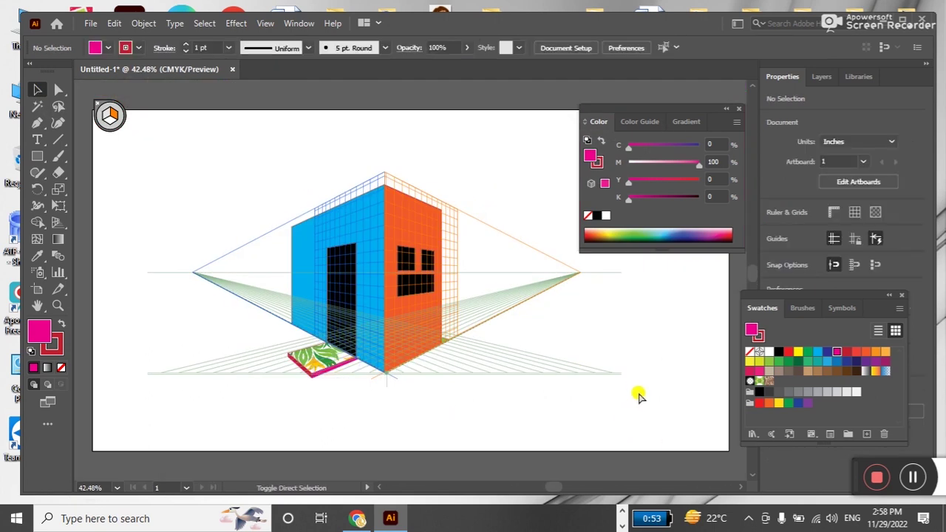
key(ctrl+shift+i)
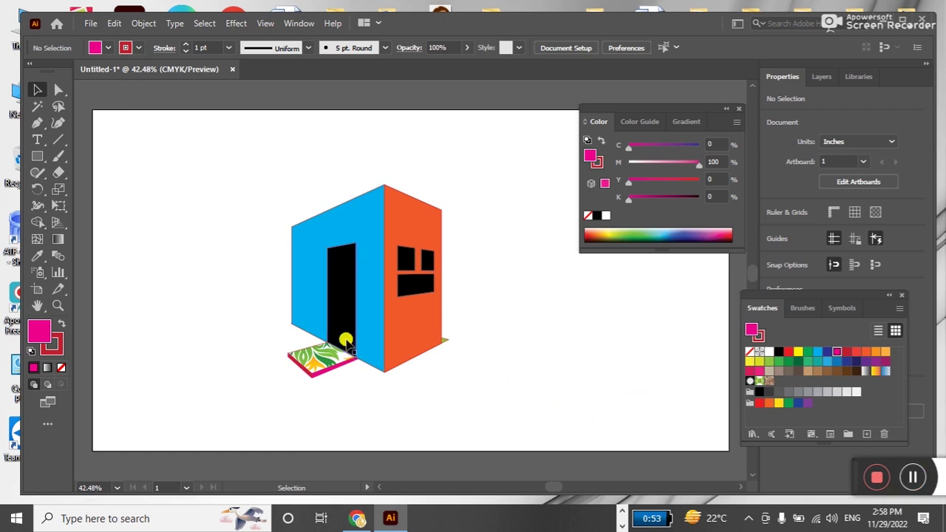
click(338, 330)
key(Delete)
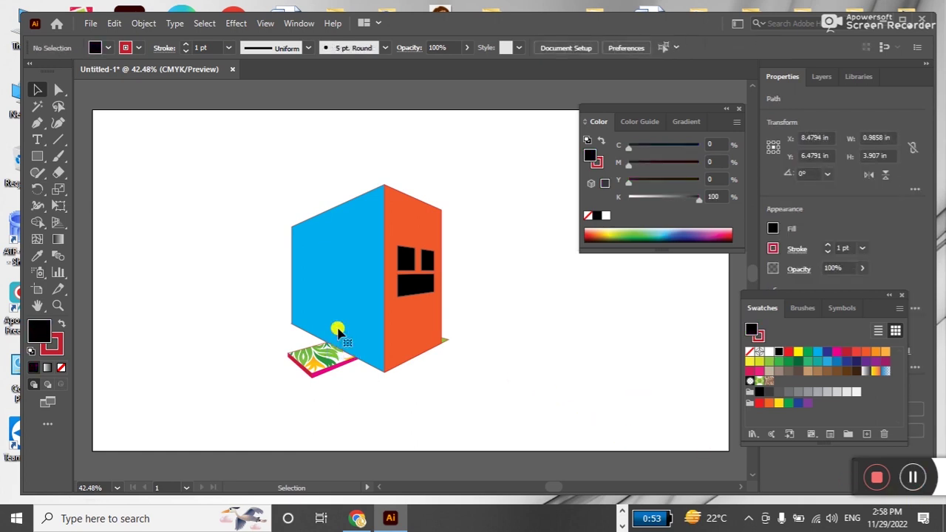
Draw a tall red rectangle to the left of the cube
click(37, 155)
mouse_move(123, 150)
mouse_down()
mouse_move(160, 190)
mouse_move(242, 354)
mouse_up()
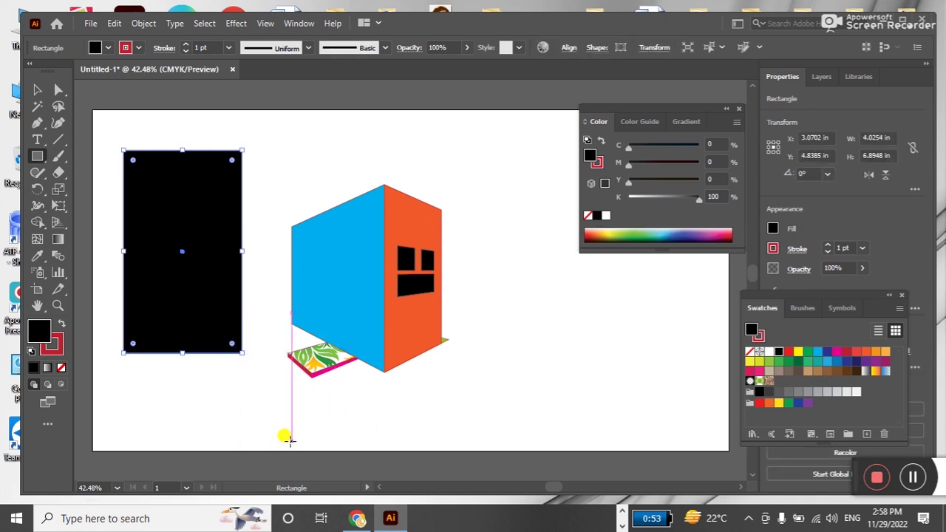
click(37, 90)
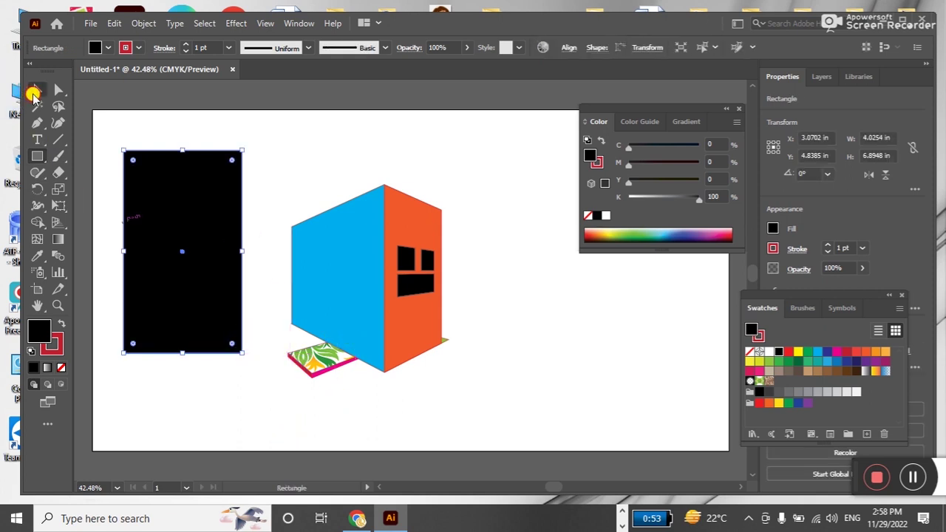
click(856, 352)
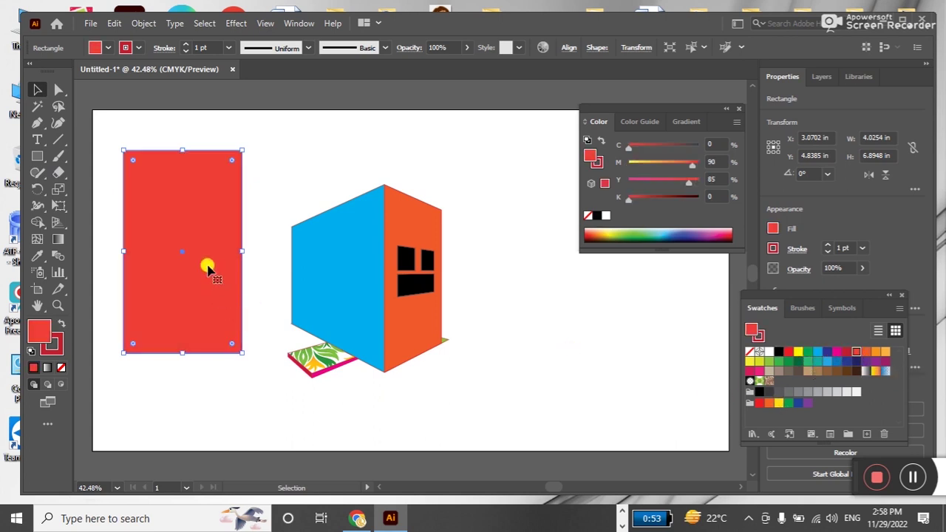
click(90, 153)
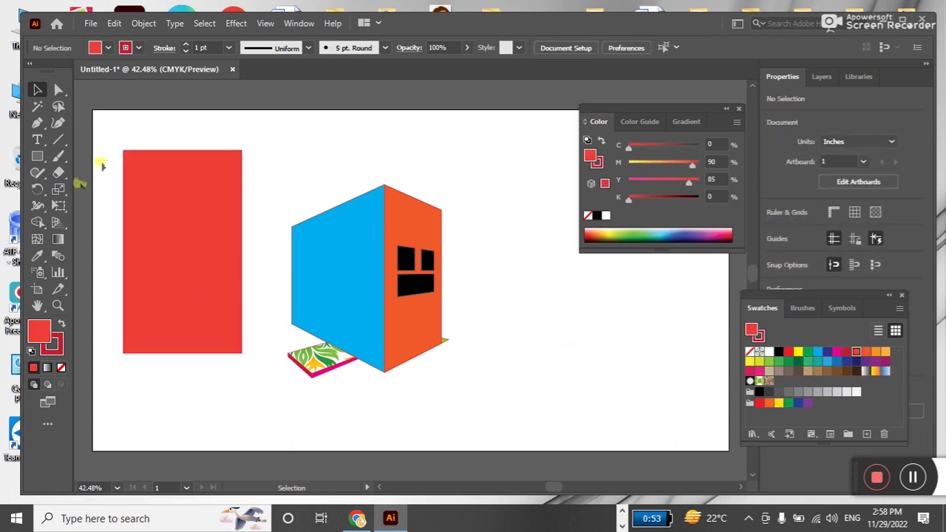
Add a light orange bar across the top of the red panel
click(38, 158)
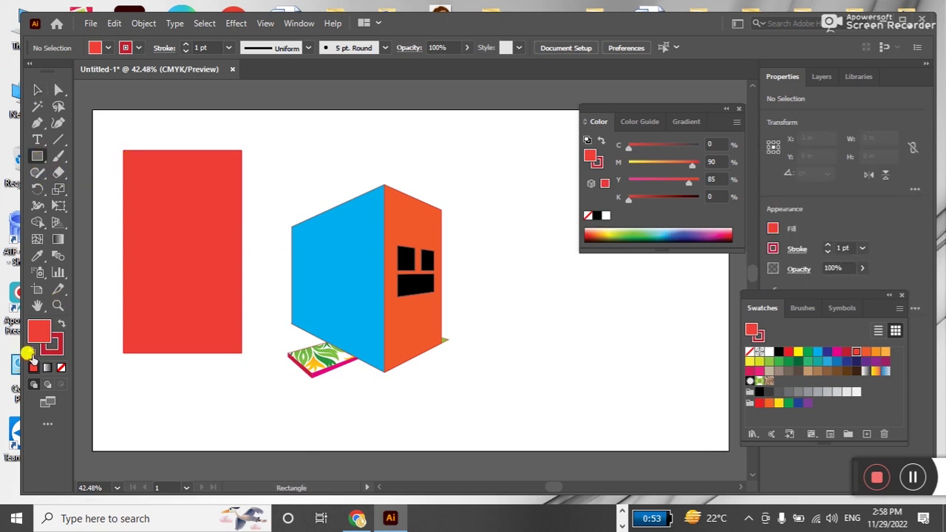
click(41, 351)
click(62, 324)
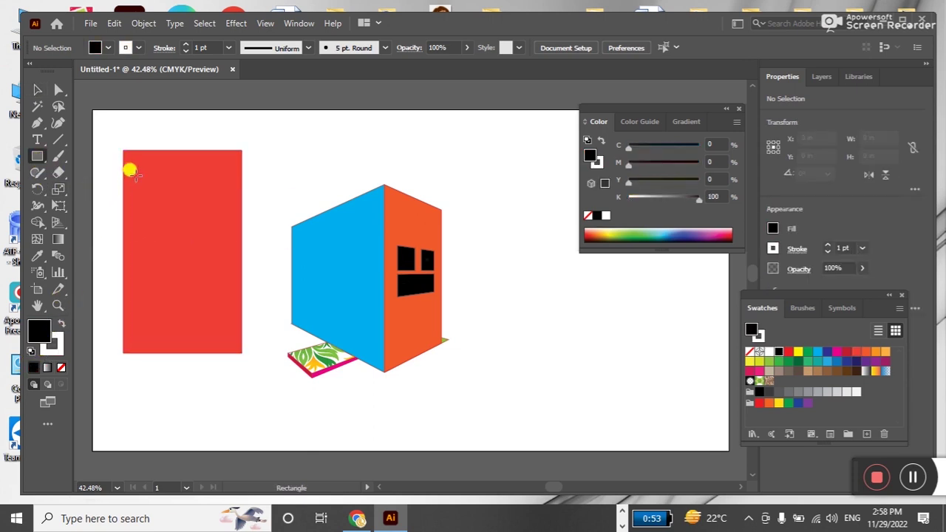
drag(135, 164, 231, 185)
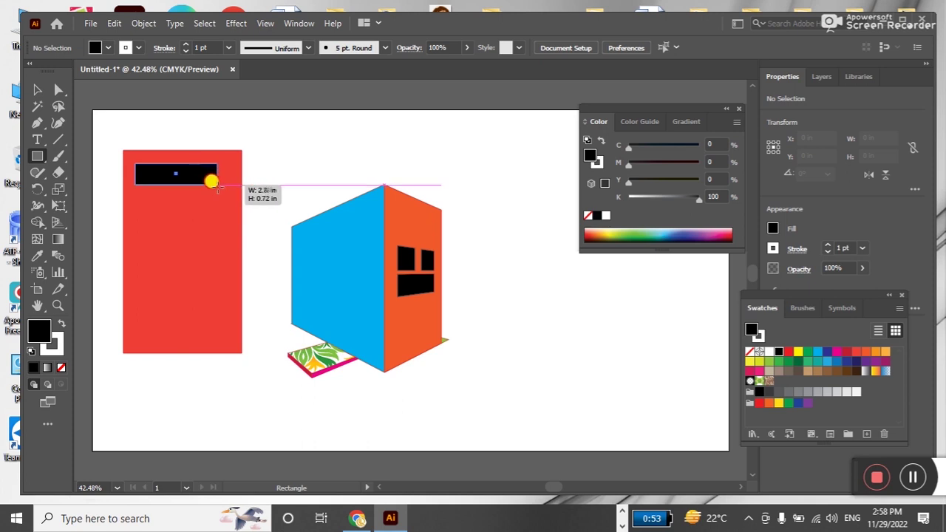
drag(232, 185, 231, 185)
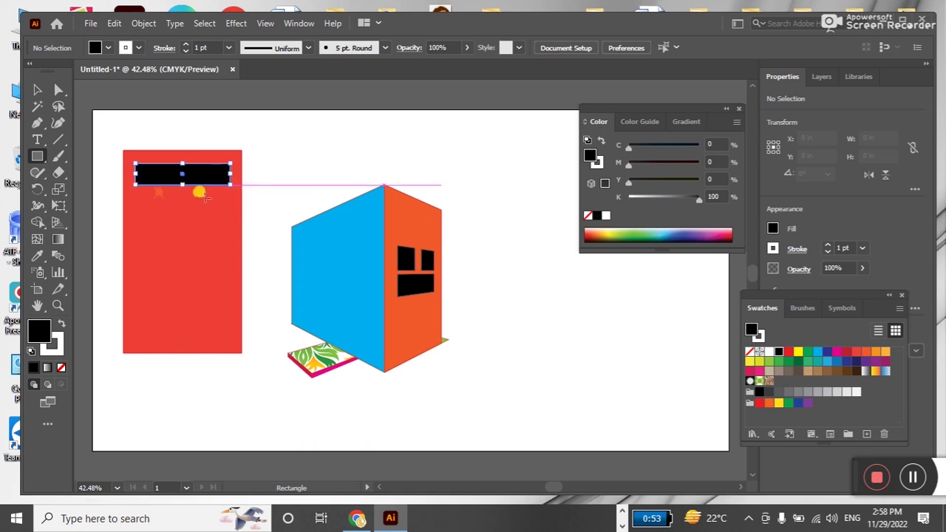
click(38, 89)
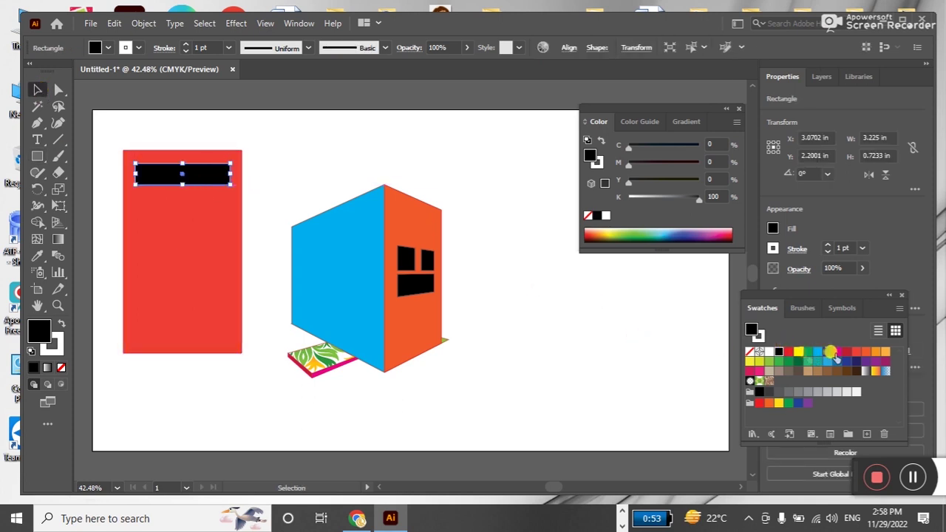
click(848, 353)
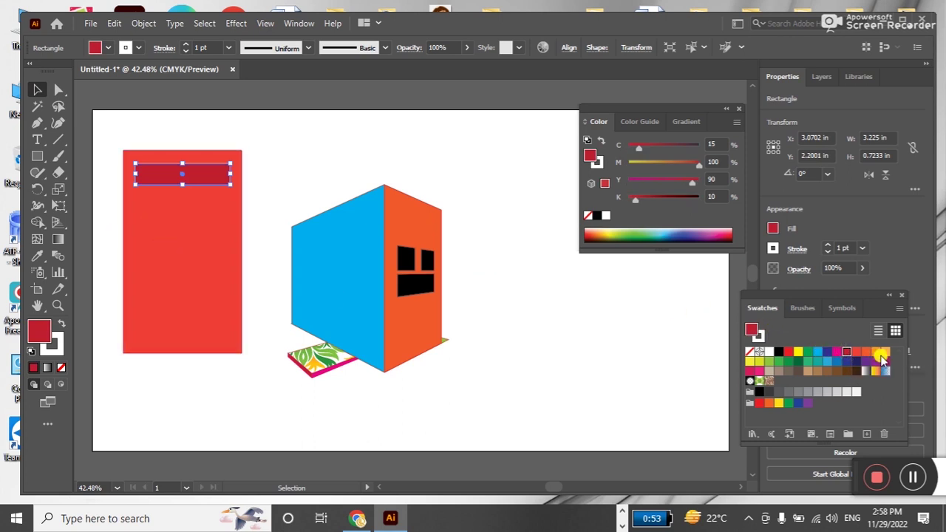
click(884, 352)
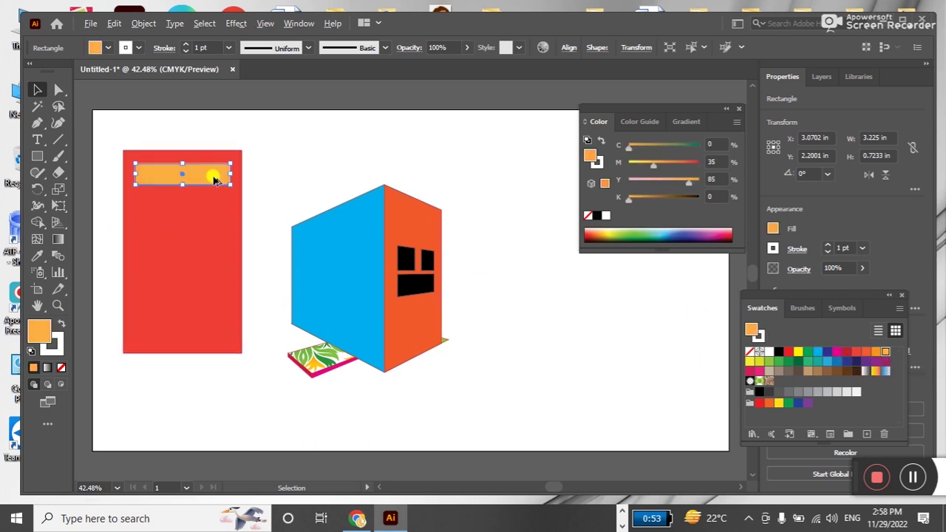
Copy the orange bar straight down to the red panel's bottom edge
drag(210, 182, 211, 323)
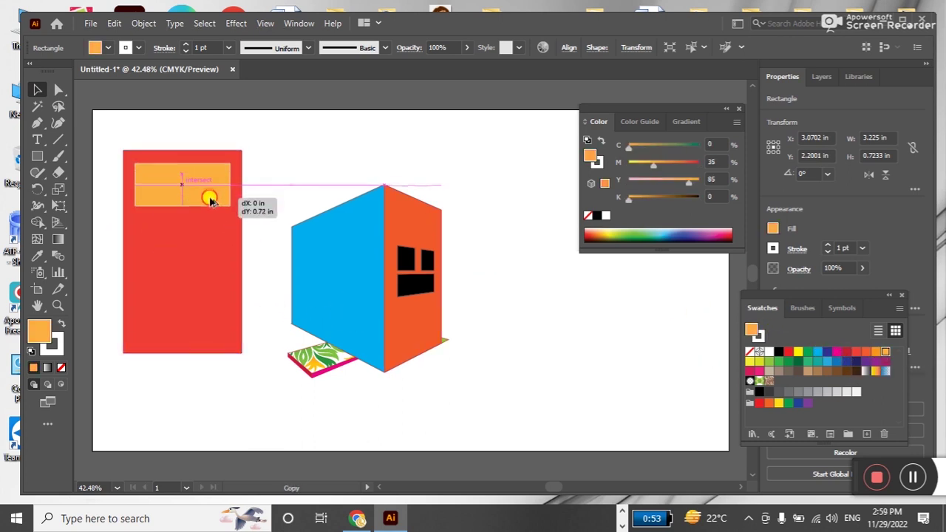
drag(211, 325, 211, 338)
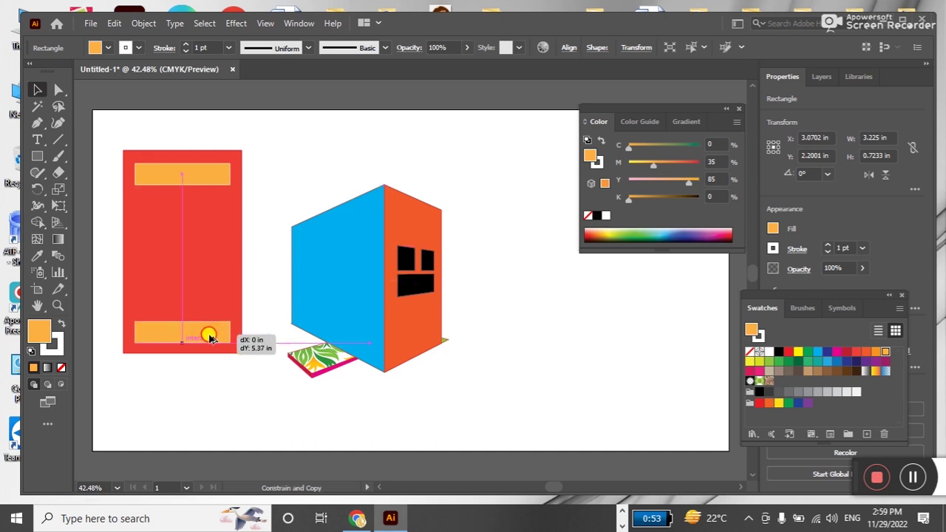
drag(210, 338, 210, 338)
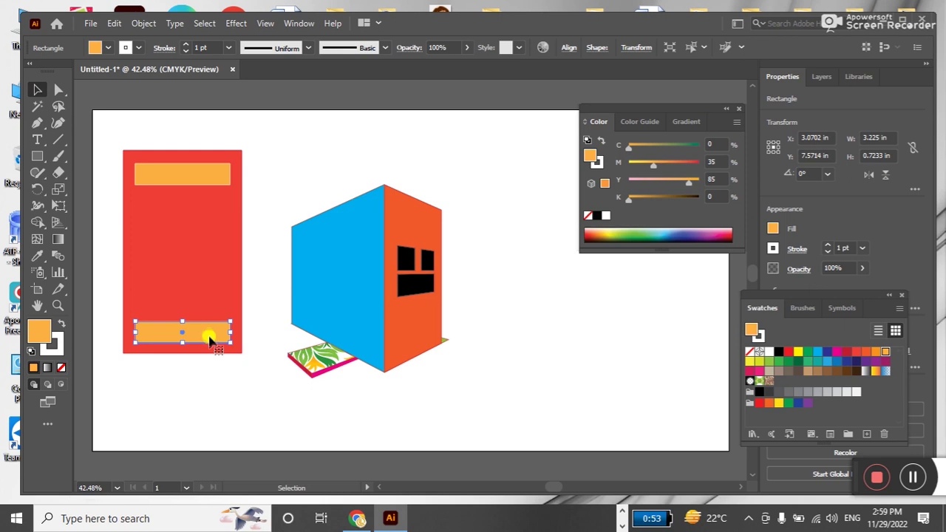
click(186, 356)
click(37, 156)
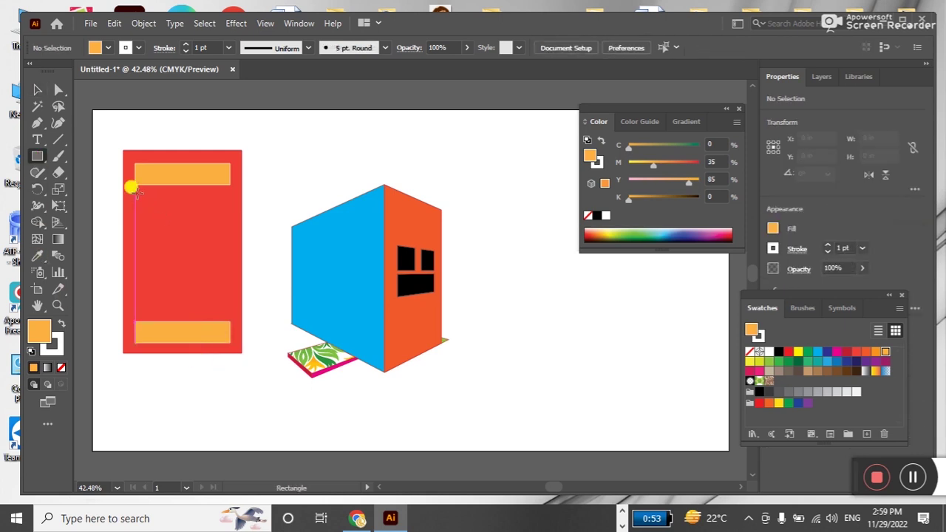
Draw a dark red square below the top bar and copy it into a row of three
drag(136, 191, 164, 219)
click(37, 89)
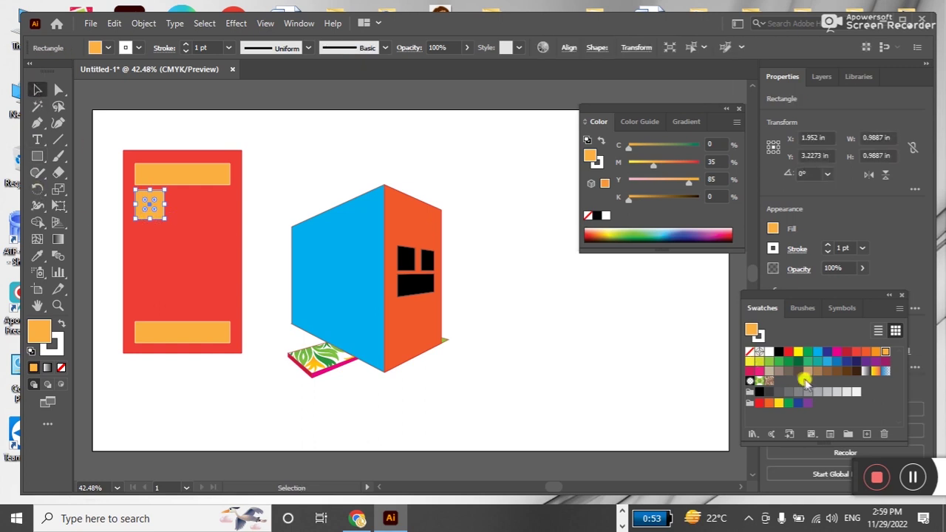
click(856, 351)
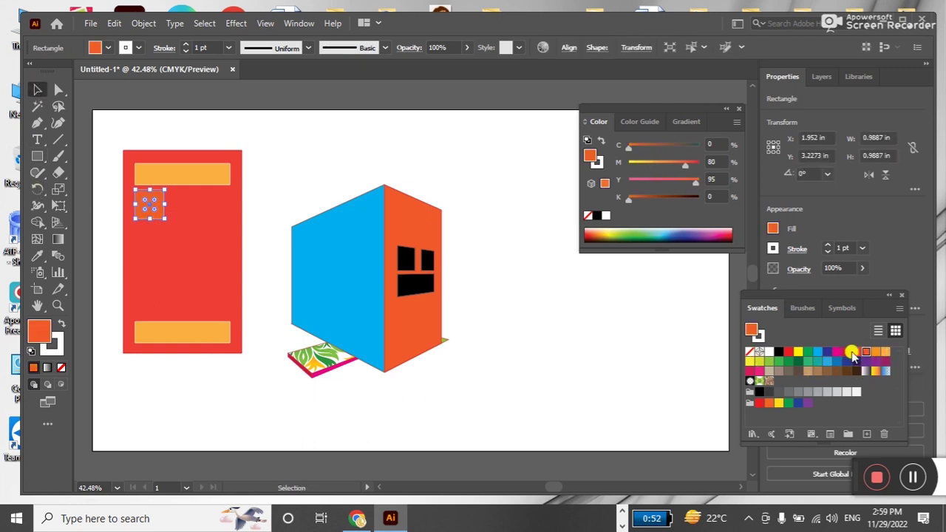
click(847, 352)
click(153, 203)
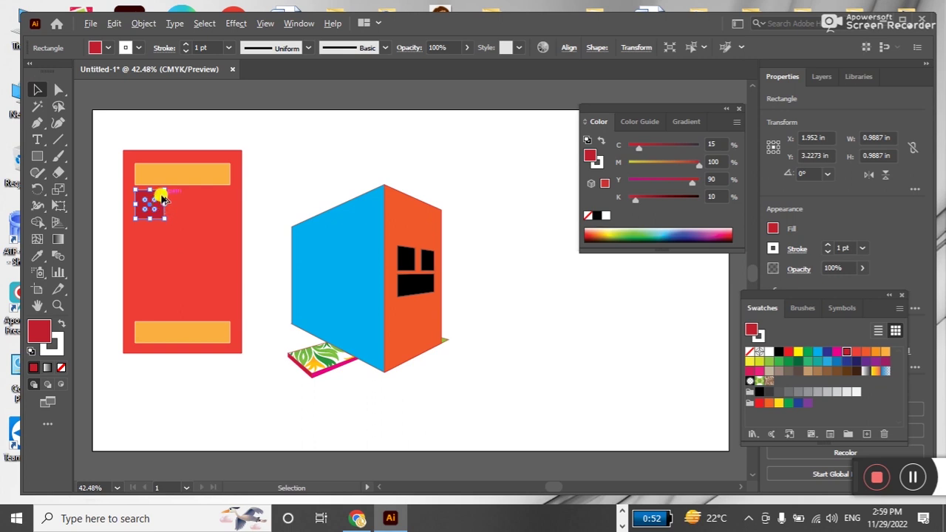
drag(162, 198, 191, 199)
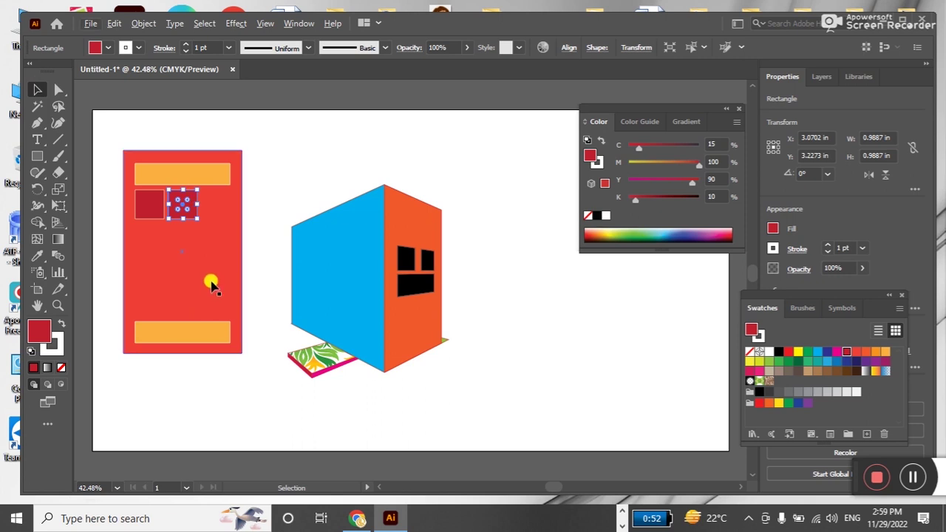
key(ctrl+d)
Copy the row of three squares downward to make four rows
shift+click(150, 205)
shift+click(179, 209)
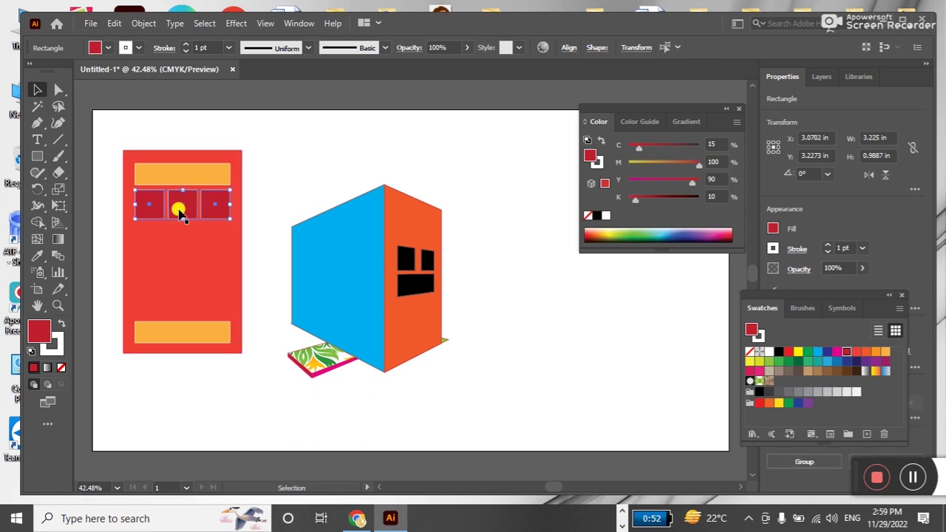
click(224, 212)
shift+click(190, 210)
shift+click(148, 206)
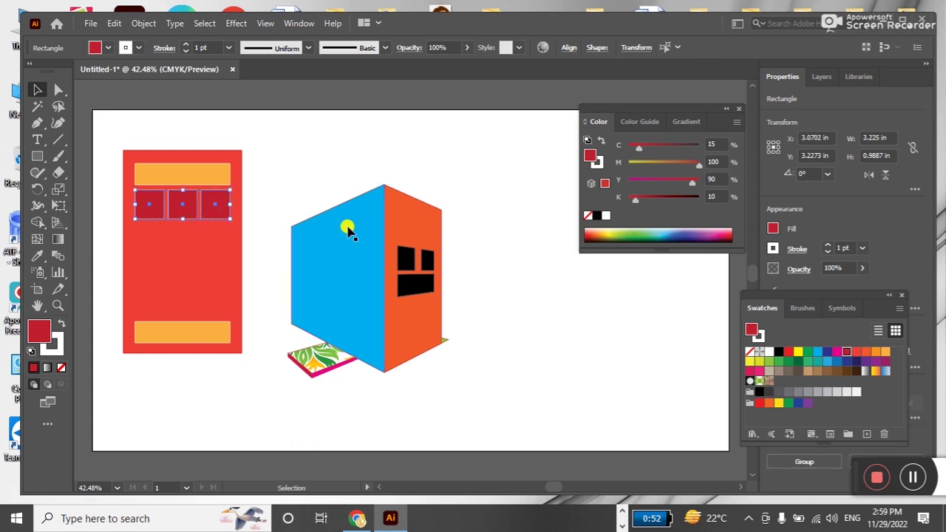
drag(217, 209, 214, 244)
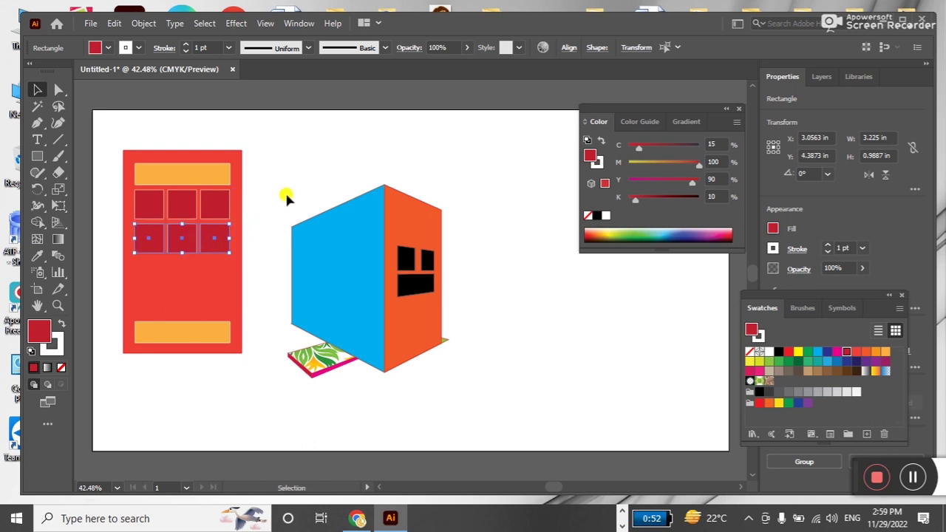
key(ctrl+d)
Nudge the bottom orange bar down one step and clear the selection
click(286, 190)
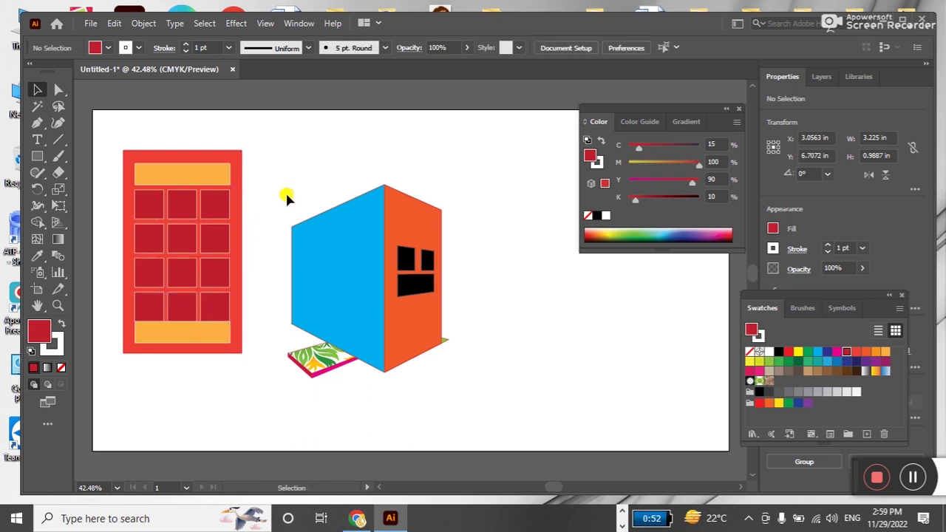
click(213, 331)
key(Down)
key(Down)
key(Down)
key(Down)
key(Down)
key(Down)
click(296, 188)
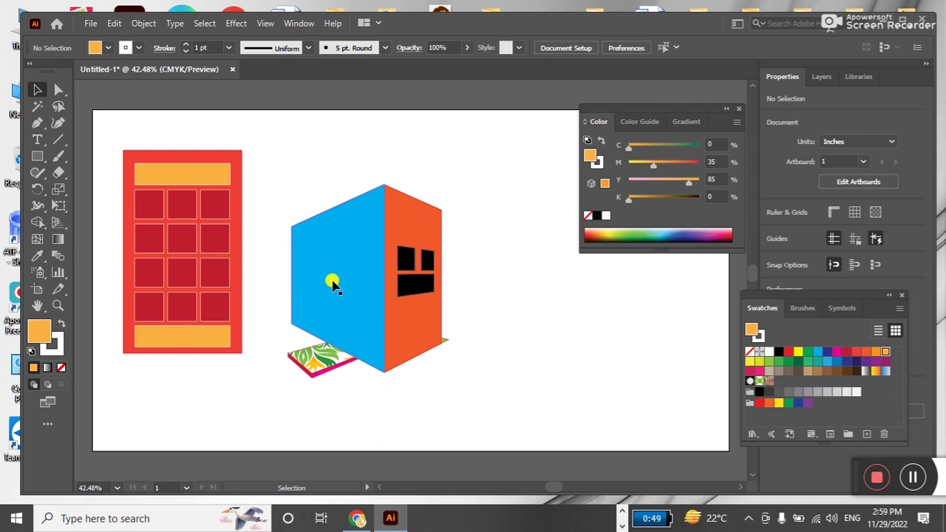
Marquee-select the red panel, orange bars and twelve squares, and group them via Object > Group
mouse_move(117, 140)
mouse_down()
mouse_move(248, 294)
mouse_move(255, 369)
mouse_up()
click(139, 24)
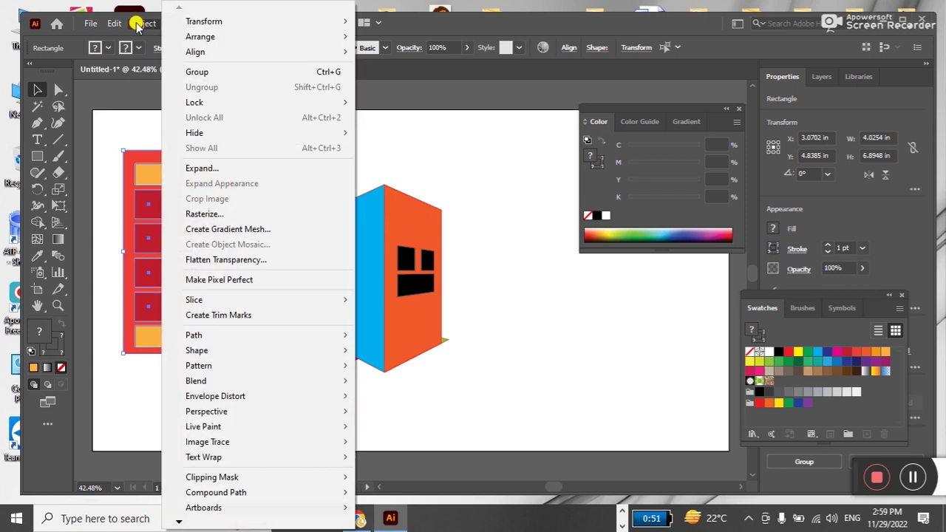
click(135, 24)
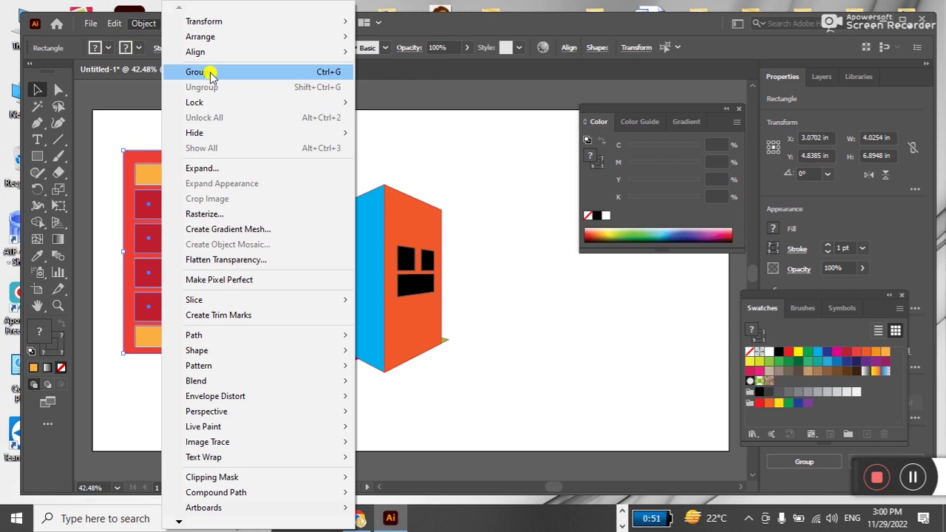
click(210, 74)
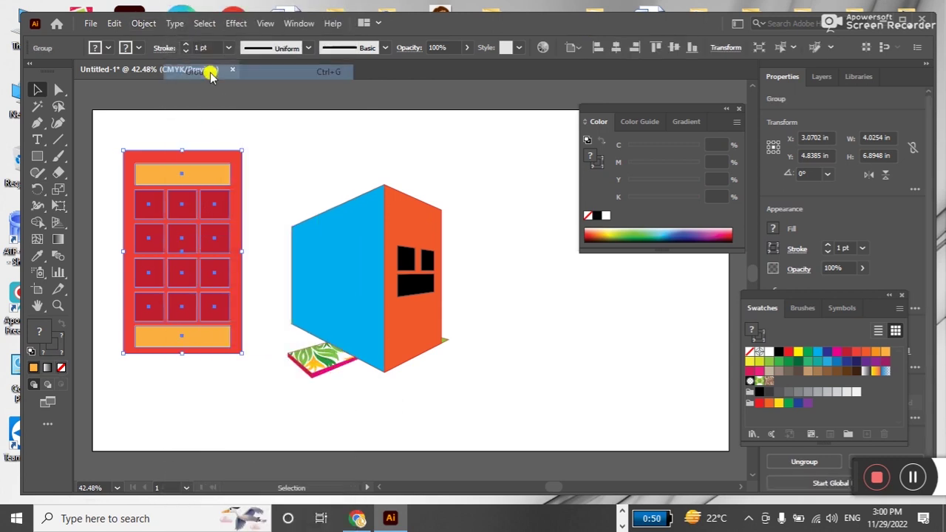
click(232, 213)
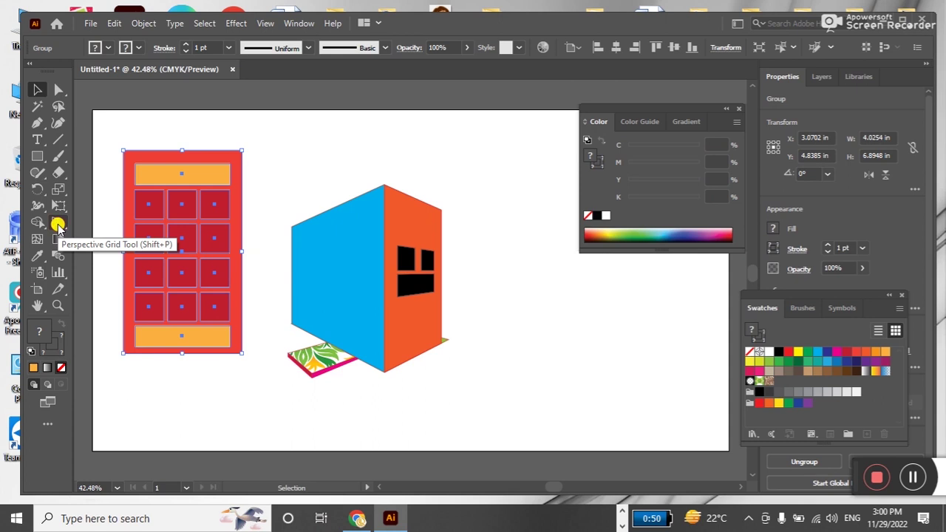
Show the perspective grid and try placing the window group, undoing the wrong-plane placement
click(57, 224)
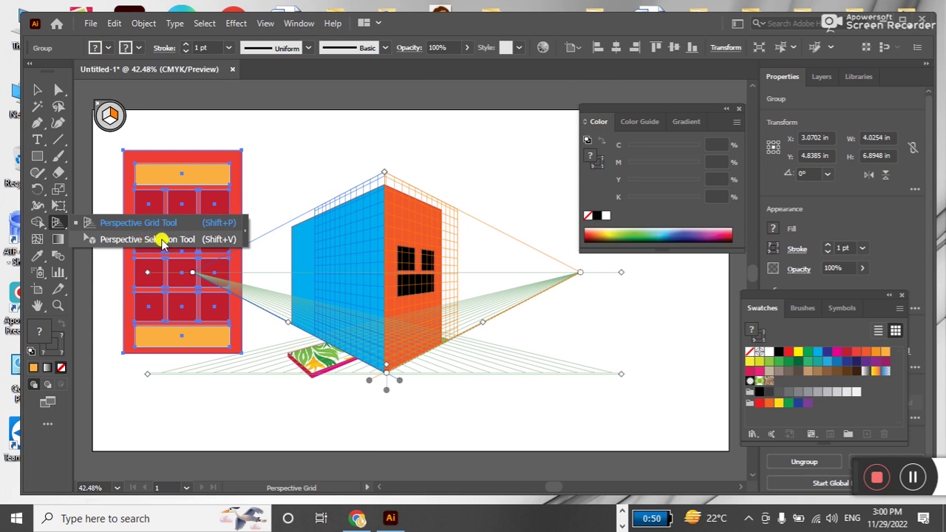
click(162, 242)
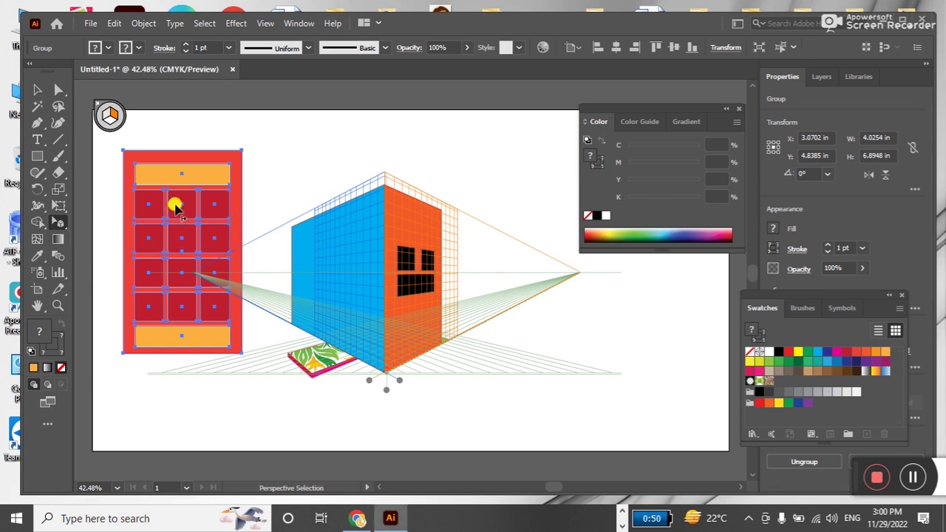
drag(175, 208, 245, 225)
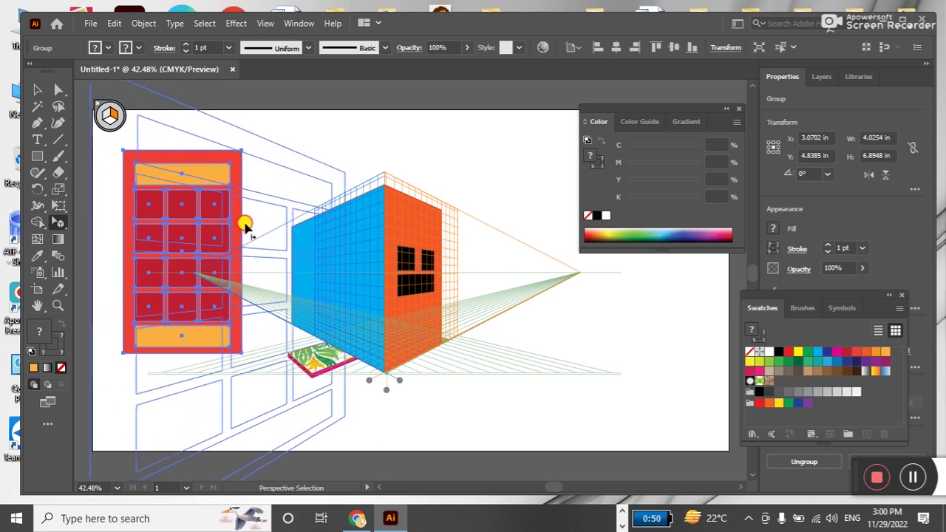
drag(245, 225, 236, 226)
key(ctrl+z)
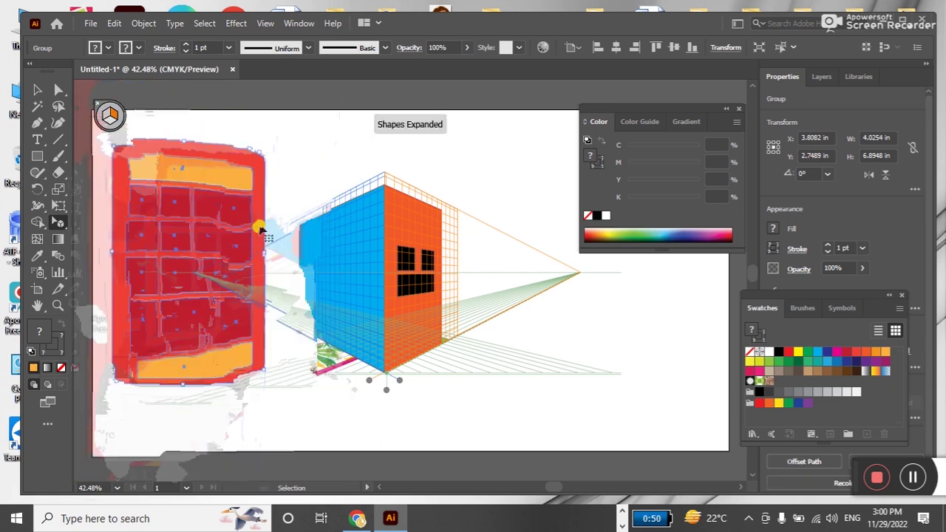
Make the left plane active and place the red window group on the blue face
click(108, 116)
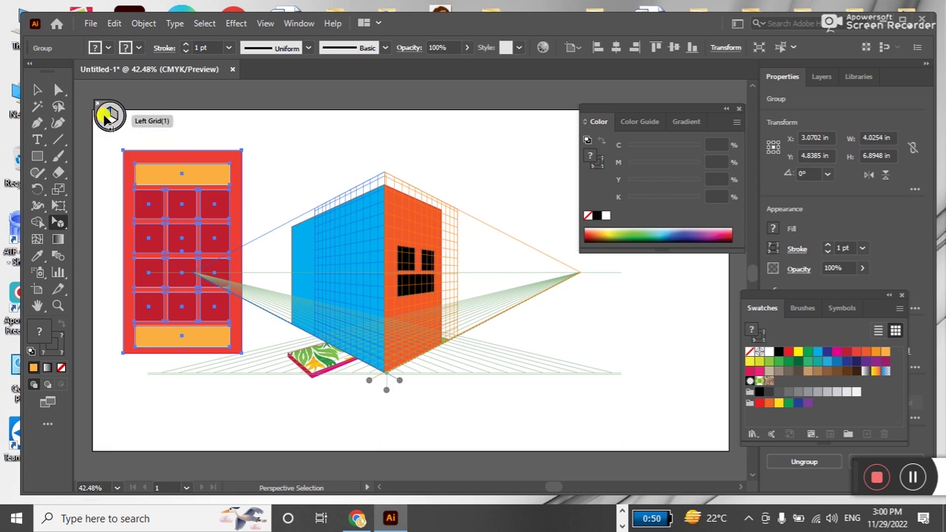
click(107, 116)
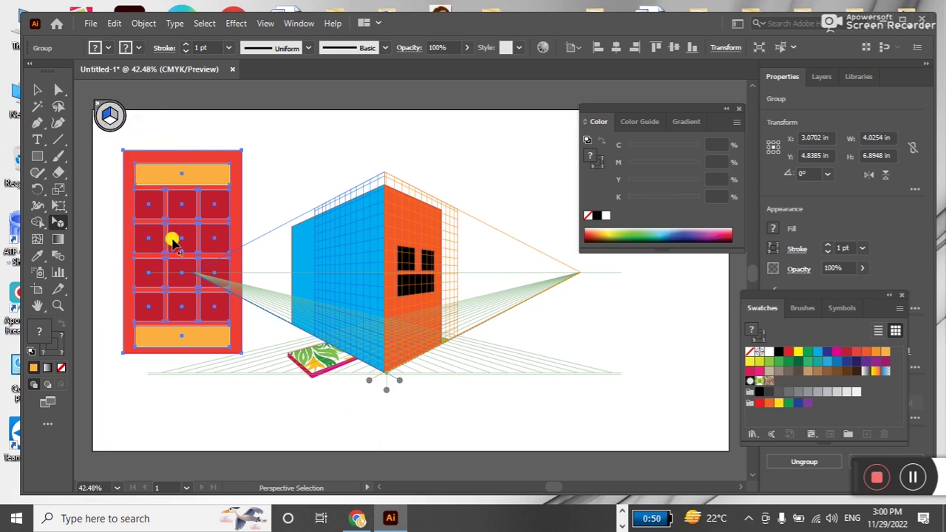
drag(180, 247, 331, 268)
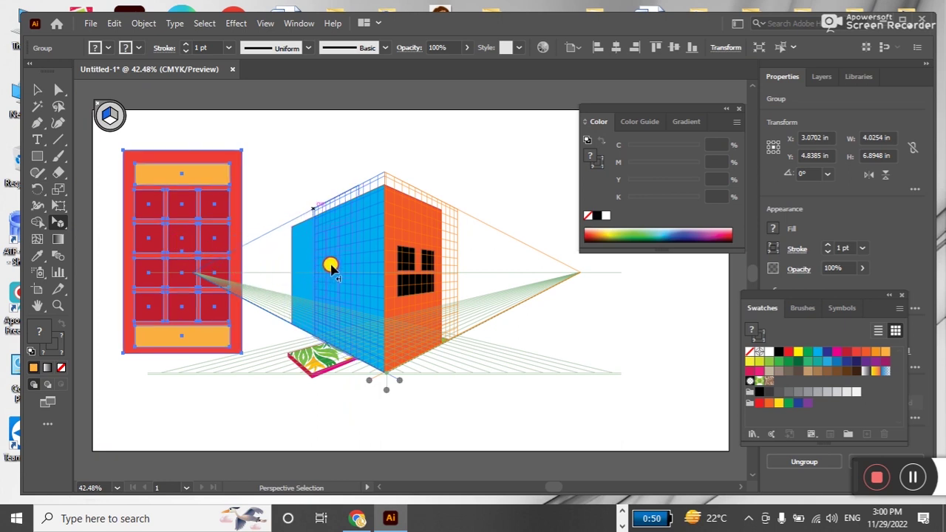
drag(331, 267, 331, 264)
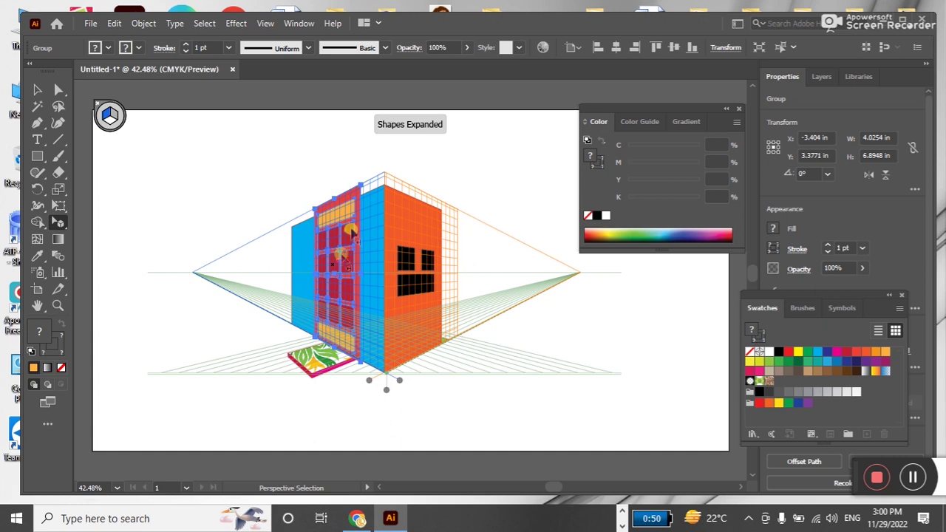
Scale the window group down in perspective and settle it near the orange wall's corner
drag(358, 188, 358, 223)
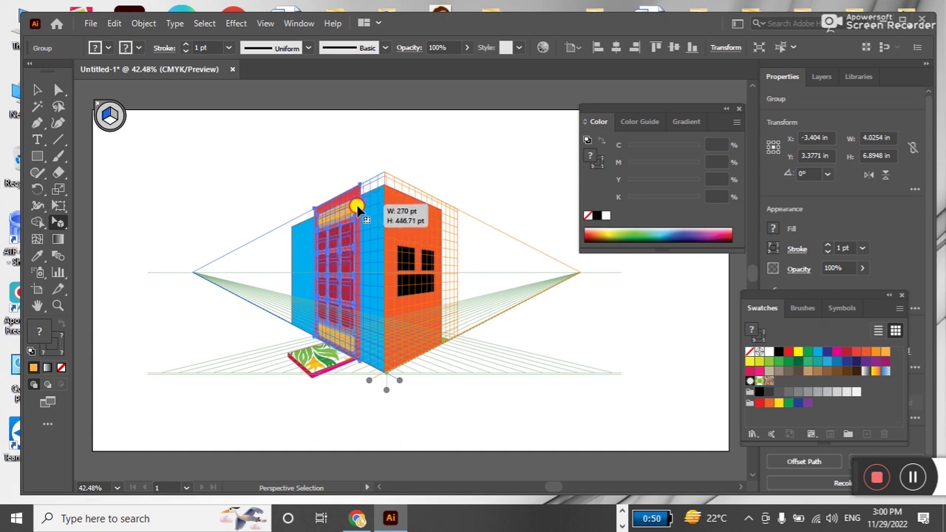
drag(358, 224, 349, 241)
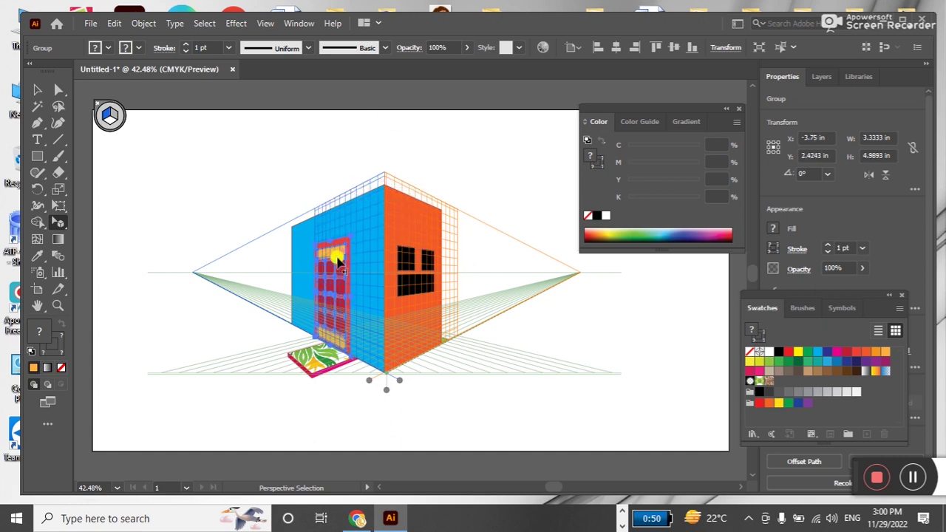
mouse_move(335, 272)
mouse_down()
mouse_move(356, 271)
mouse_move(338, 266)
mouse_up()
key(v)
click(150, 142)
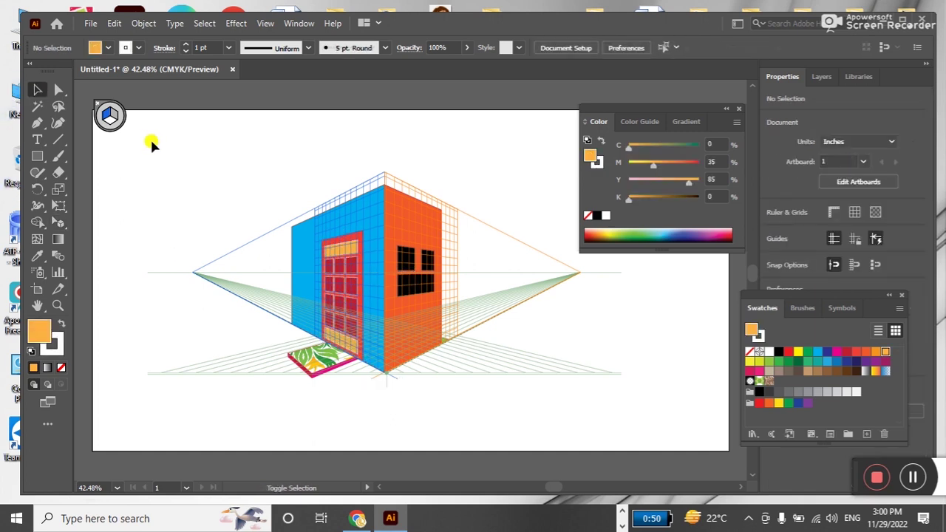
Hide the perspective grid and start a new blank document, Untitled-2
key(ctrl+shift+i)
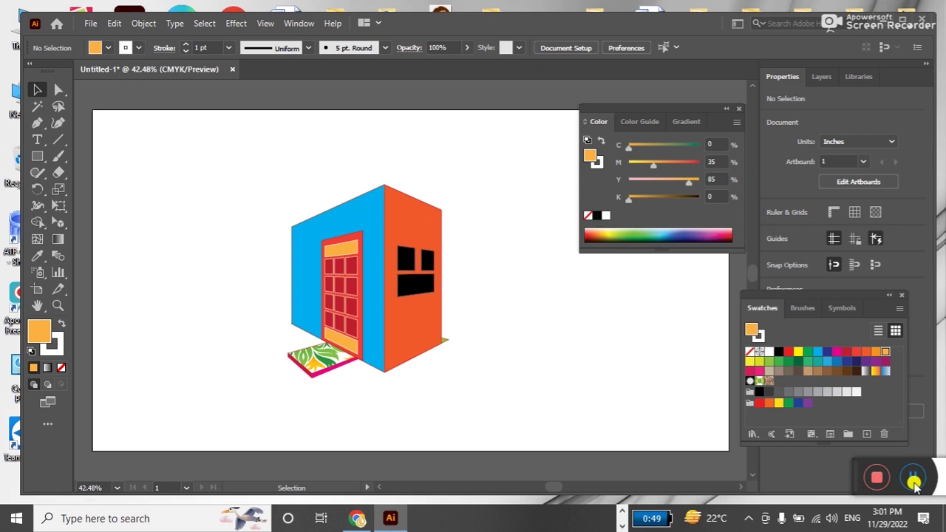
key(ctrl+alt+n)
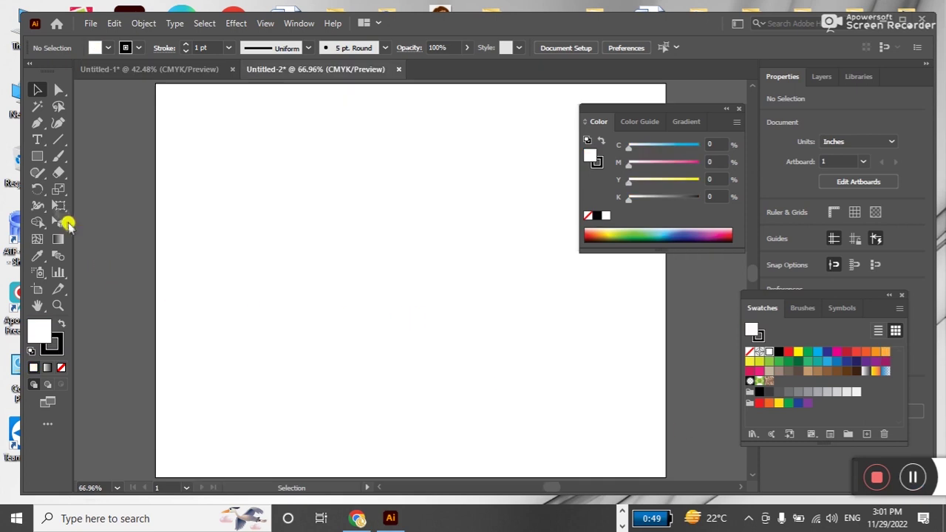
Draw a green-filled rectangle on the new artboard
click(37, 156)
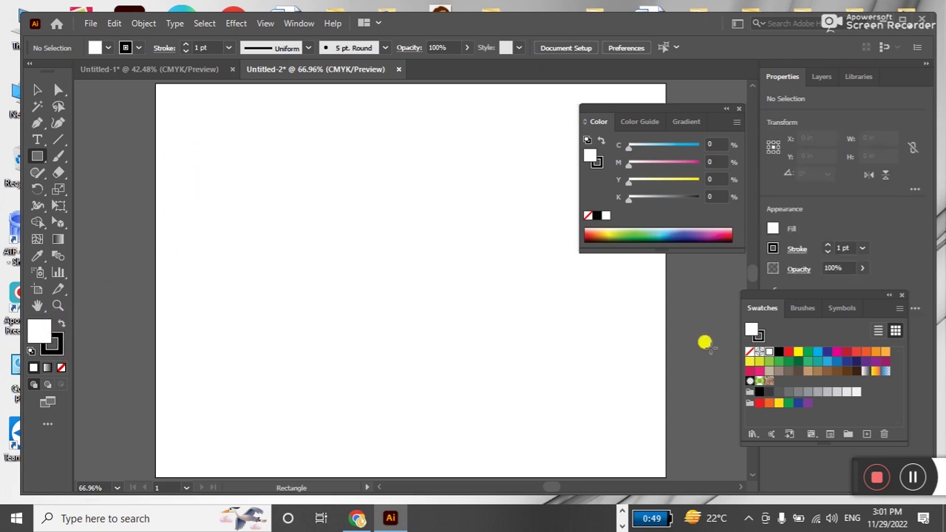
click(779, 361)
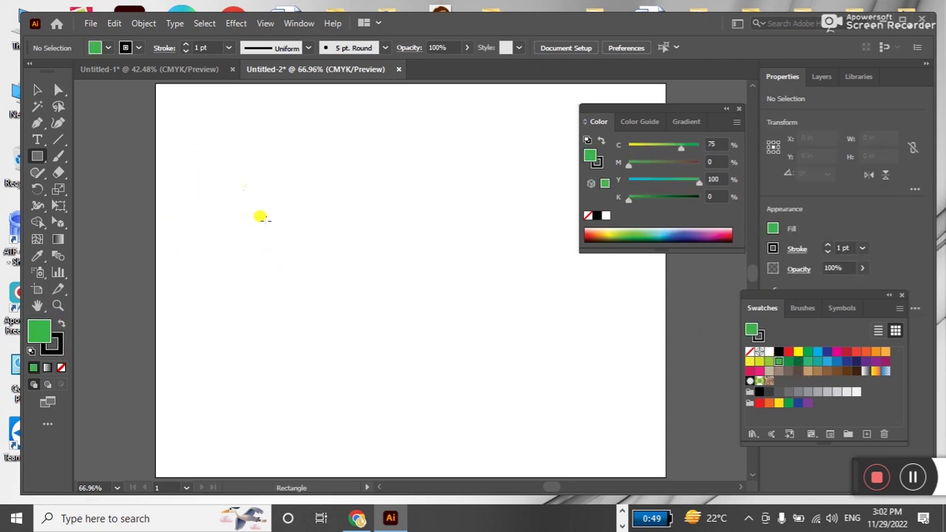
mouse_move(202, 138)
mouse_down()
mouse_move(274, 249)
mouse_move(305, 327)
mouse_up()
Recolour the rectangle yellow-green and stretch its bottom edge slightly lower
click(35, 89)
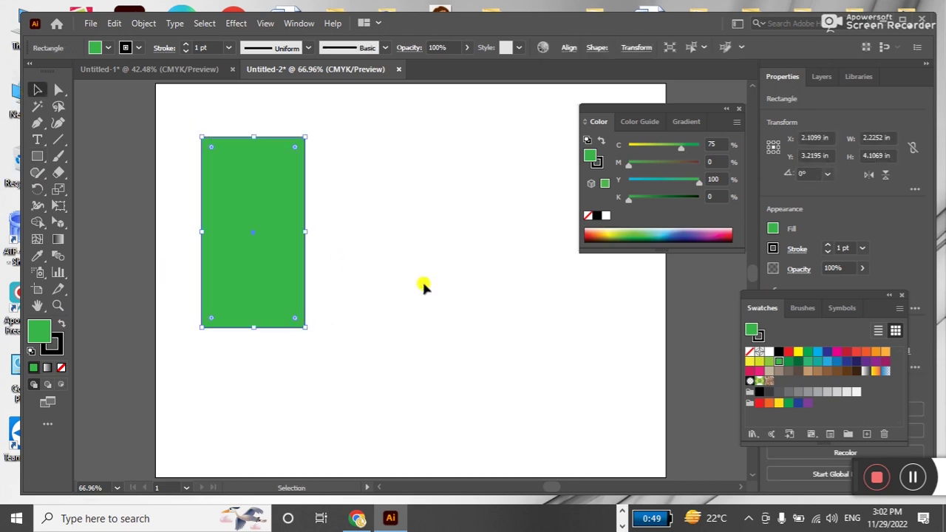
click(769, 362)
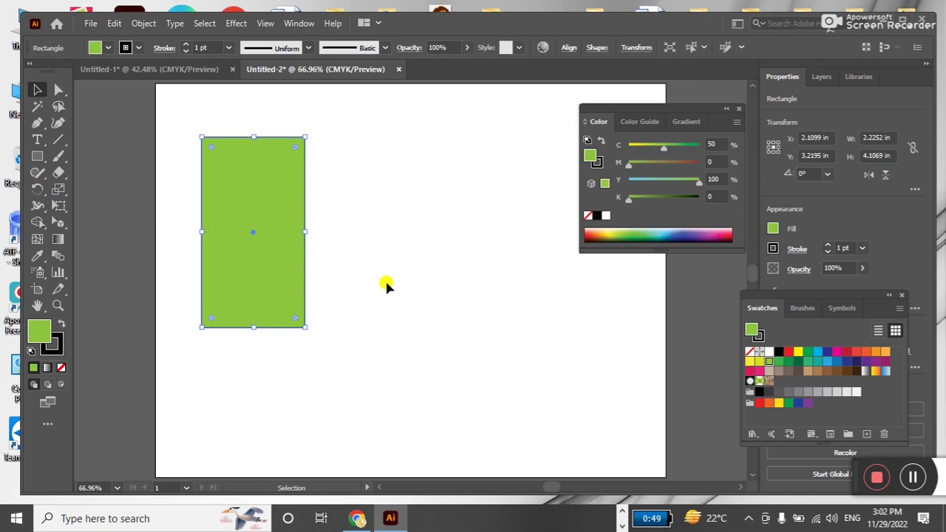
click(386, 281)
click(270, 292)
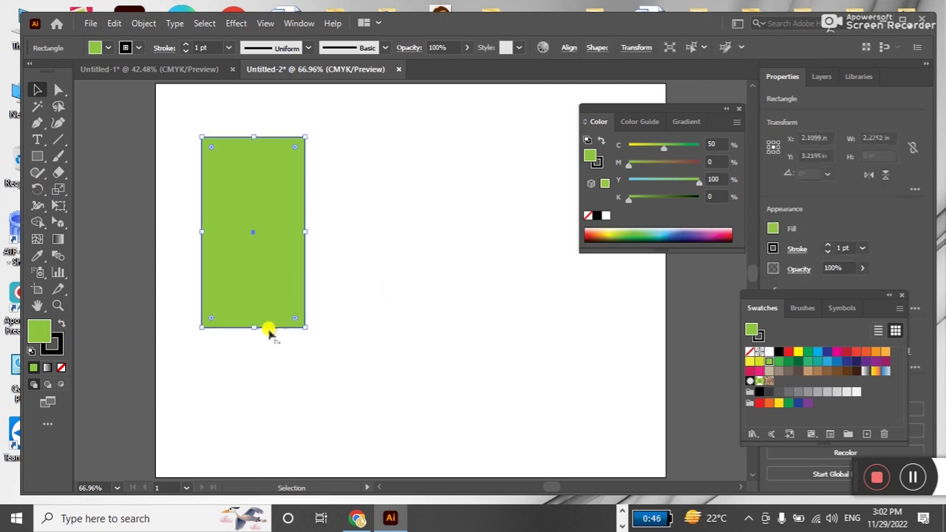
drag(252, 327, 251, 345)
click(348, 279)
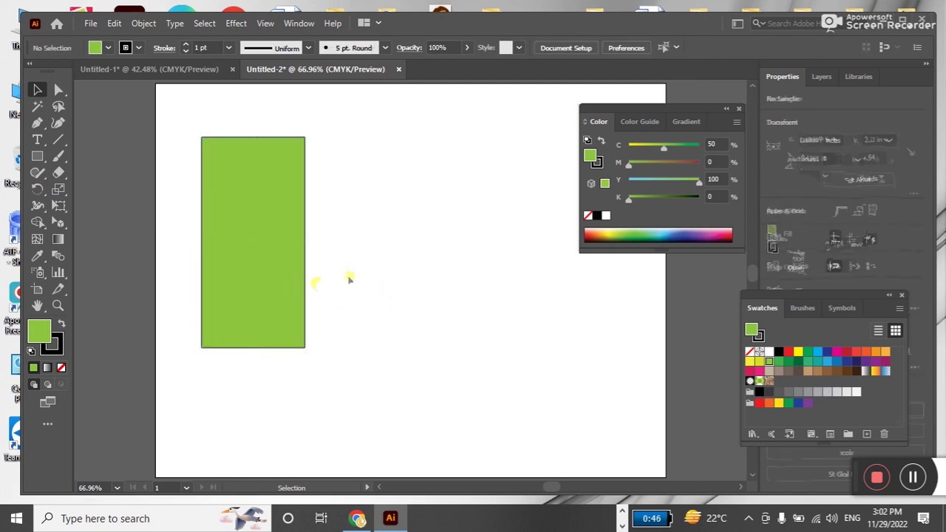
Draw a closed Pen path with an S-curved left edge over the rectangle's right side
click(36, 122)
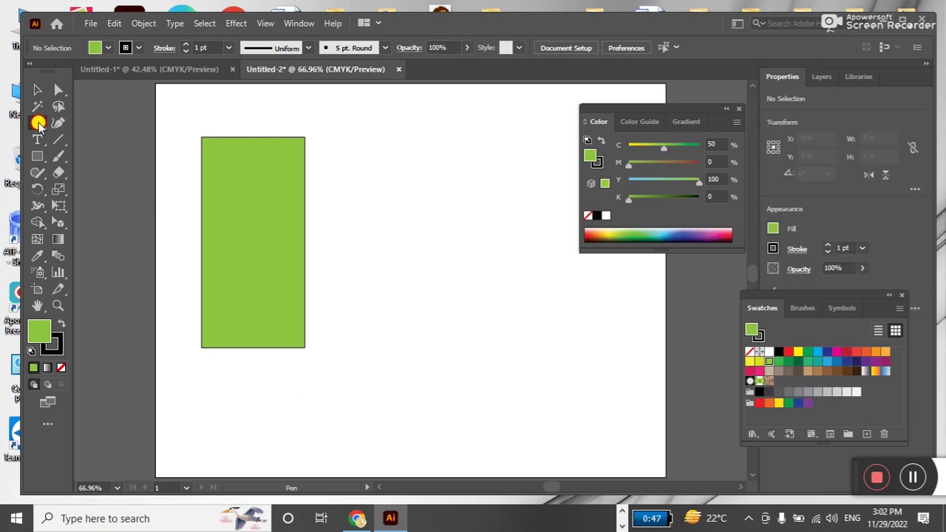
click(92, 124)
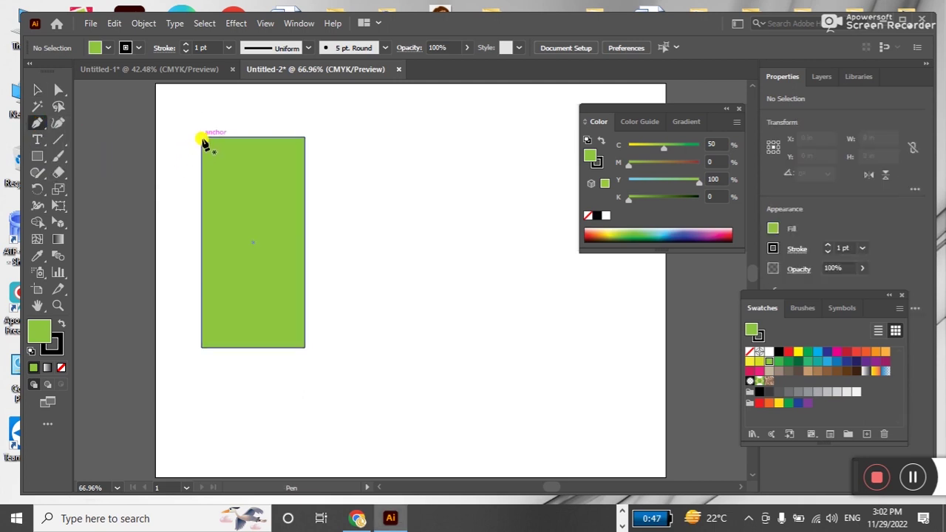
click(202, 138)
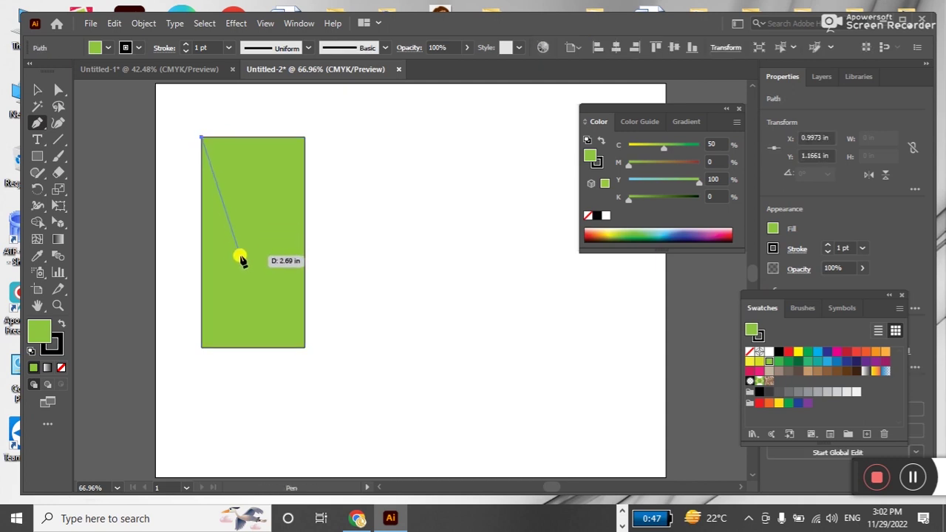
drag(244, 251, 289, 266)
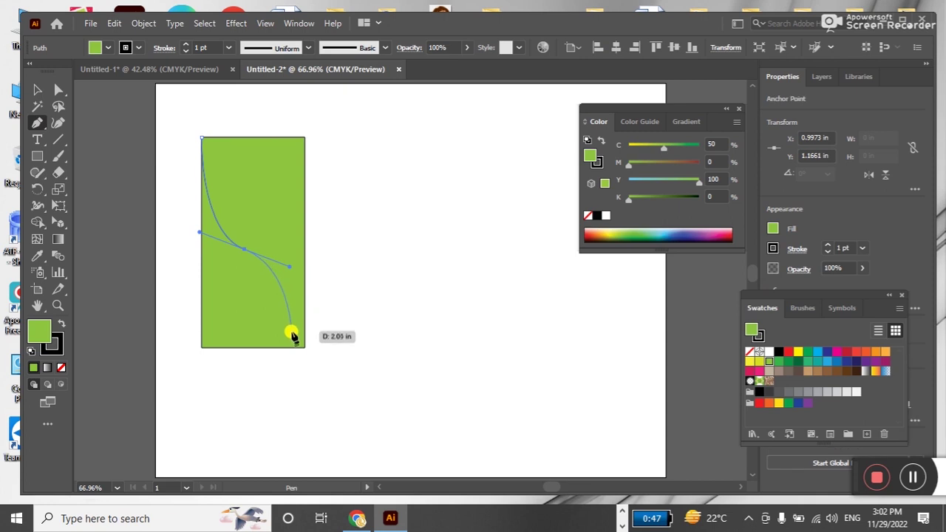
click(292, 347)
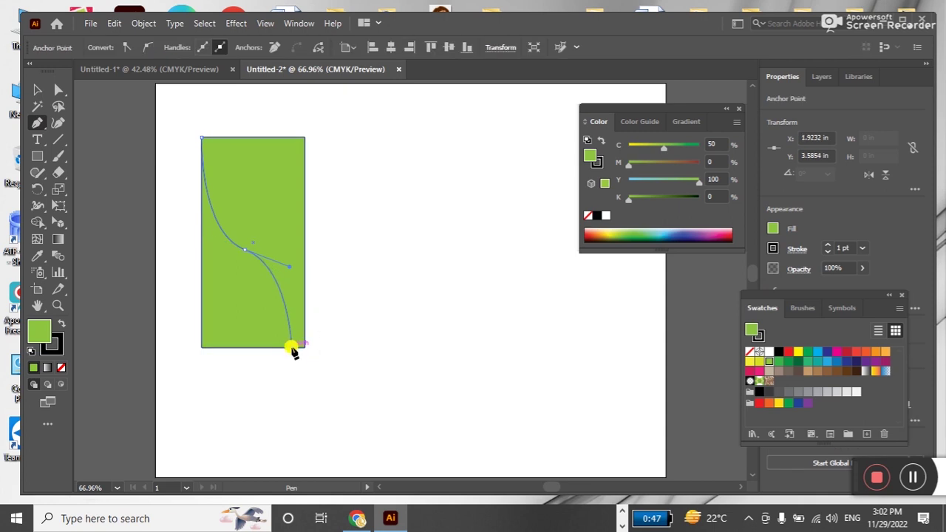
click(304, 348)
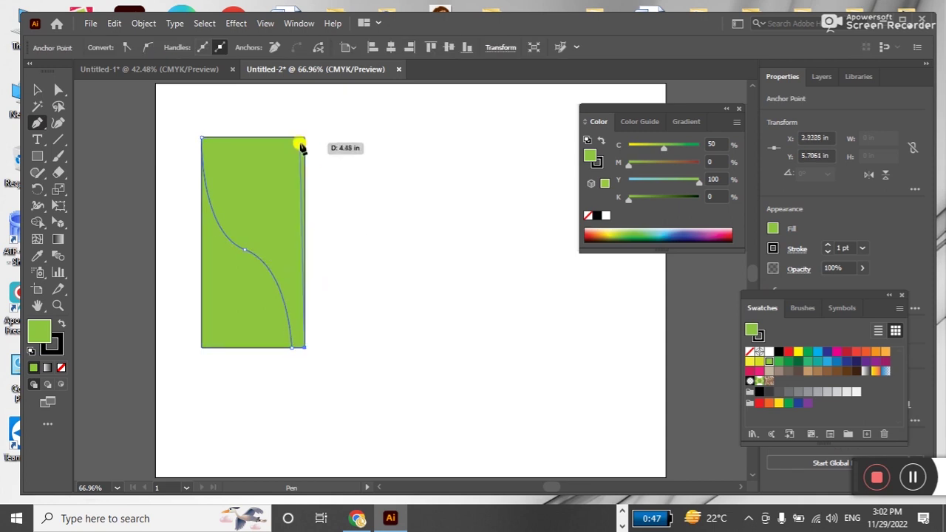
click(304, 137)
click(204, 138)
Fill the curved shape green and set both shapes' stroke to none
click(34, 87)
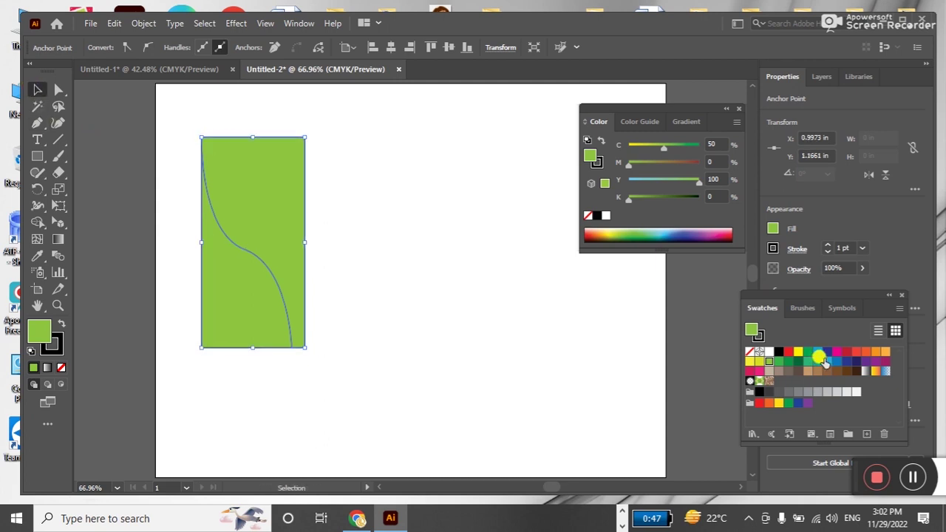
click(777, 362)
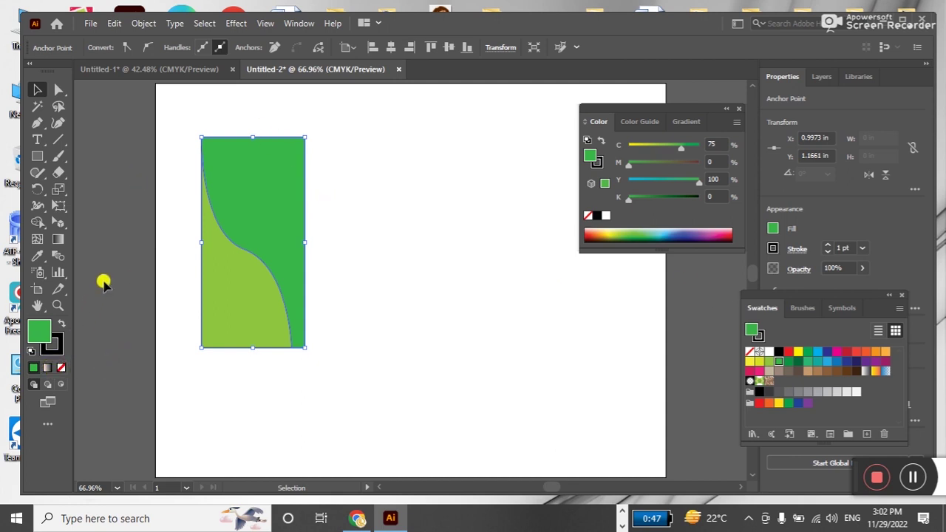
click(173, 301)
click(270, 217)
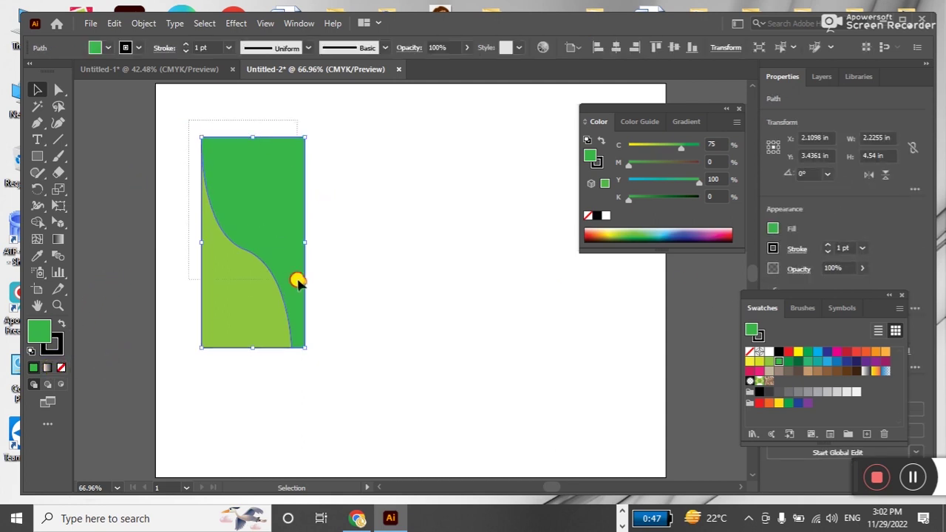
drag(186, 120, 345, 374)
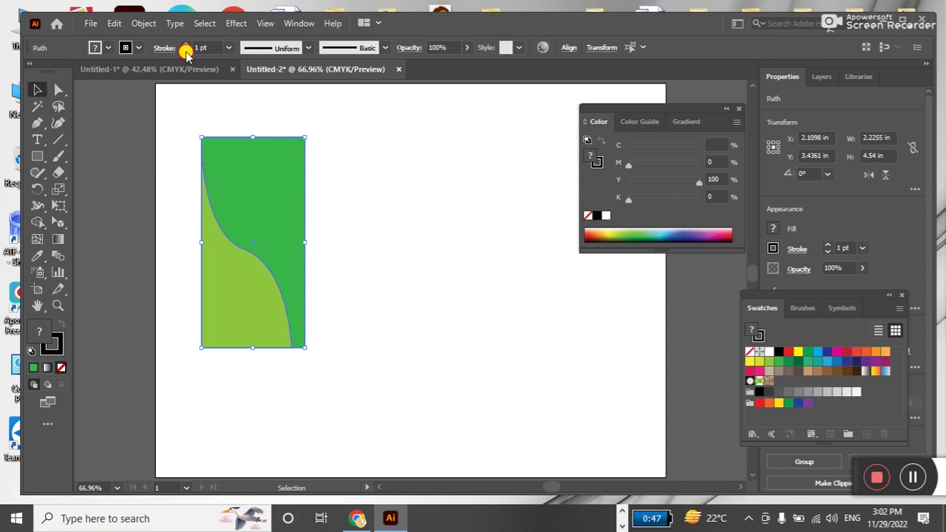
click(186, 51)
click(343, 171)
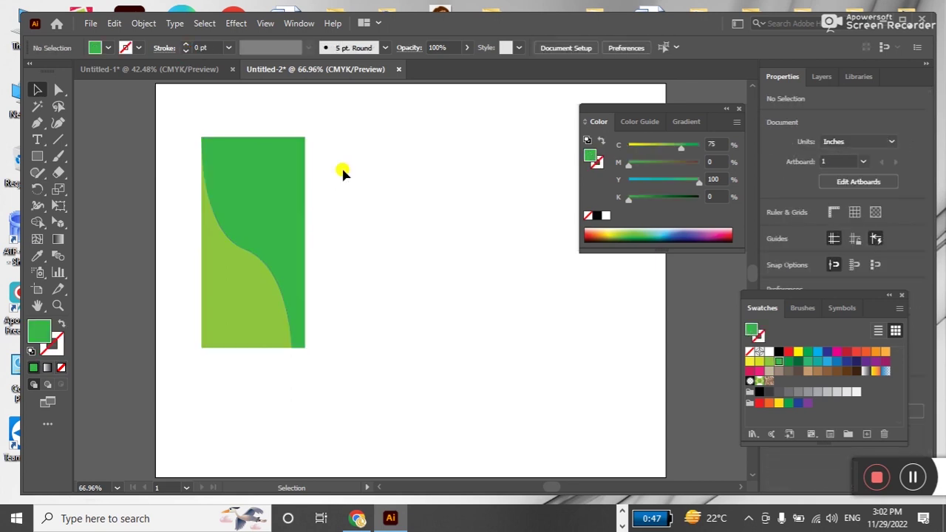
Recolour the curved shape a medium green
click(264, 217)
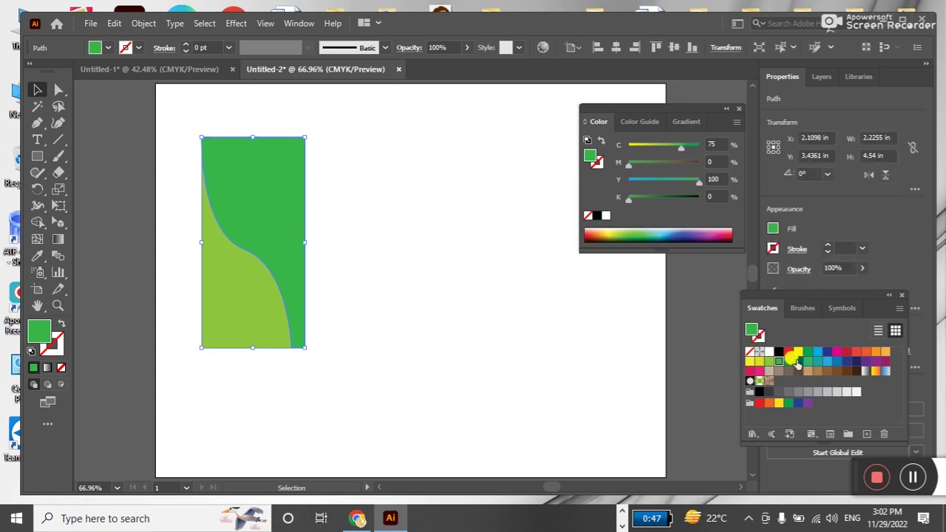
click(797, 361)
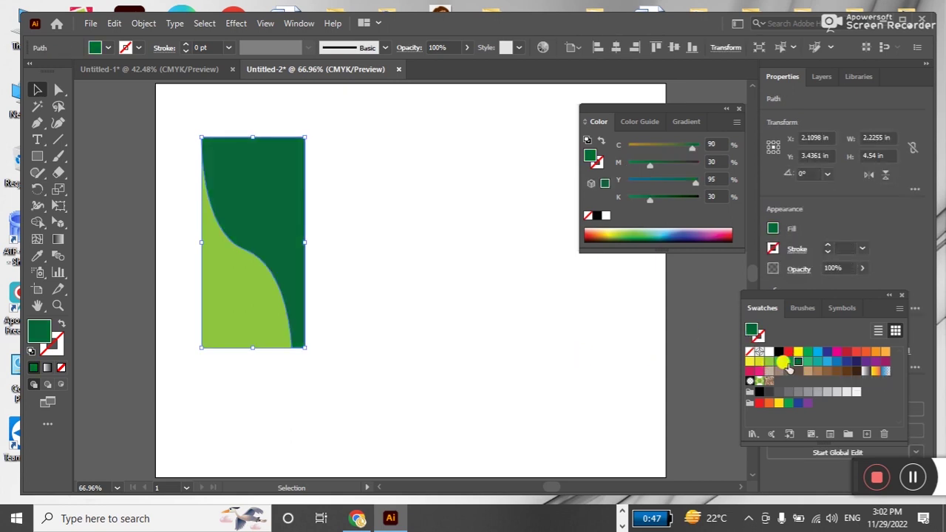
click(789, 362)
click(488, 354)
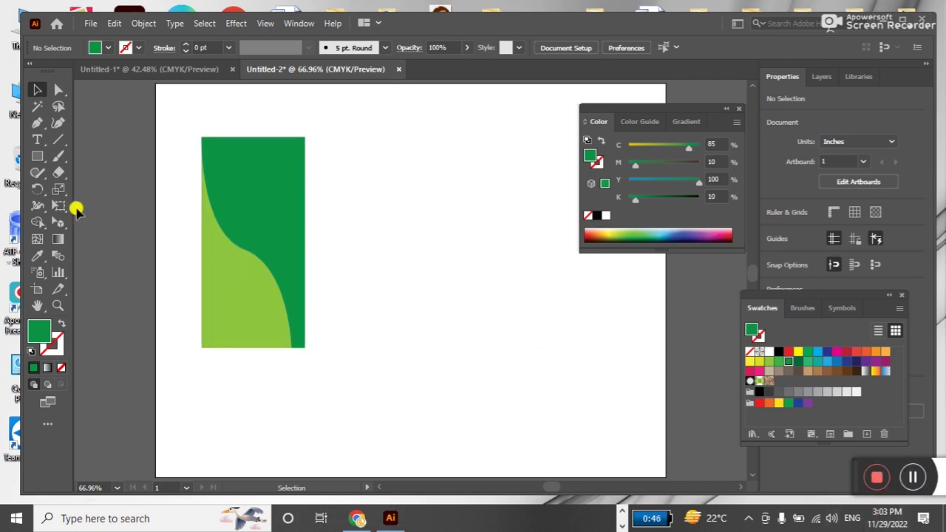
click(38, 141)
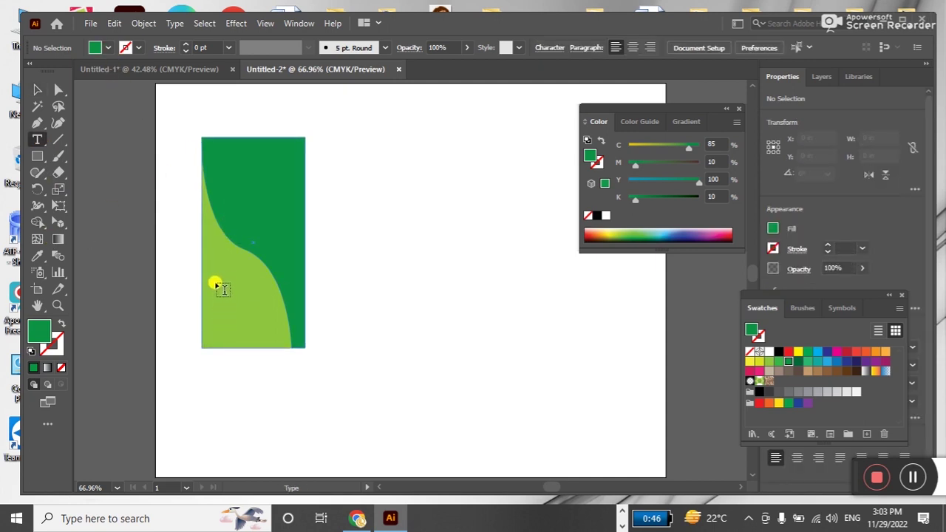
Start a text object on the panel, dock the Swatches panel, and set font size to 30 pt
click(214, 279)
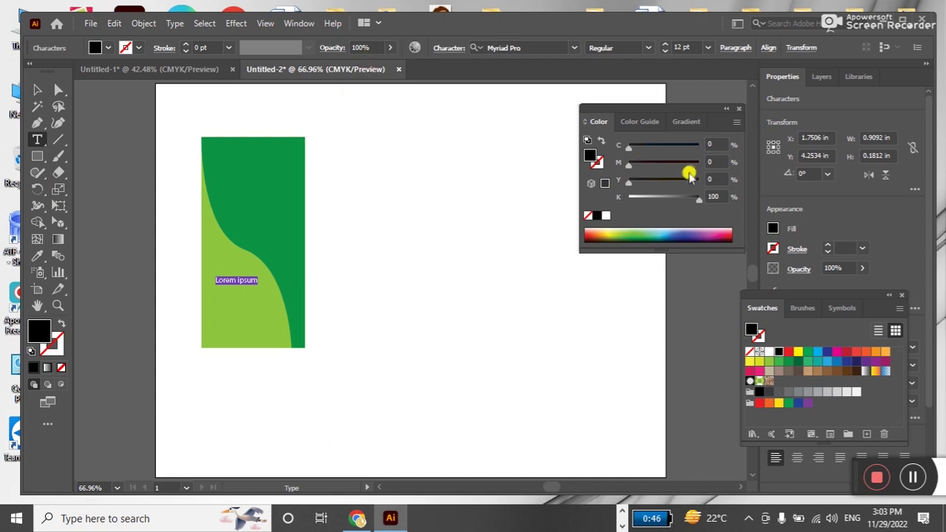
mouse_move(855, 296)
mouse_down()
mouse_move(795, 311)
mouse_move(721, 194)
mouse_up()
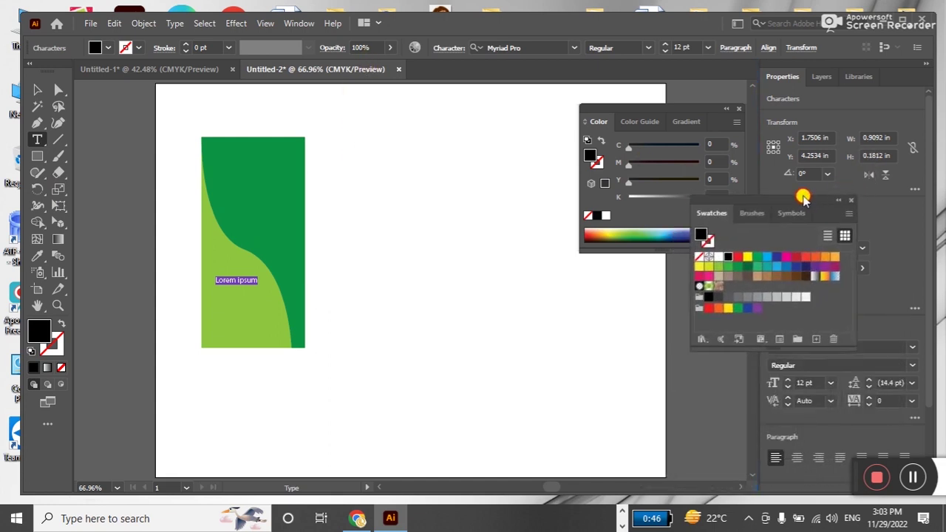
drag(721, 194, 675, 253)
click(813, 381)
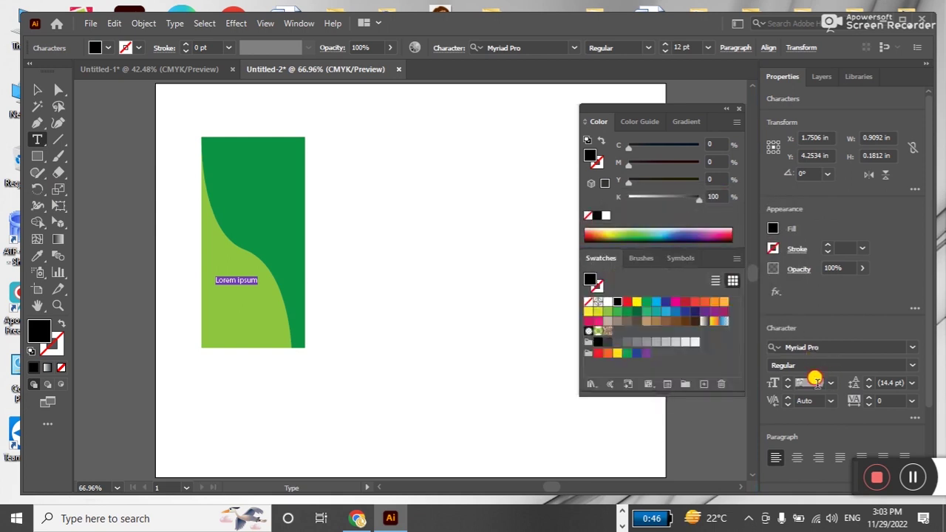
click(800, 382)
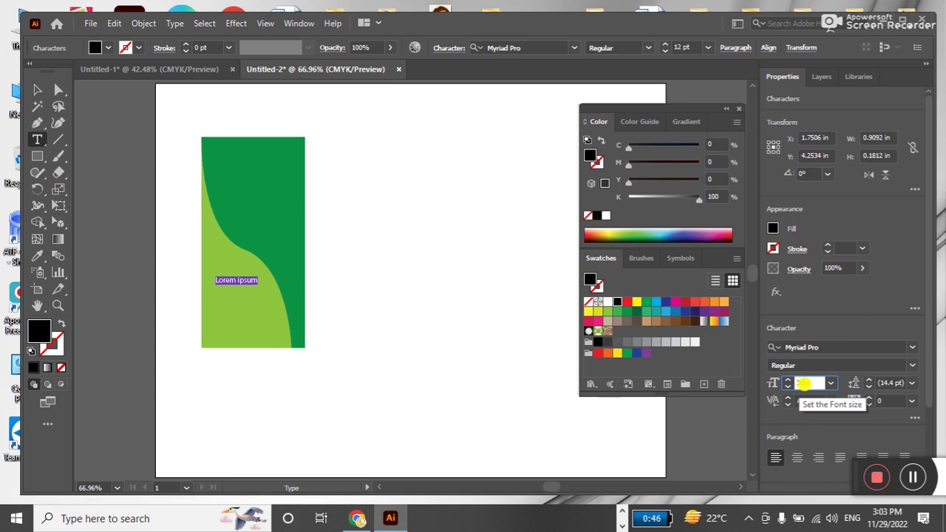
text(30)
key(Return)
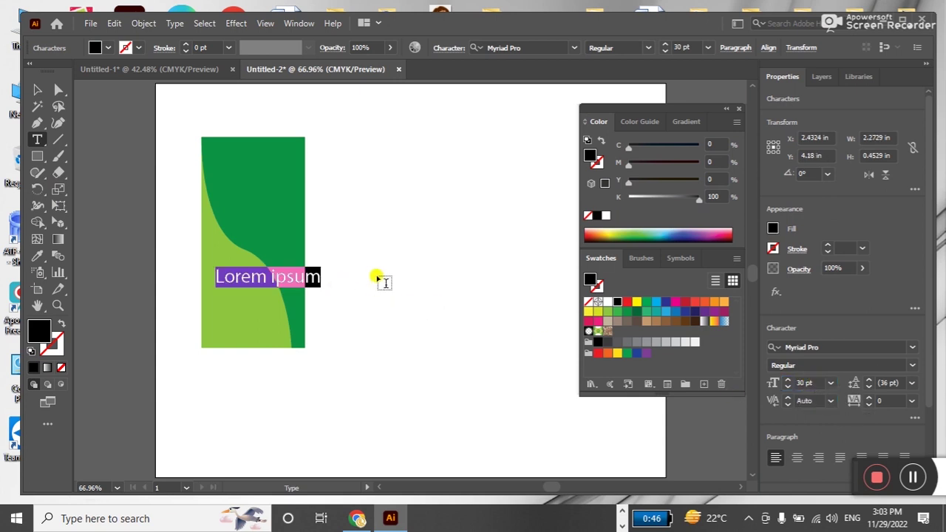
Type 'Cough Syrup', shrink it, move it to the panel top and make it white
text(Cough Syrup)
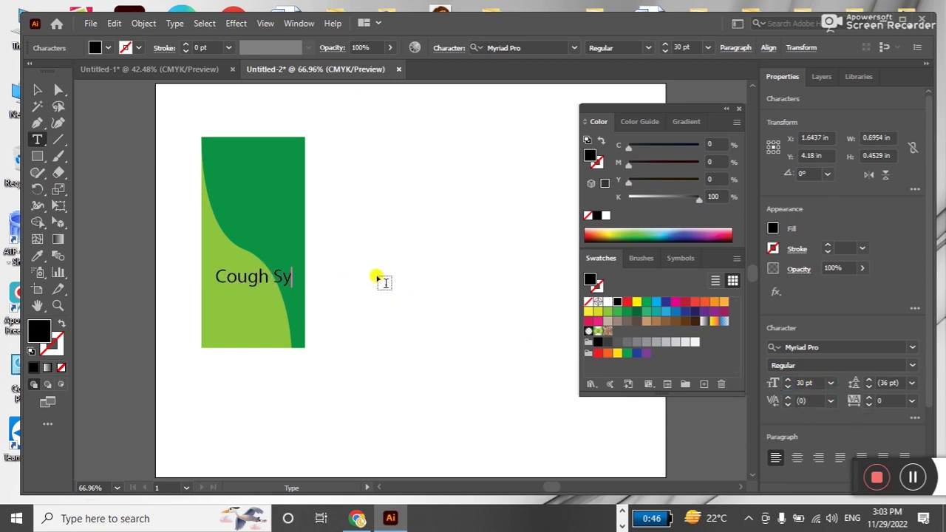
click(37, 89)
mouse_move(316, 283)
mouse_down()
mouse_move(295, 281)
mouse_move(261, 300)
mouse_up()
drag(256, 320, 264, 168)
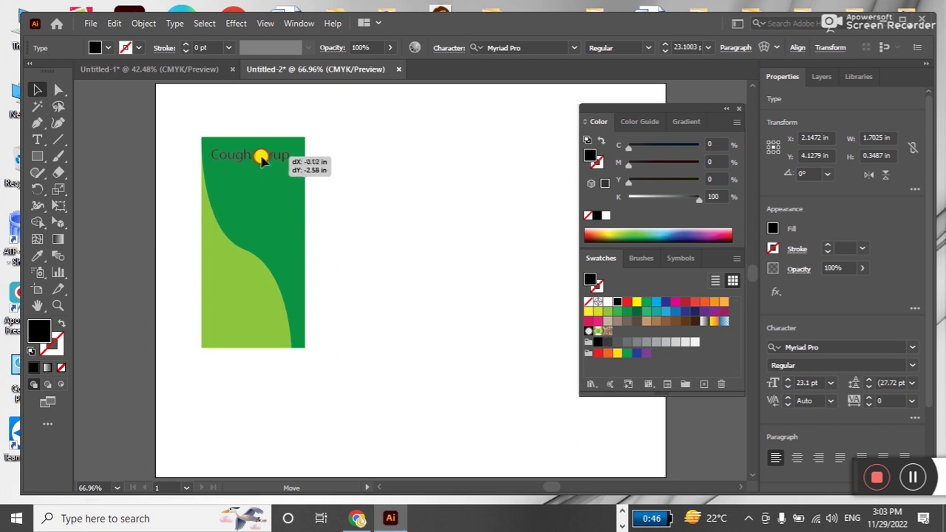
drag(264, 168, 261, 157)
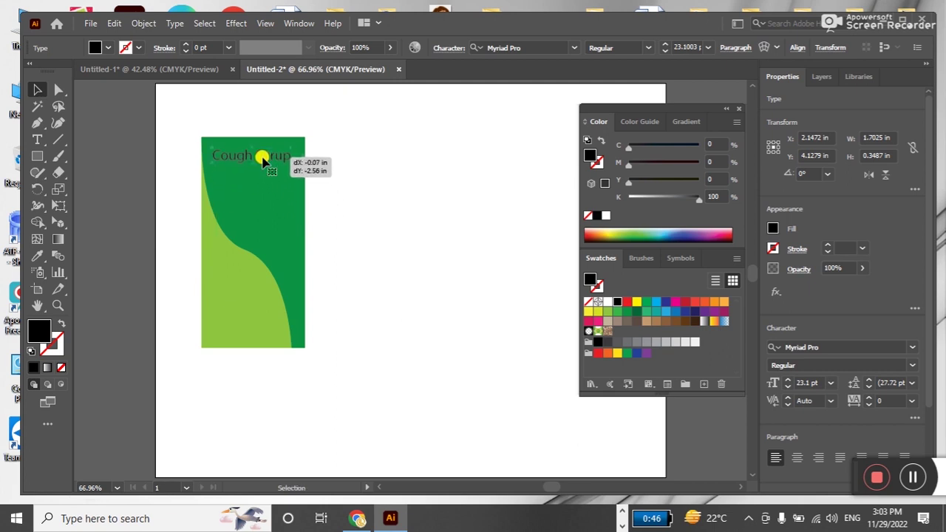
click(608, 302)
click(420, 234)
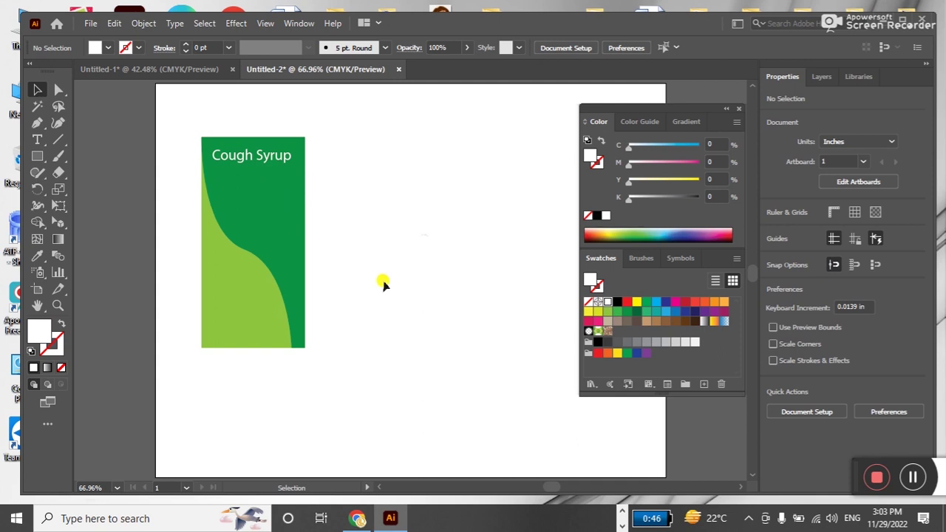
click(37, 139)
click(244, 186)
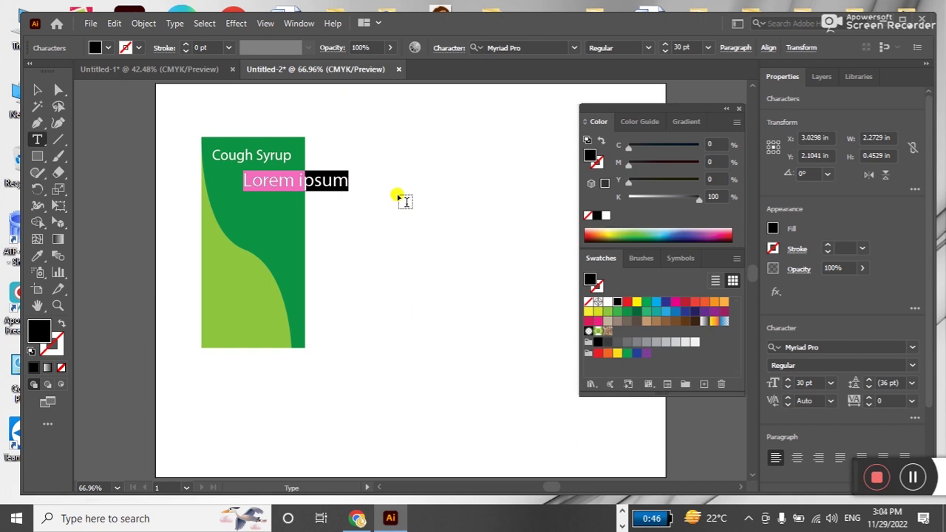
Make the '12 ml' line white and nudge it under the Cough Syrup title
text(6)
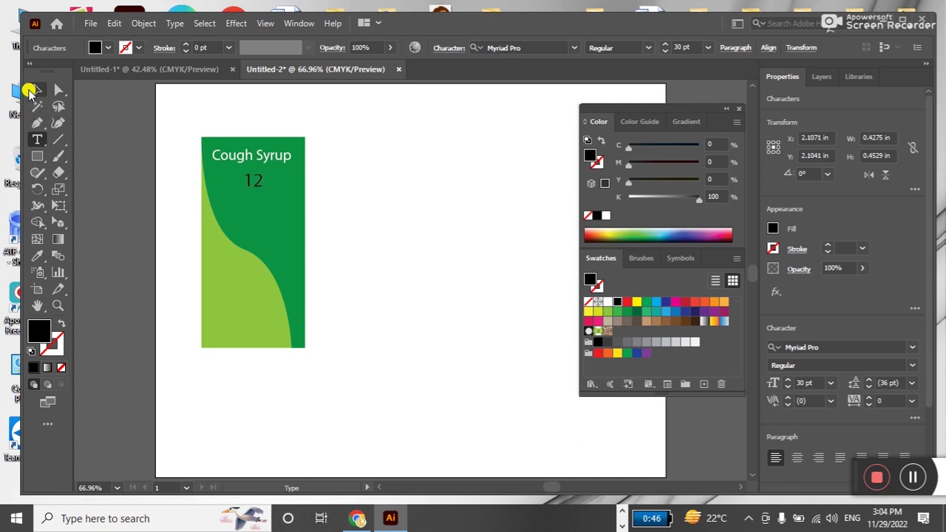
text(ml)
click(37, 89)
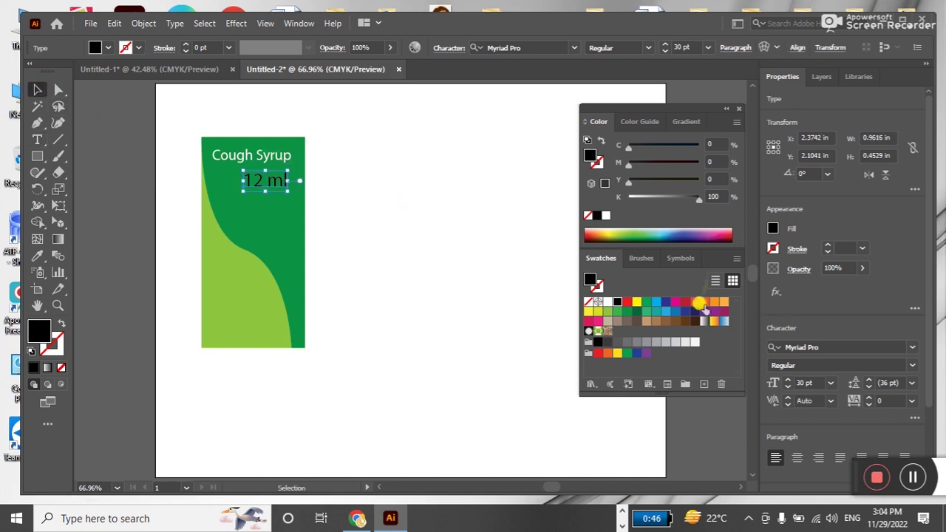
click(607, 301)
mouse_move(270, 181)
mouse_down()
mouse_move(260, 174)
mouse_move(281, 177)
mouse_up()
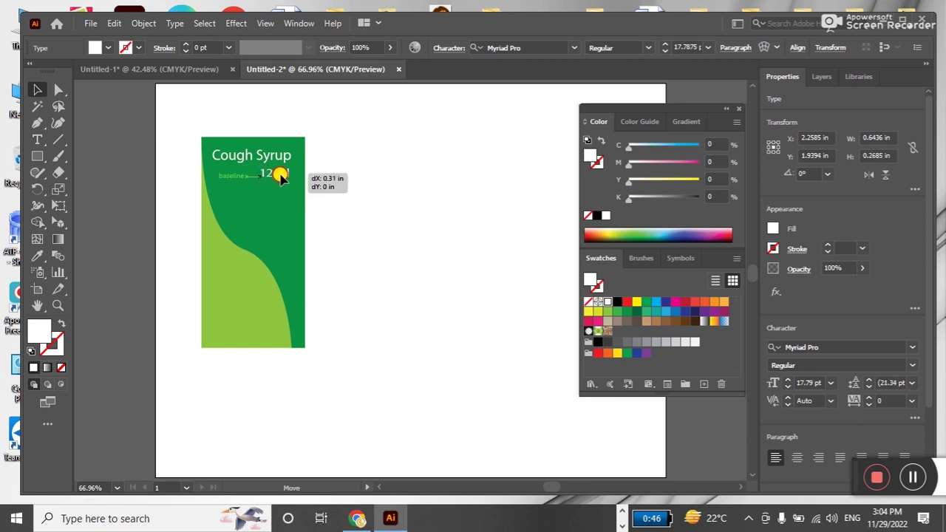
click(337, 175)
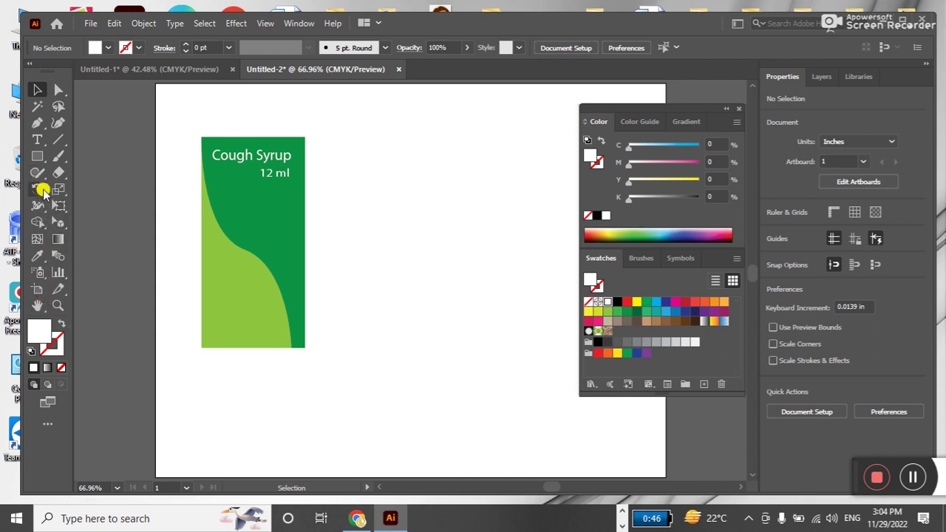
Draw a white star at lower left and Alt-drag two smaller copies higher up
click(38, 155)
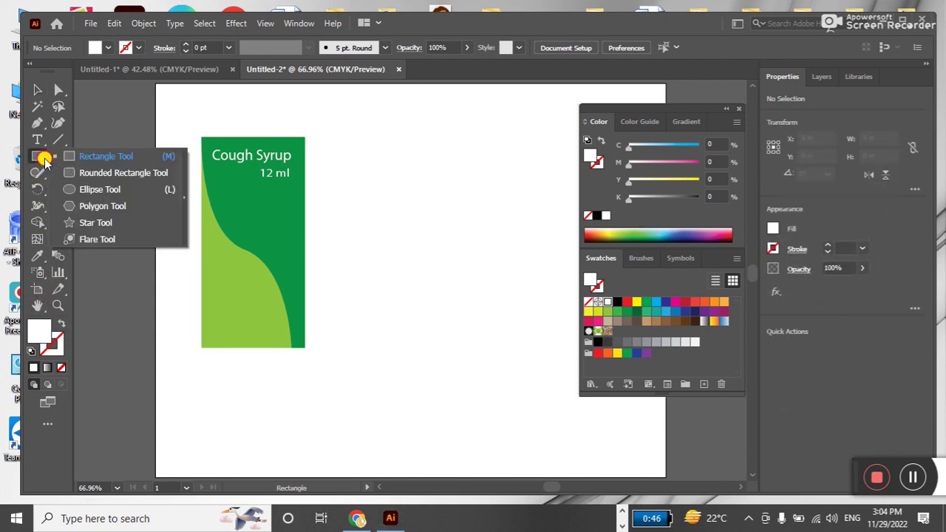
click(96, 222)
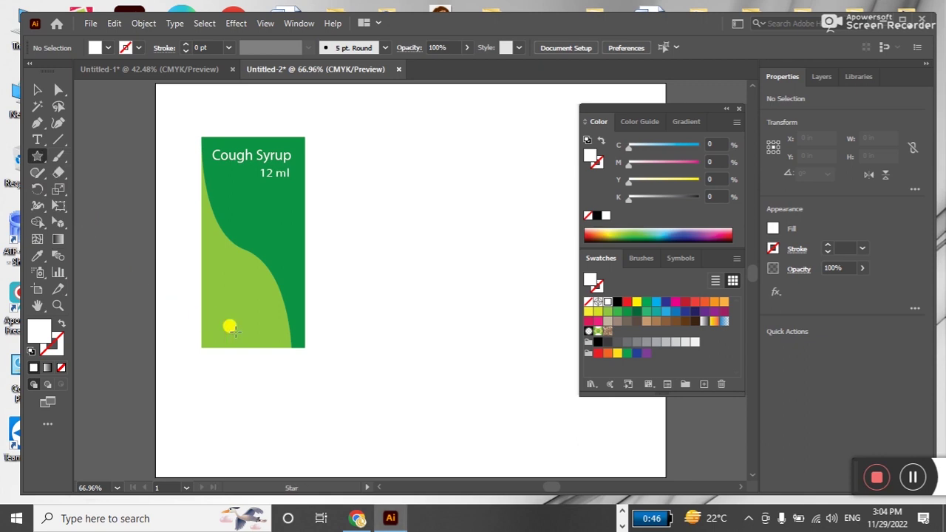
drag(231, 296, 251, 309)
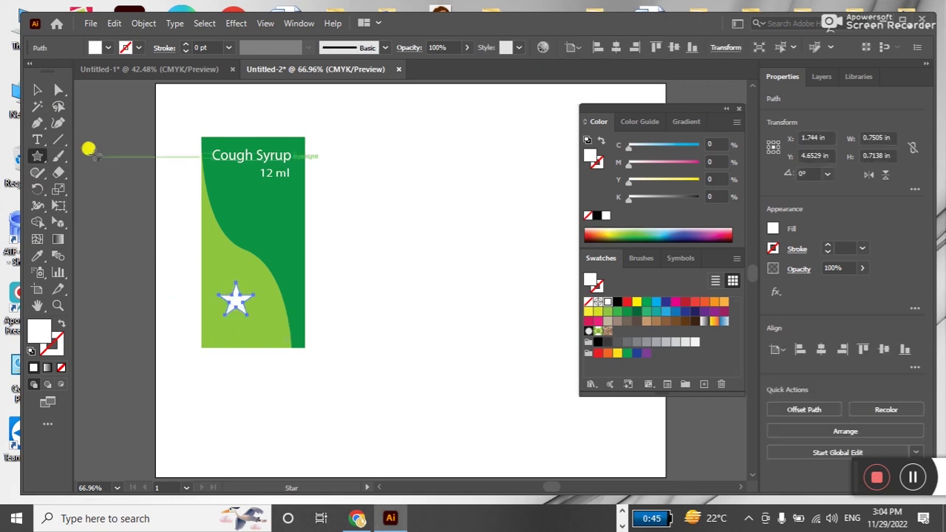
click(37, 89)
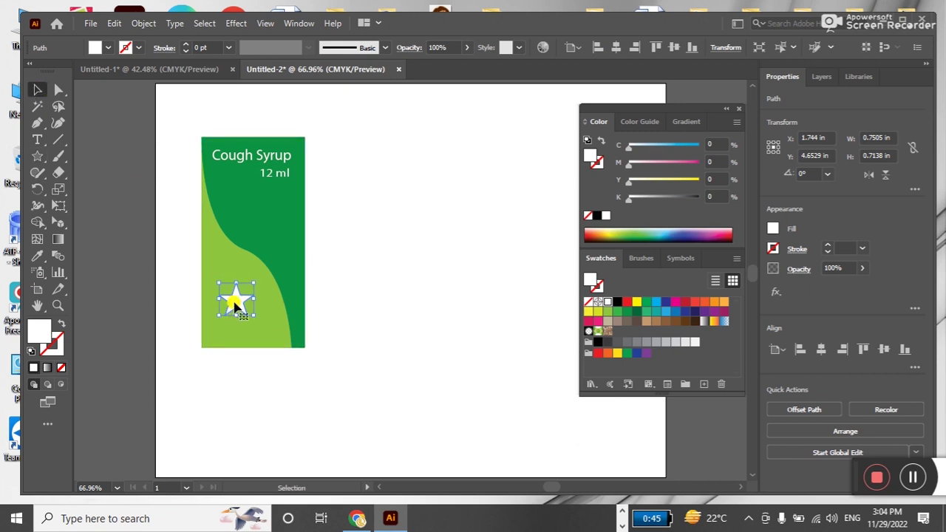
drag(235, 303, 290, 260)
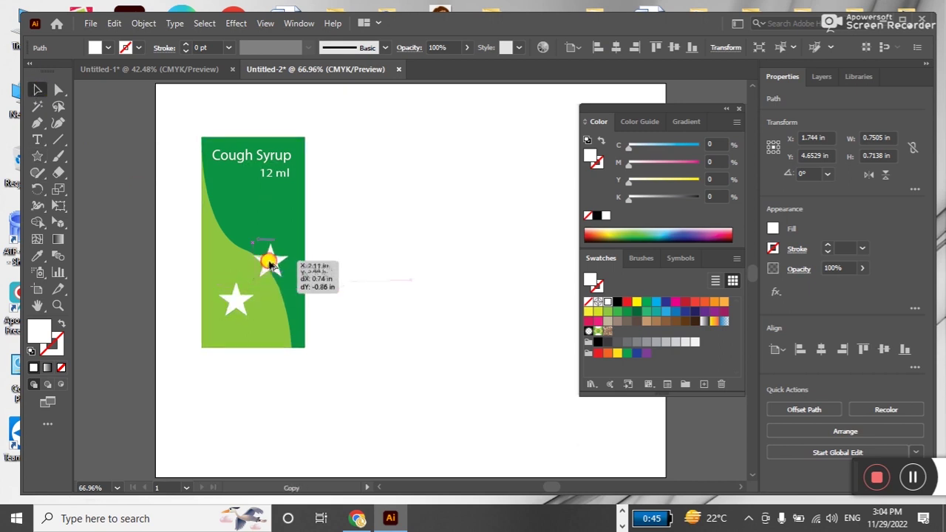
drag(291, 260, 220, 201)
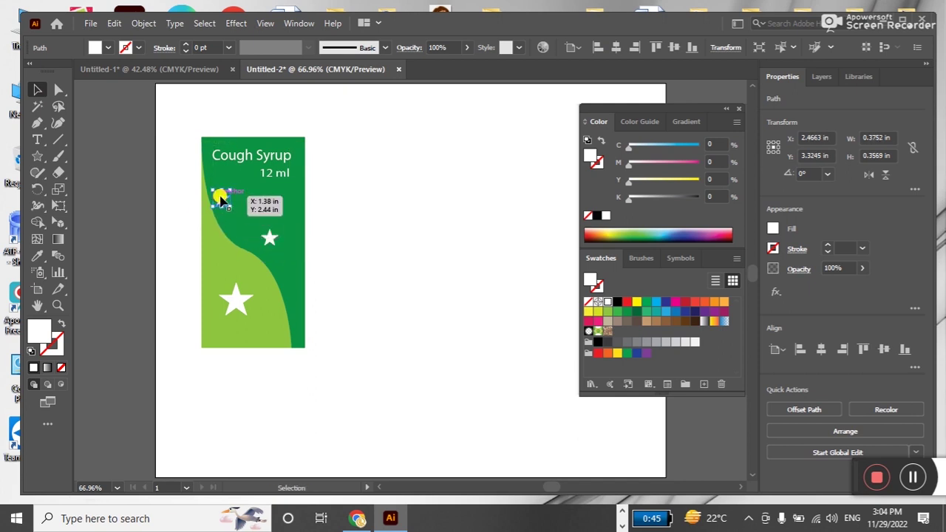
drag(220, 201, 222, 198)
click(191, 258)
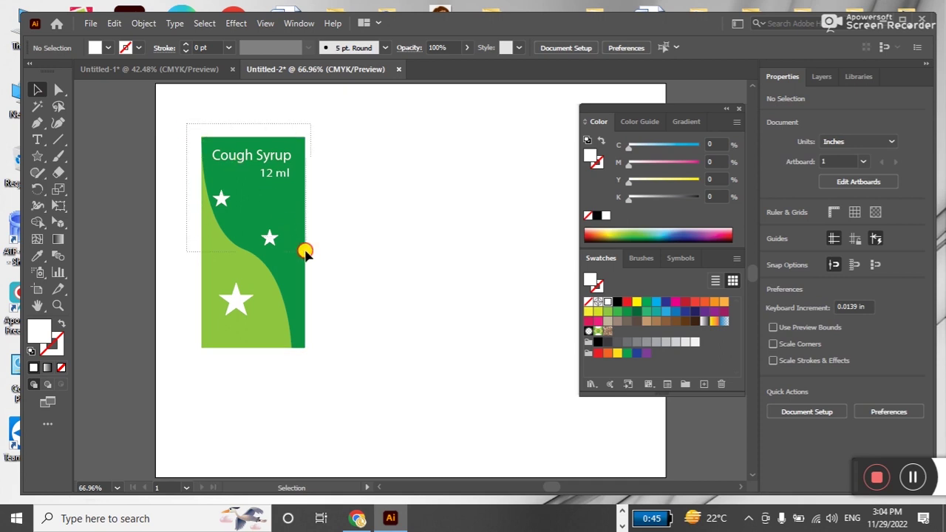
drag(305, 251, 343, 376)
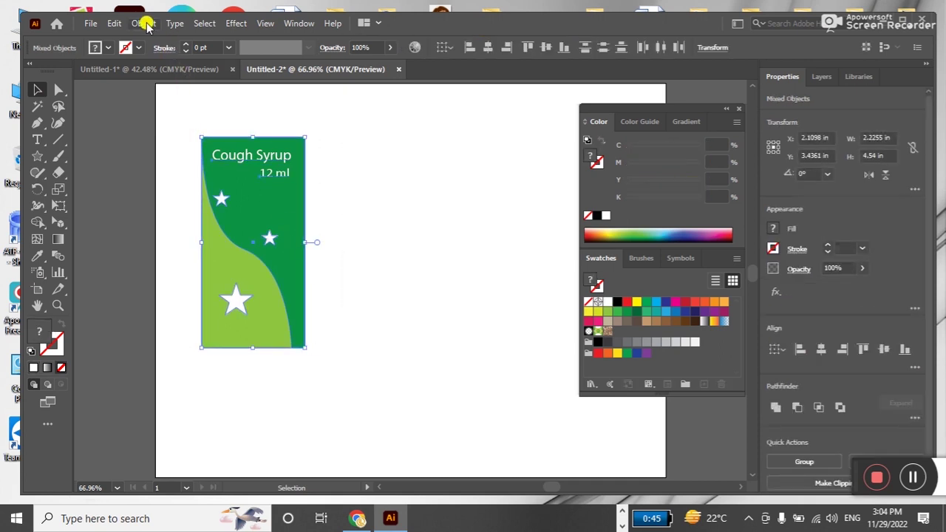
Alt-drag a copy of the label to the right and flip it horizontally
click(247, 194)
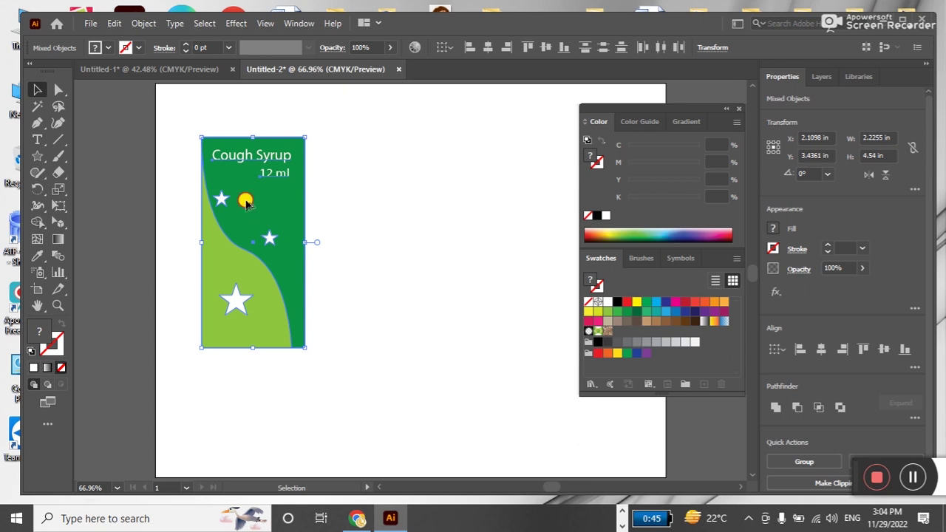
alt+drag(246, 201, 370, 201)
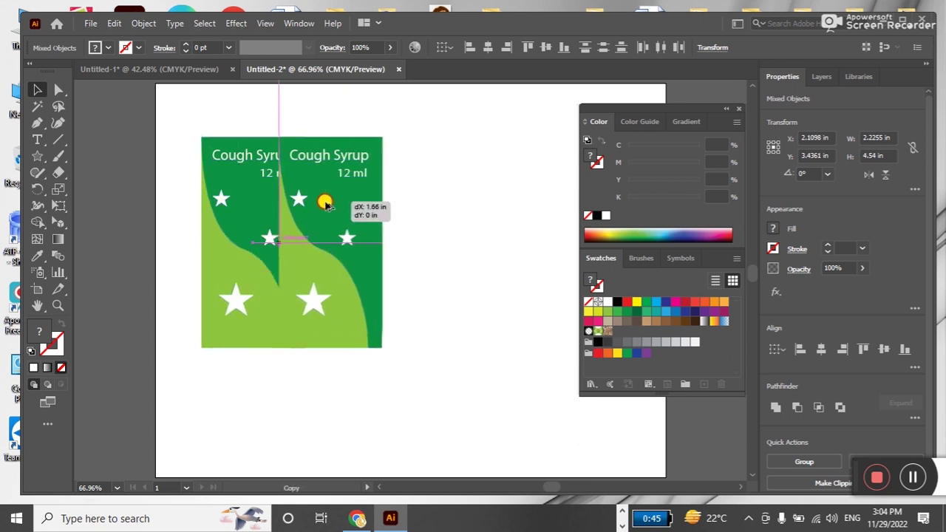
click(459, 196)
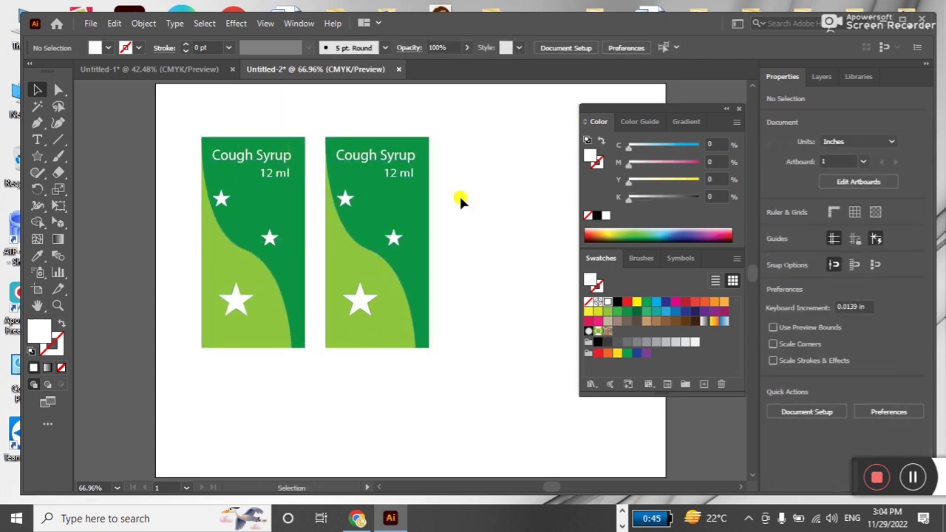
click(407, 219)
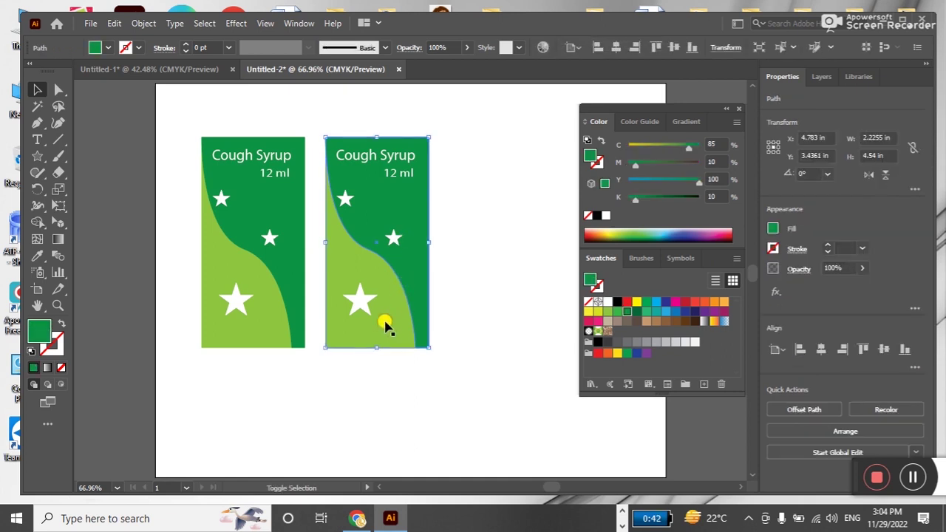
shift+click(385, 325)
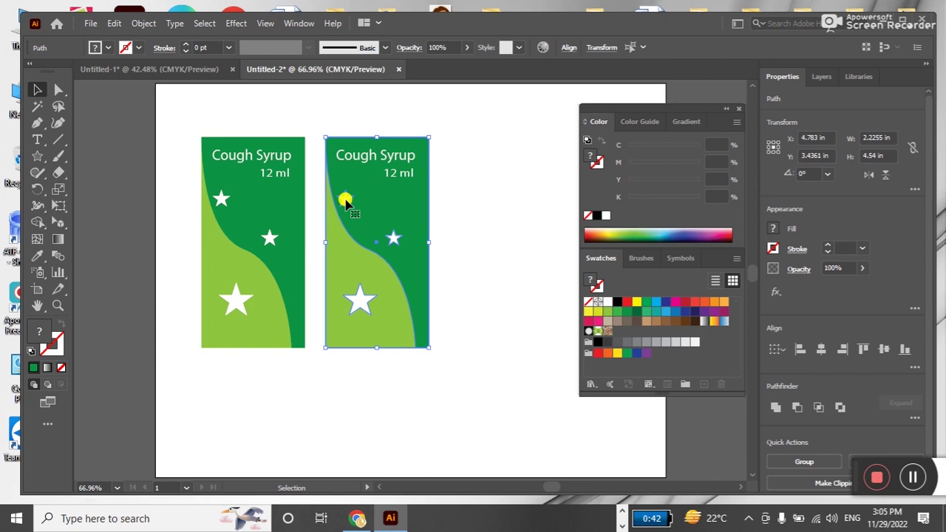
click(869, 175)
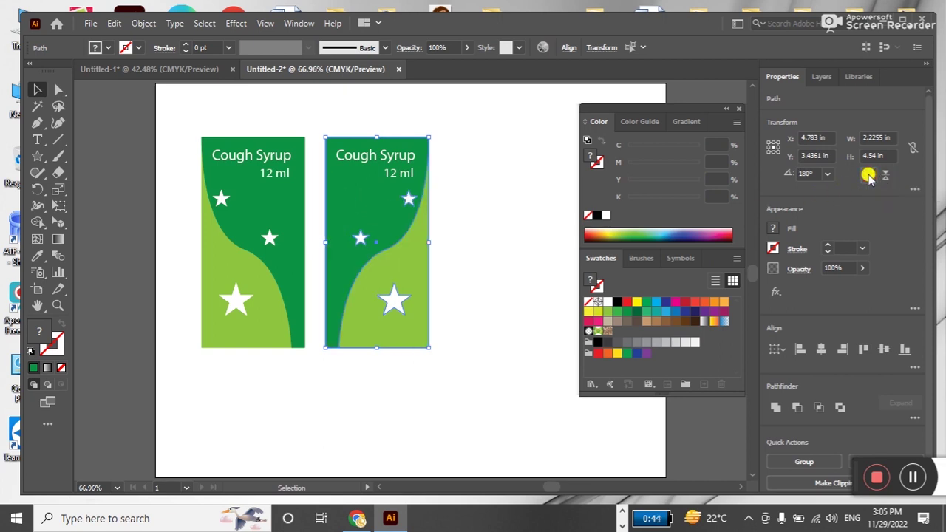
click(499, 194)
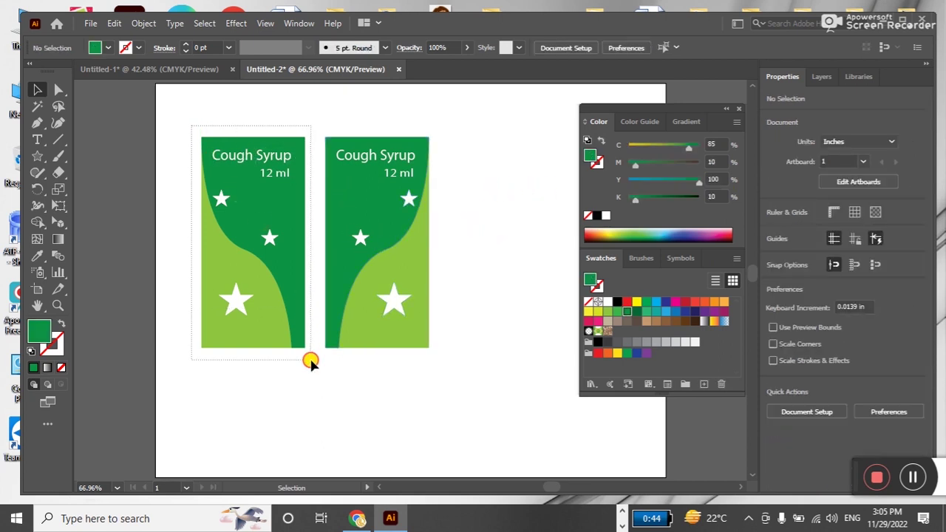
Group each label, line them up top-aligned side by side, and show the perspective grid
drag(211, 131, 308, 355)
click(144, 24)
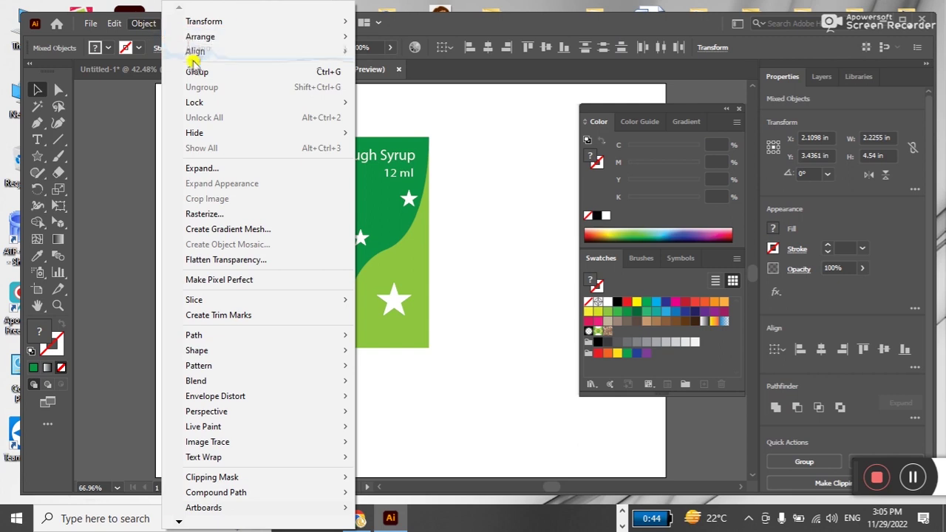
click(190, 72)
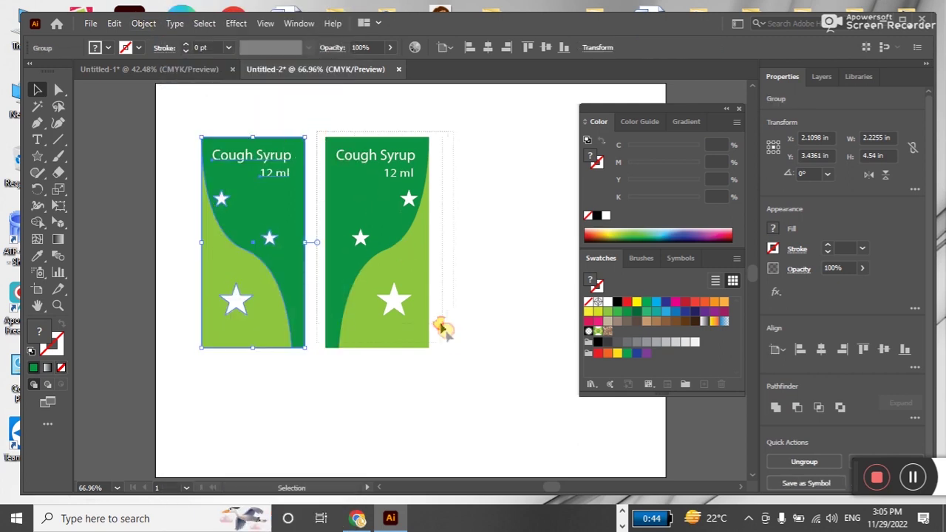
drag(345, 159, 460, 372)
click(144, 23)
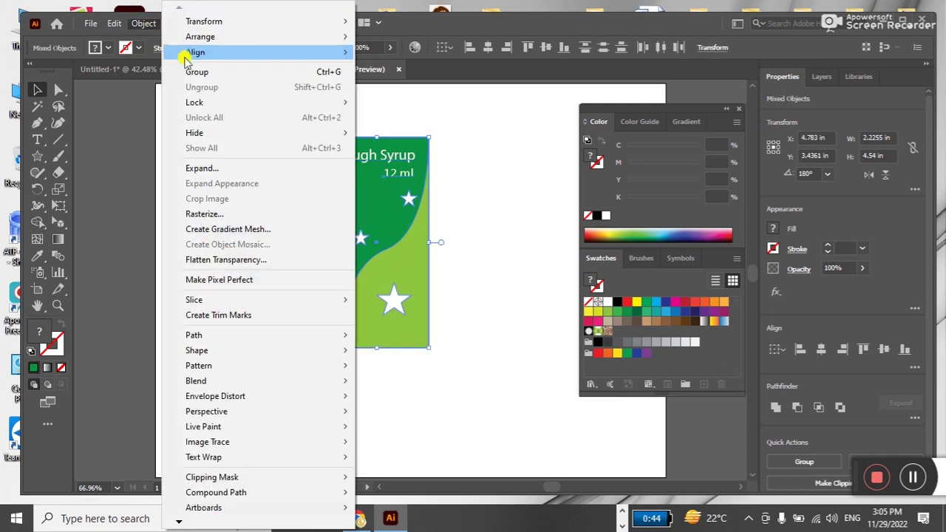
click(190, 70)
drag(278, 198, 247, 185)
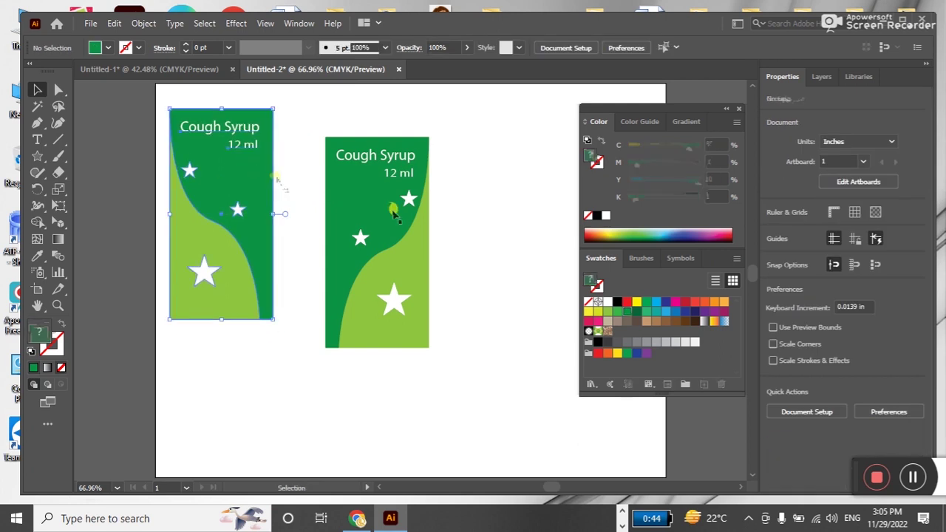
drag(388, 212, 345, 184)
click(466, 191)
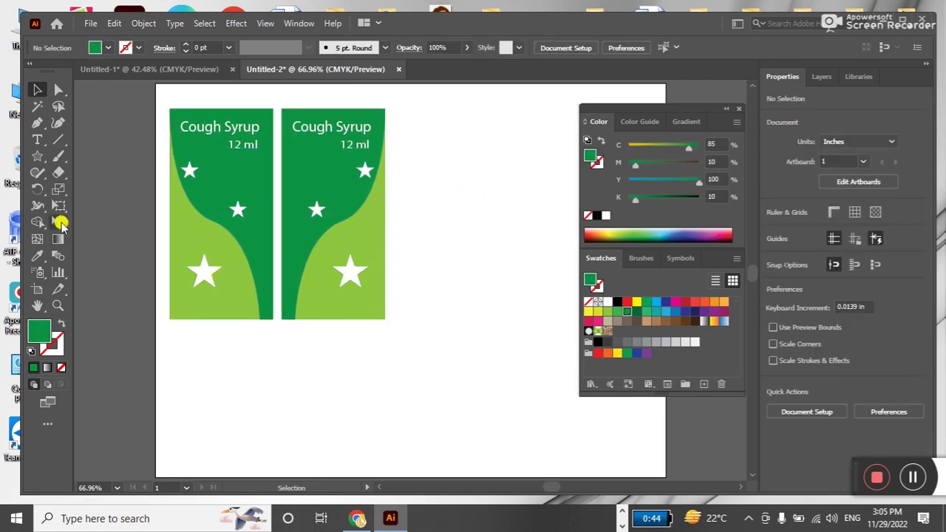
click(59, 221)
click(89, 222)
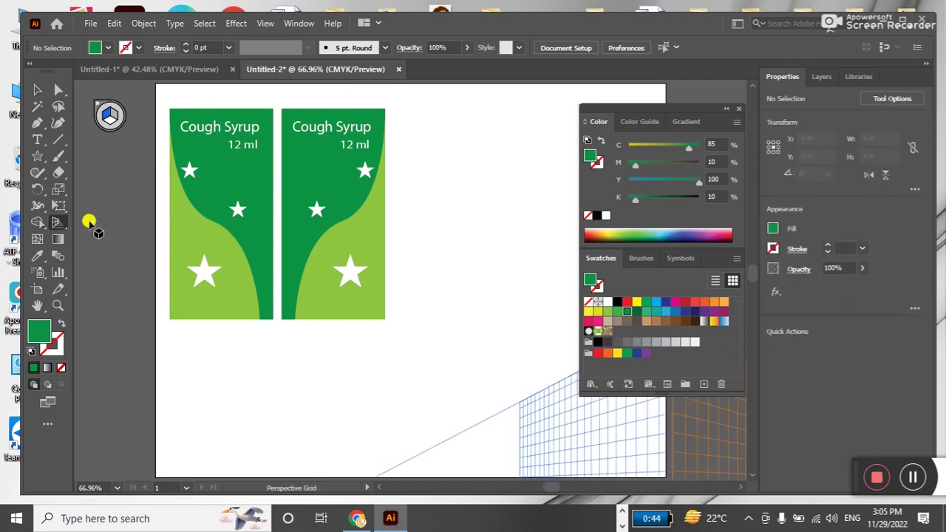
Zoom out and move the two label panels left, off the artboard
key(ctrl+minus)
key(ctrl+minus)
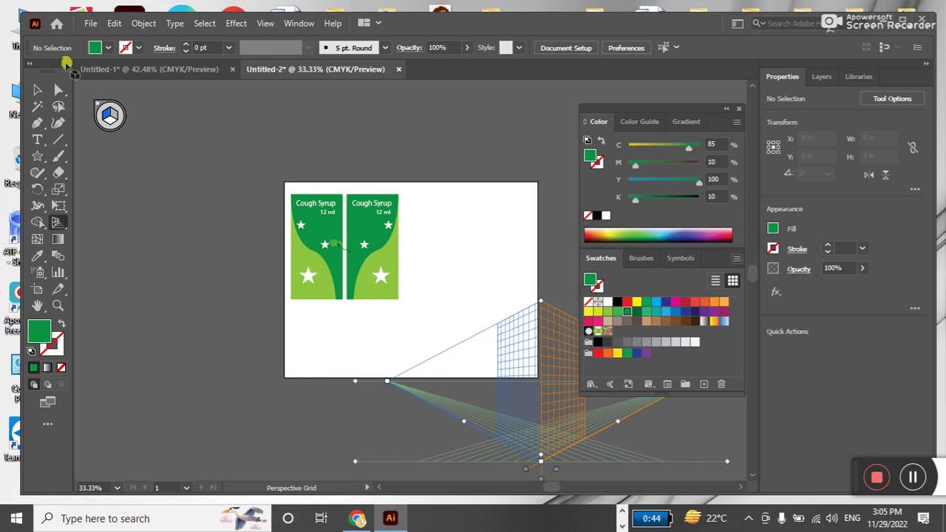
click(37, 89)
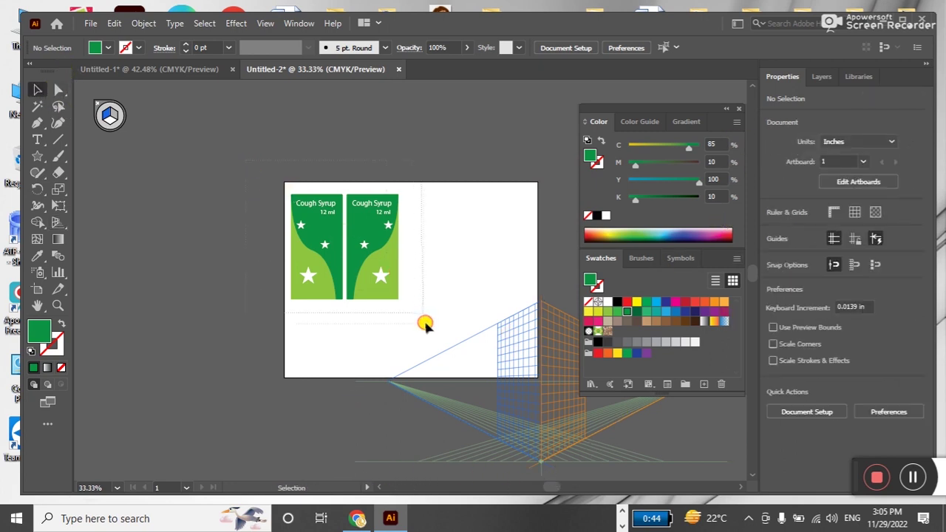
drag(340, 277, 195, 271)
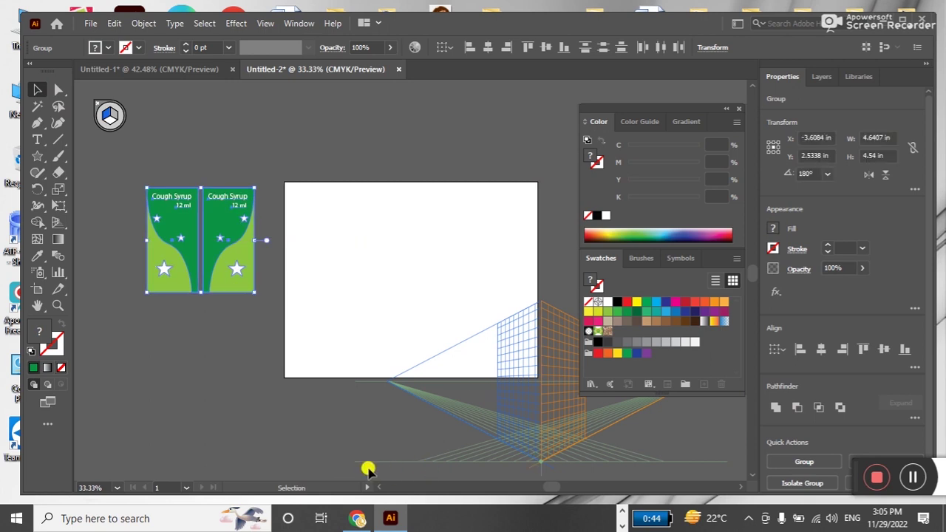
click(753, 476)
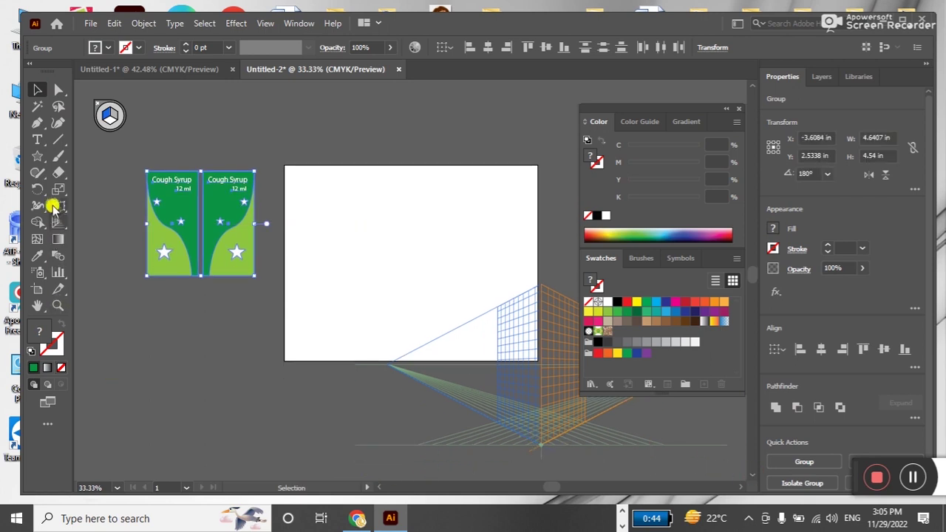
Drag the perspective grid up to centre it over the artboard, then select the left label
click(59, 226)
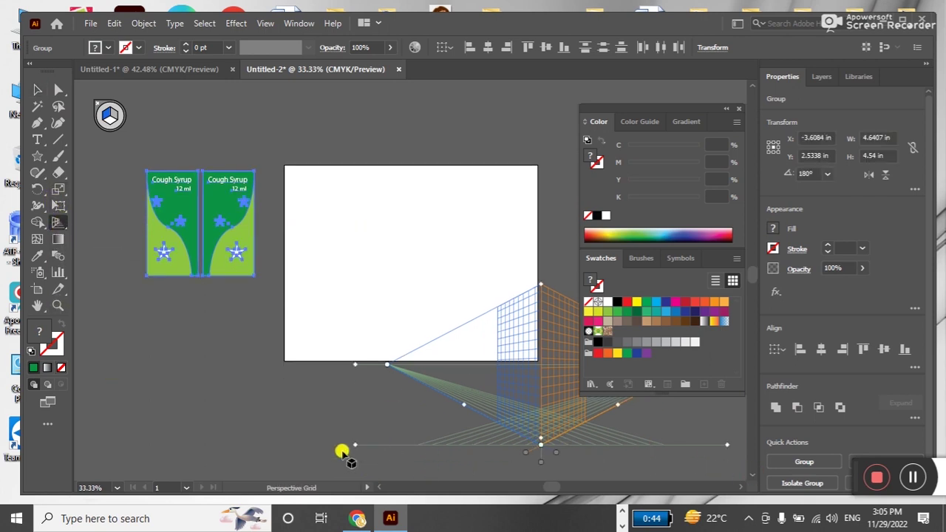
drag(355, 453, 233, 350)
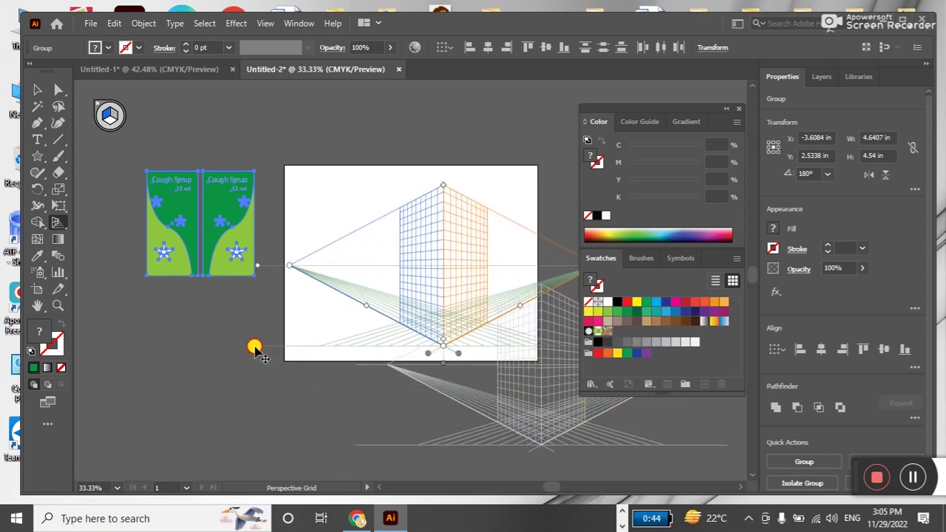
drag(233, 350, 231, 350)
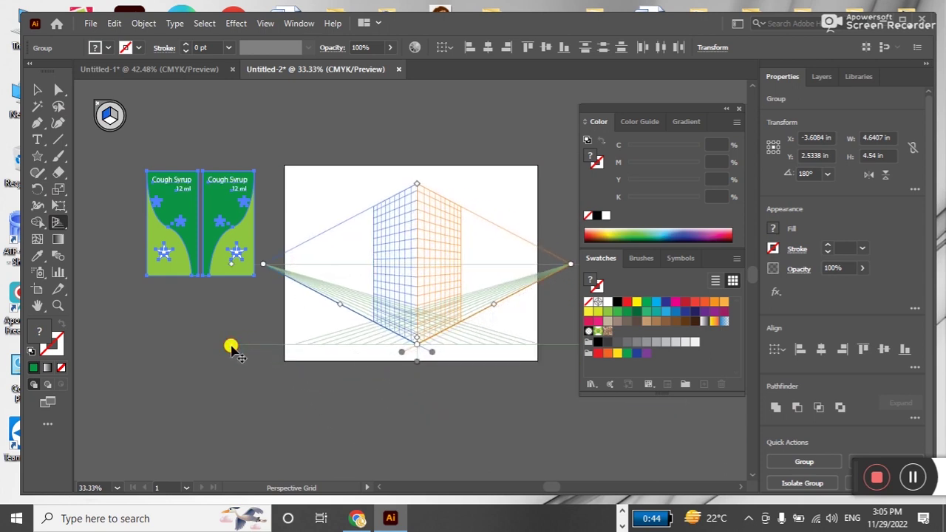
click(38, 90)
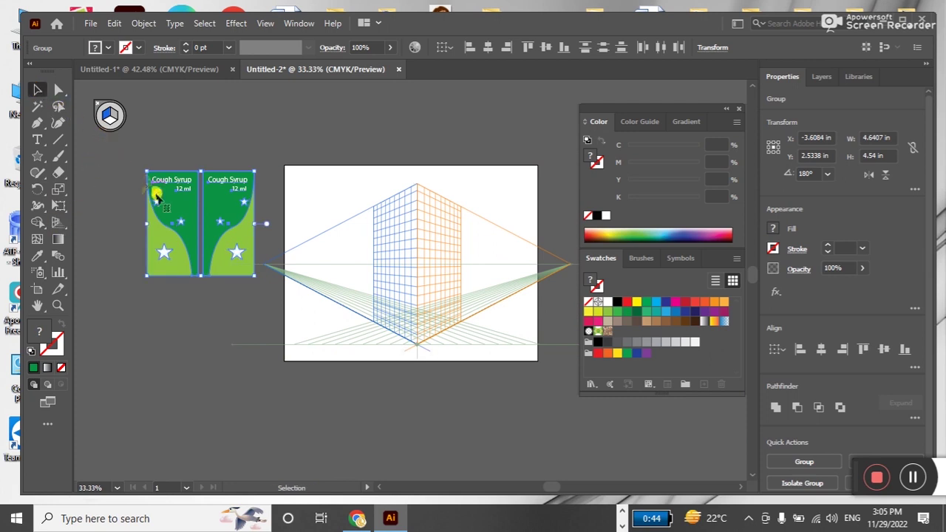
click(172, 303)
click(172, 254)
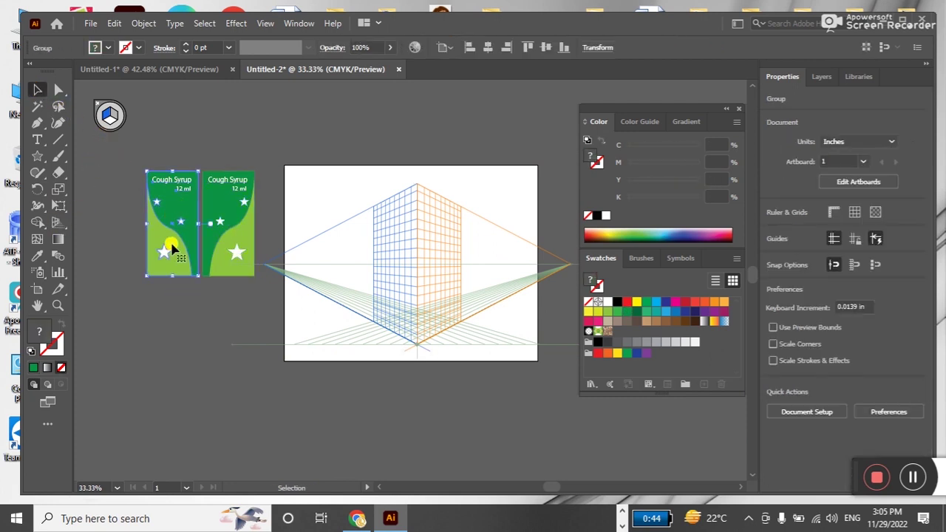
drag(59, 222, 128, 246)
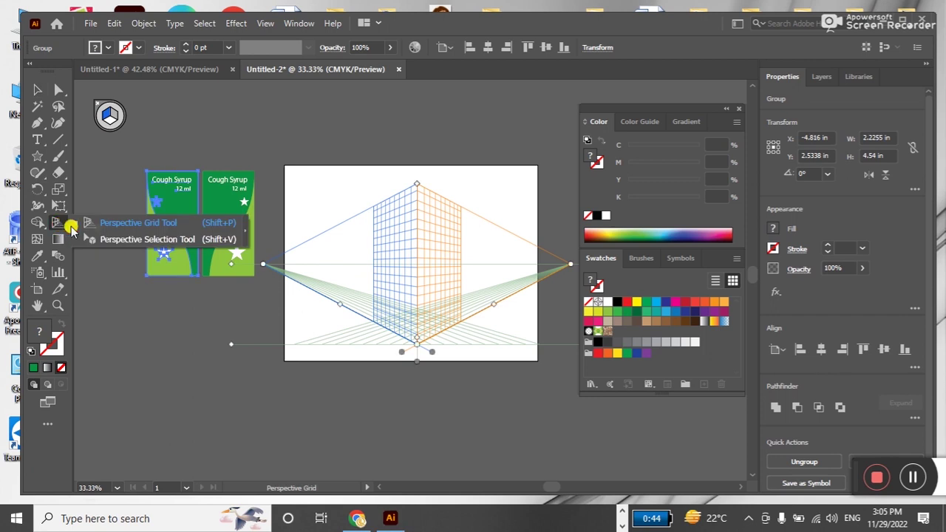
Place the first Cough Syrup panel on the left perspective plane
click(128, 241)
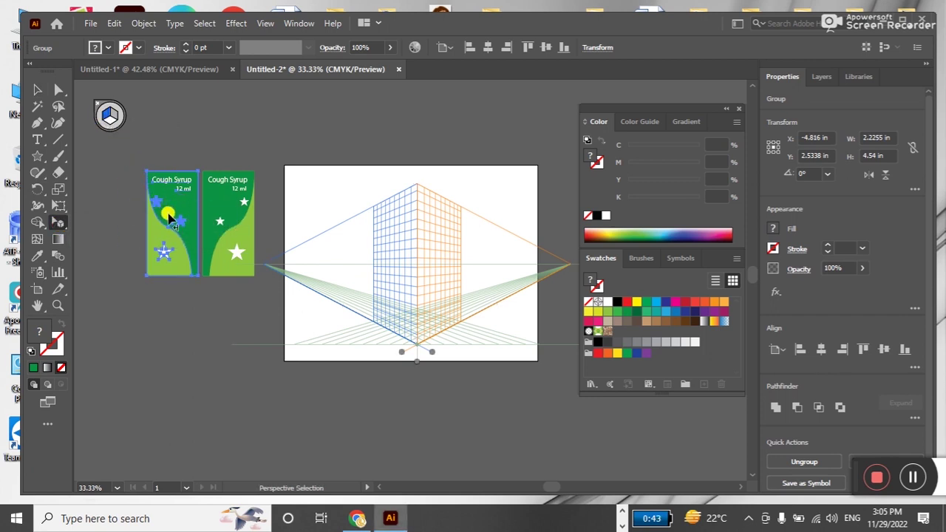
mouse_move(169, 217)
mouse_down()
mouse_move(377, 284)
mouse_move(398, 281)
mouse_up()
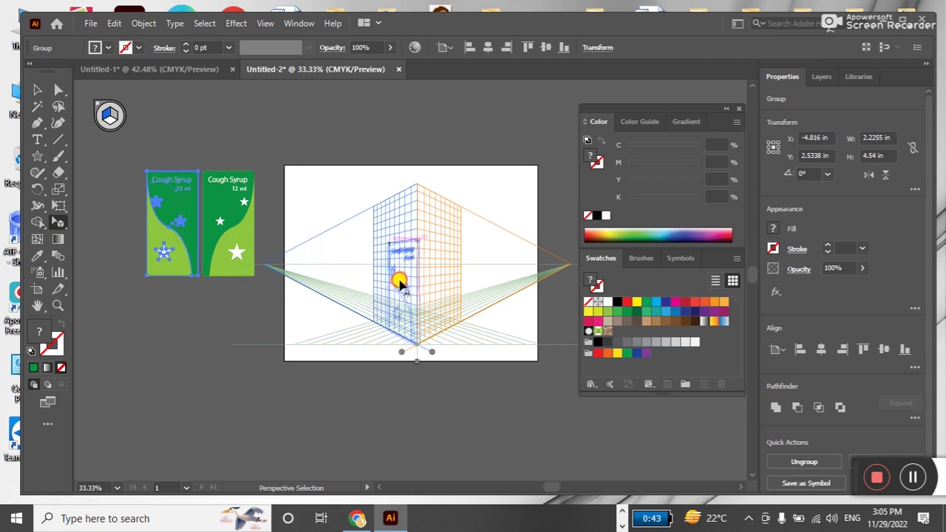
drag(398, 281, 399, 283)
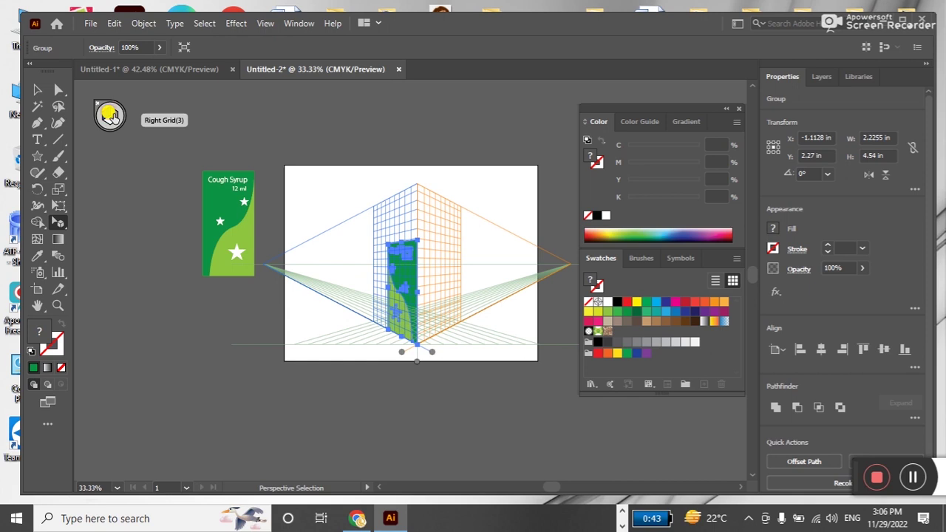
click(109, 114)
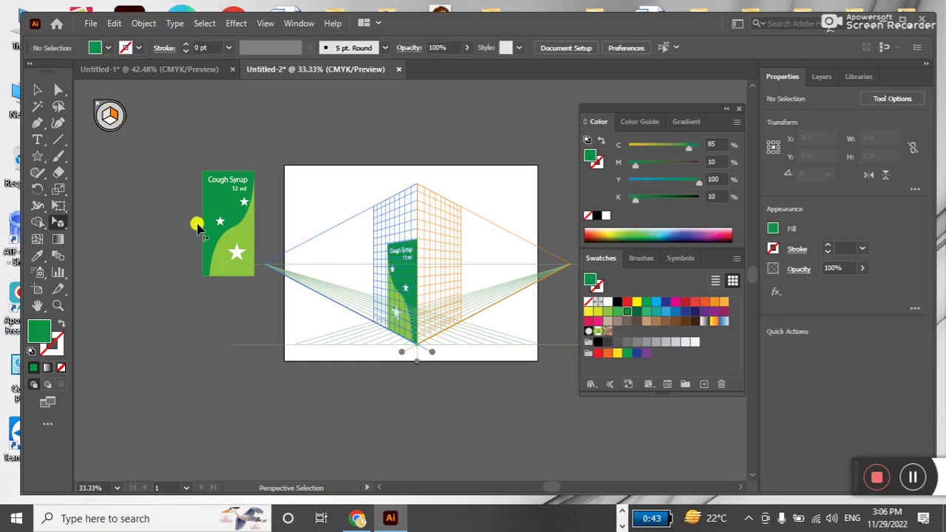
Place the second panel on the right plane, lined up with the first to form the corner
drag(227, 244, 433, 285)
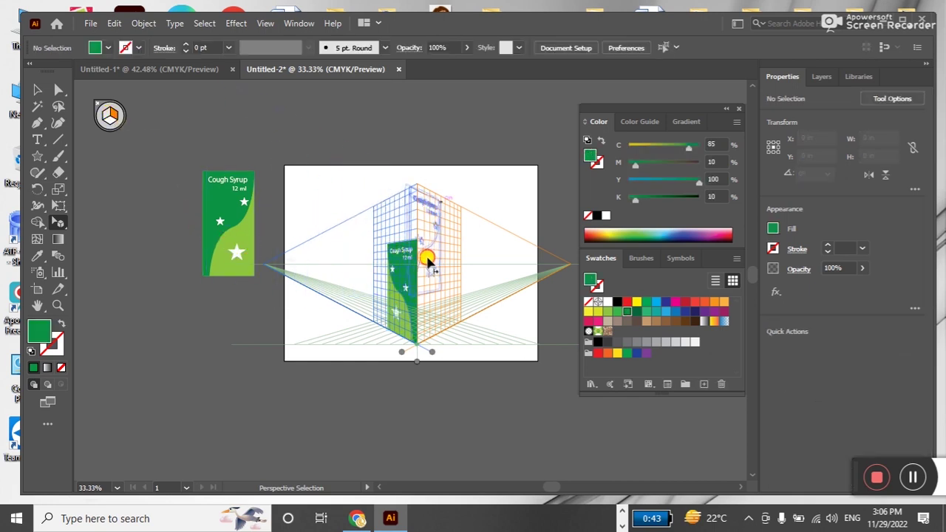
drag(433, 285, 433, 306)
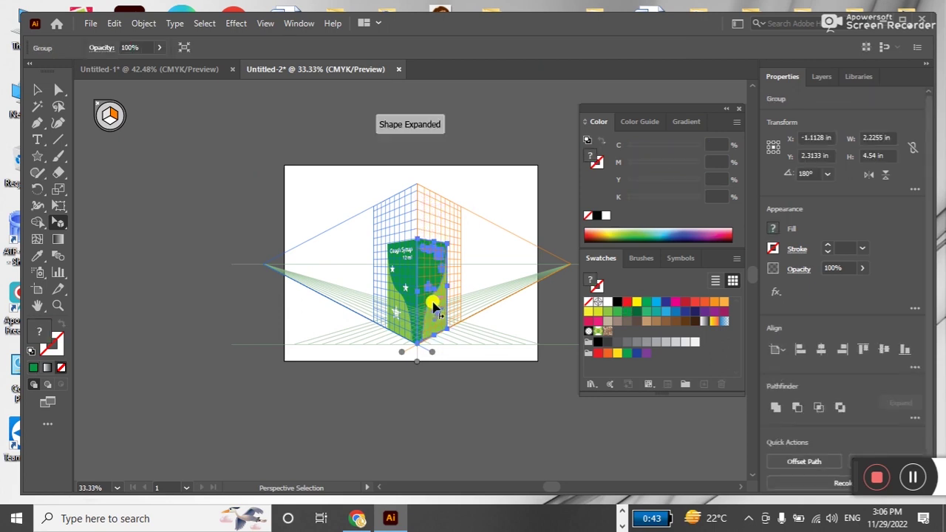
click(36, 90)
click(203, 254)
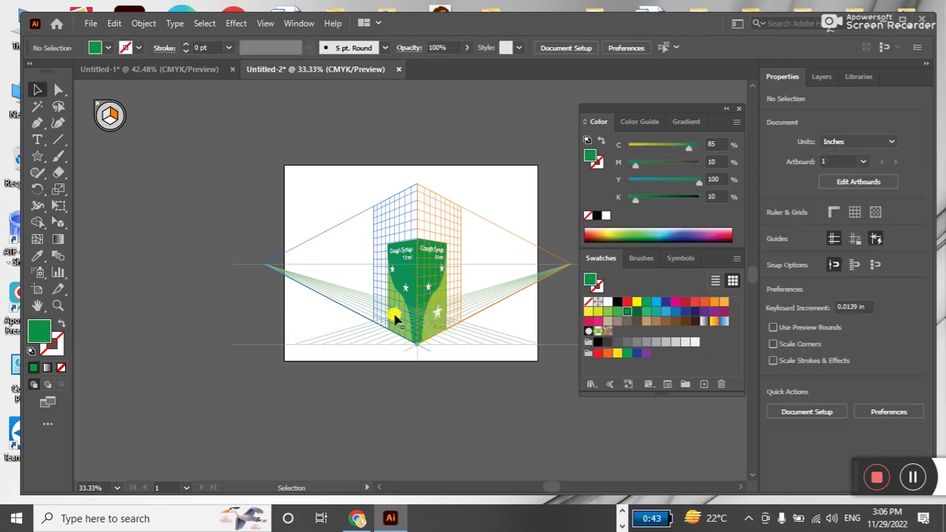
Zoom in closer on the carton artwork
key(z)
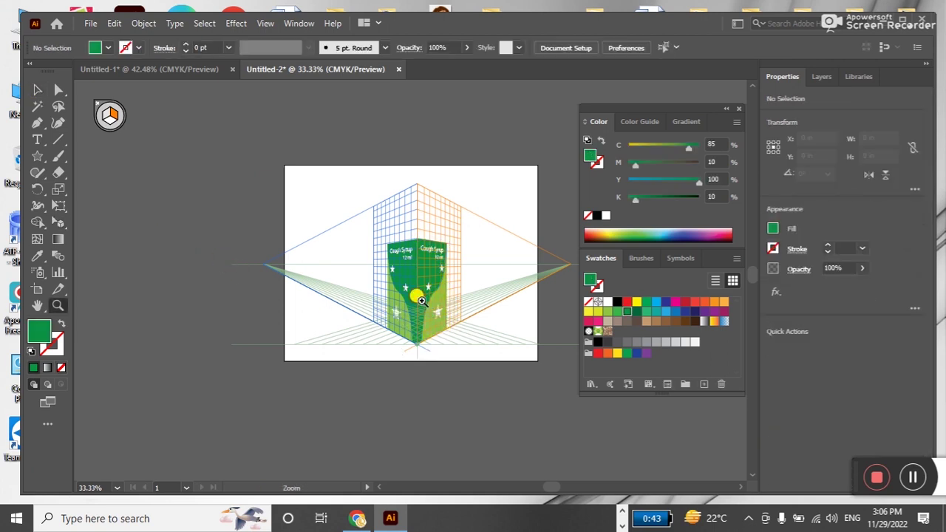
click(425, 289)
click(422, 264)
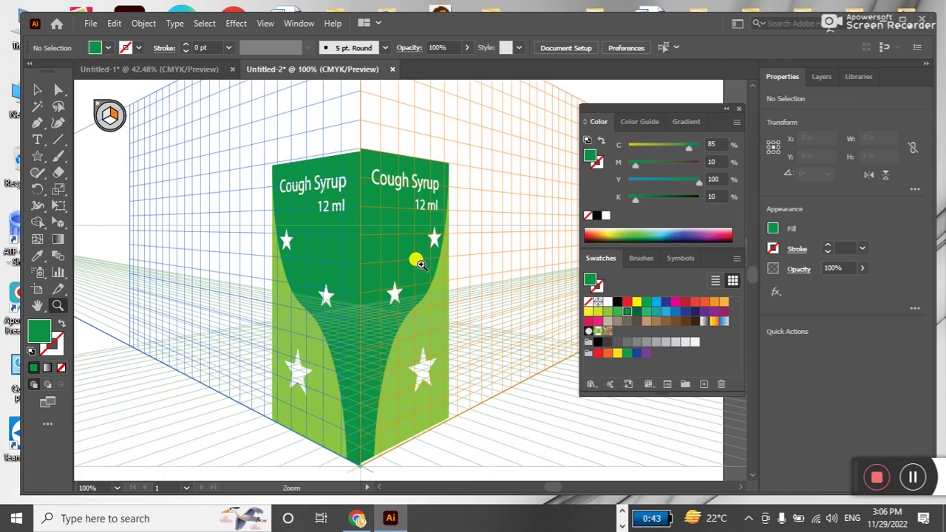
click(37, 90)
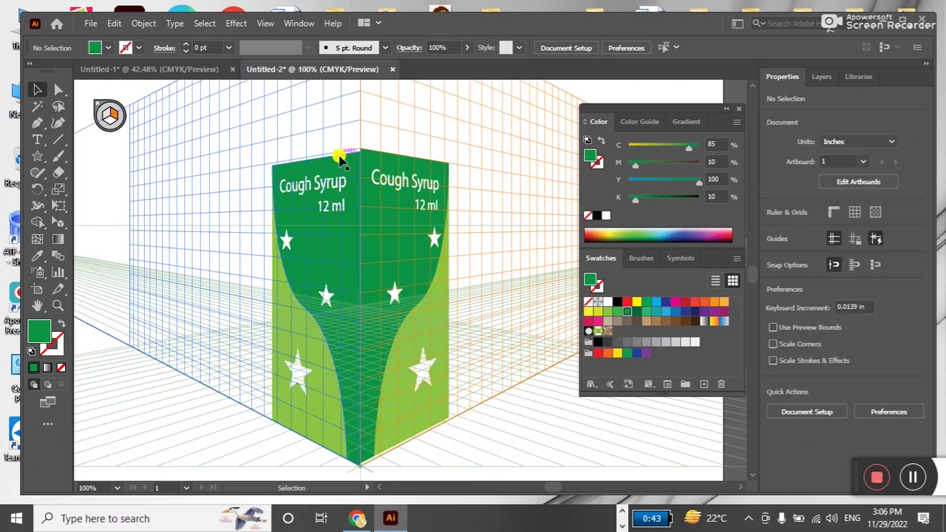
Hide the perspective grid and nudge the right face slightly down, suppressing the expansion warning
key(ctrl+shift+i)
click(364, 157)
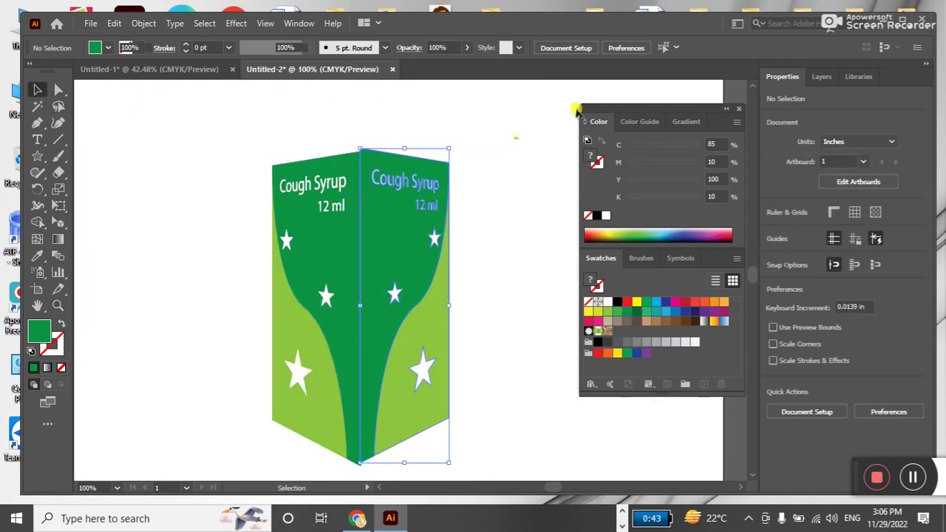
key(ctrl+c)
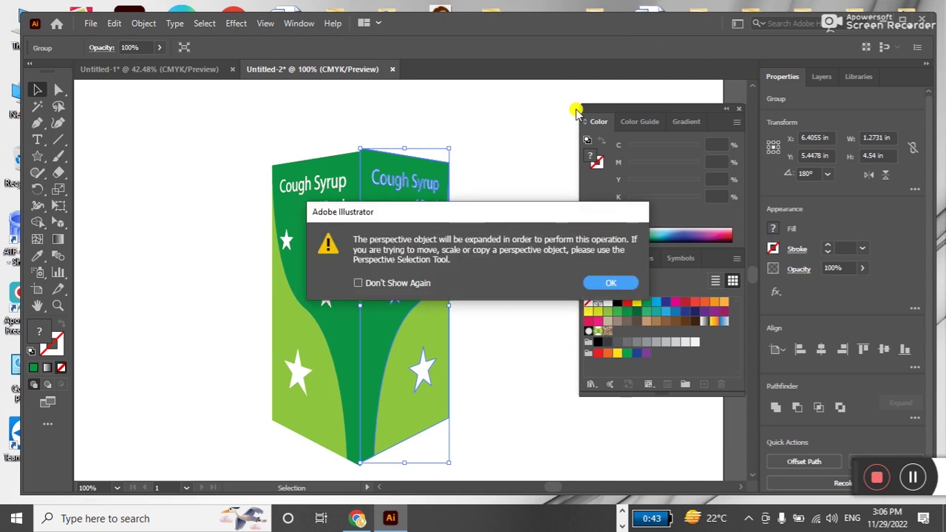
click(375, 284)
click(611, 283)
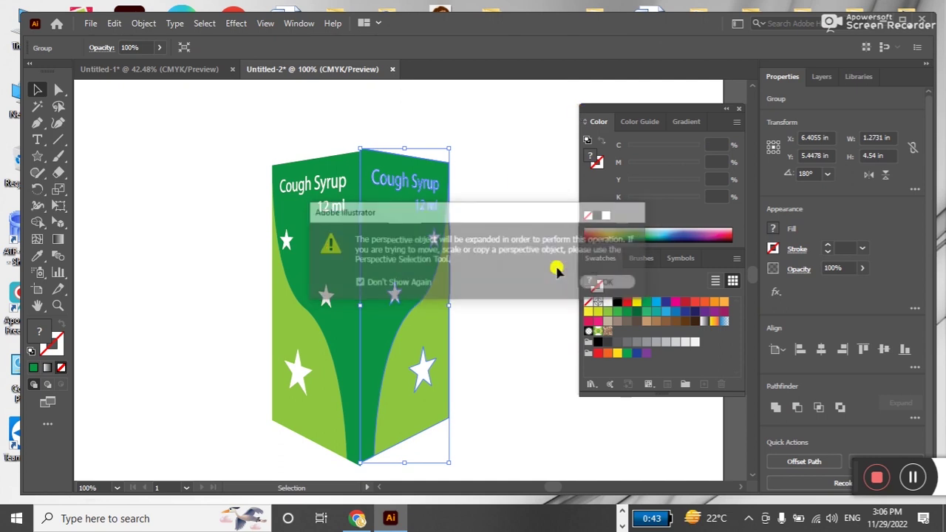
key(Down)
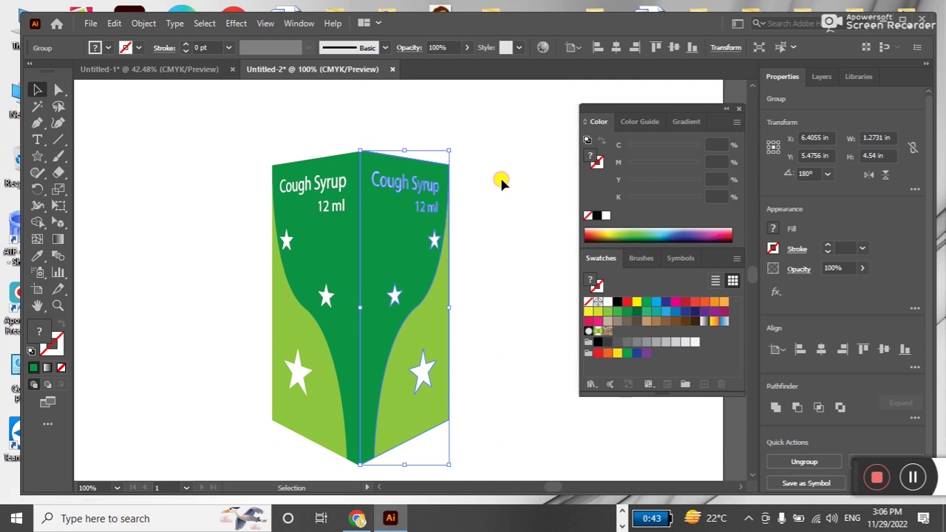
Ungroup the carton's right face into separate green shapes, then select the left face
click(500, 183)
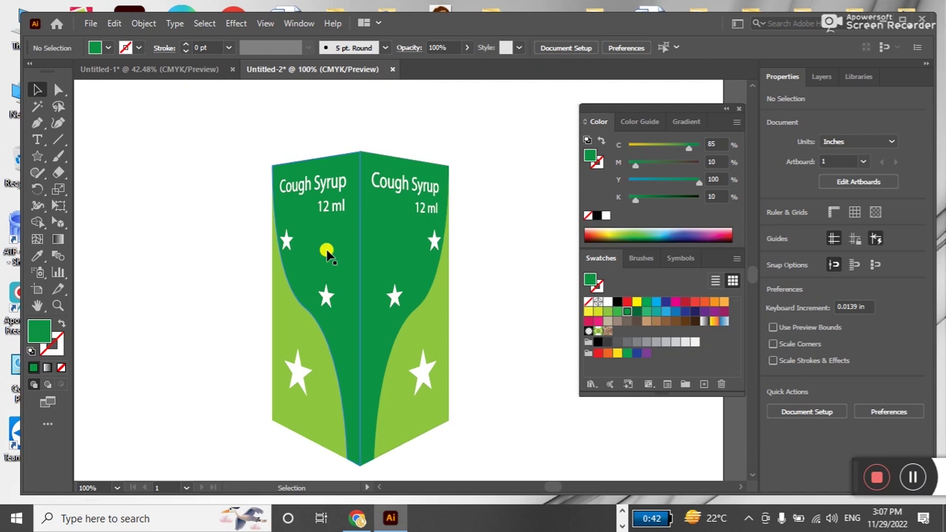
mouse_move(257, 138)
mouse_down()
mouse_move(480, 453)
mouse_move(476, 462)
mouse_up()
click(433, 397)
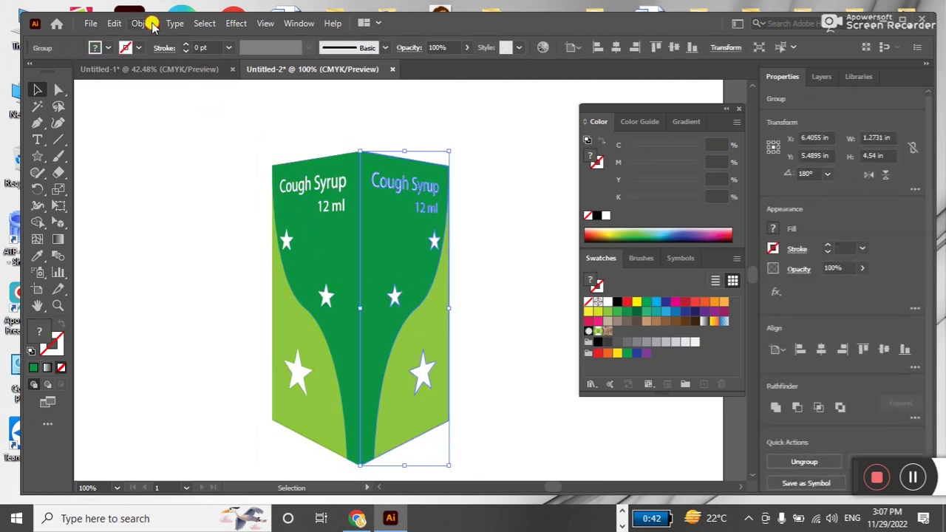
click(143, 23)
click(202, 87)
click(296, 239)
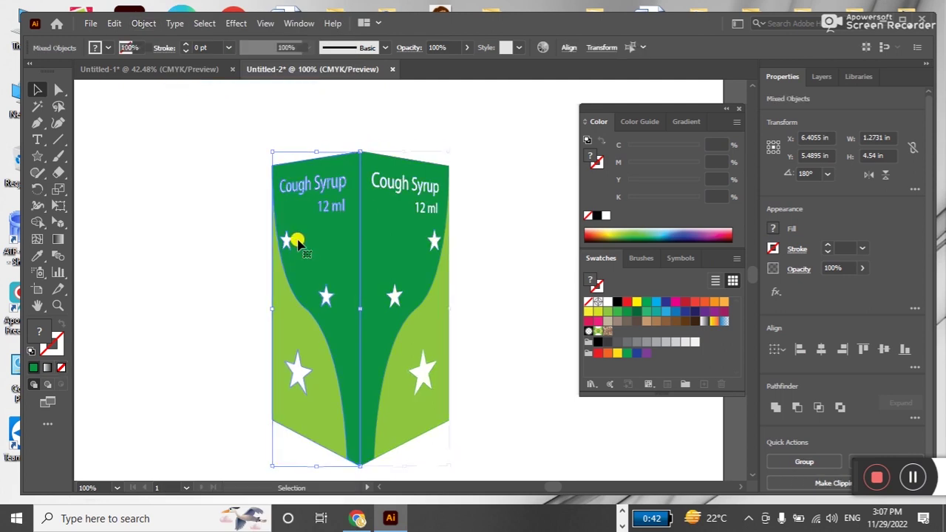
click(144, 23)
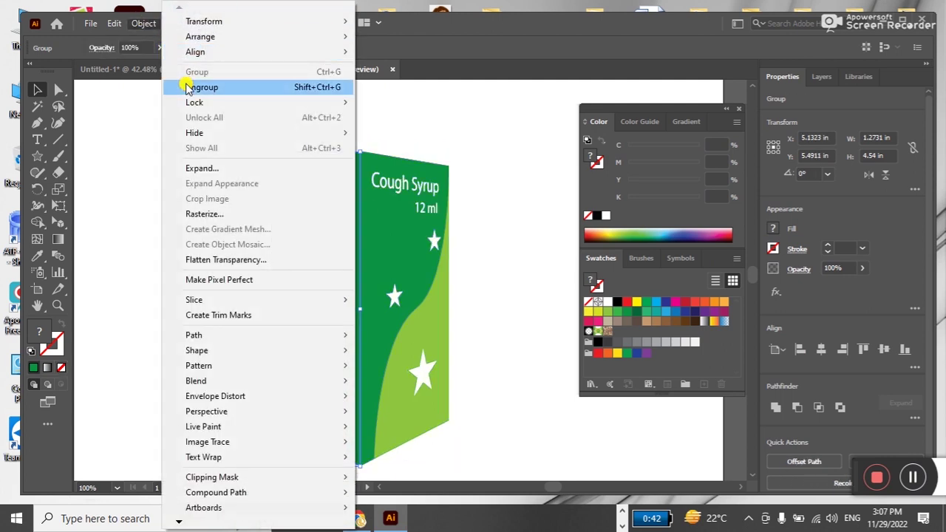
Ungroup the left face and give the right face's two green shapes a thin black outline
click(193, 87)
click(452, 215)
click(427, 288)
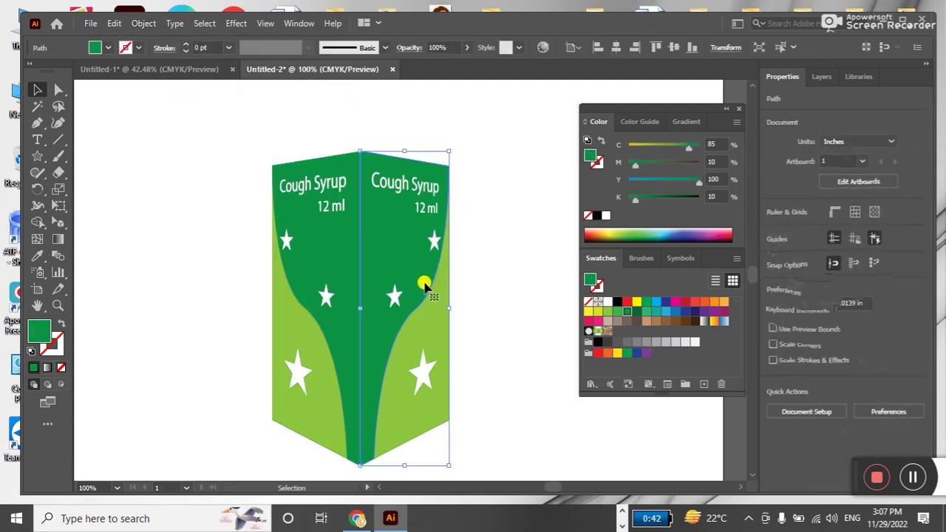
click(484, 271)
click(447, 311)
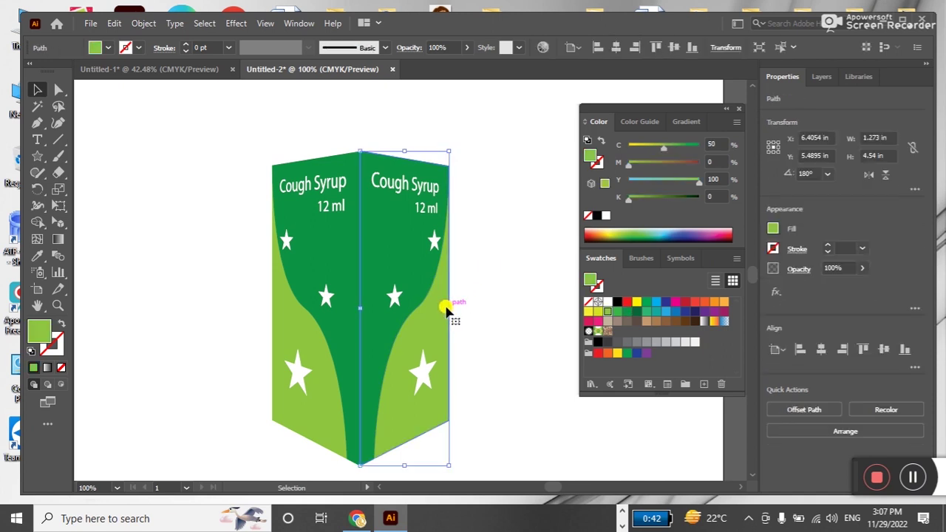
shift+click(427, 279)
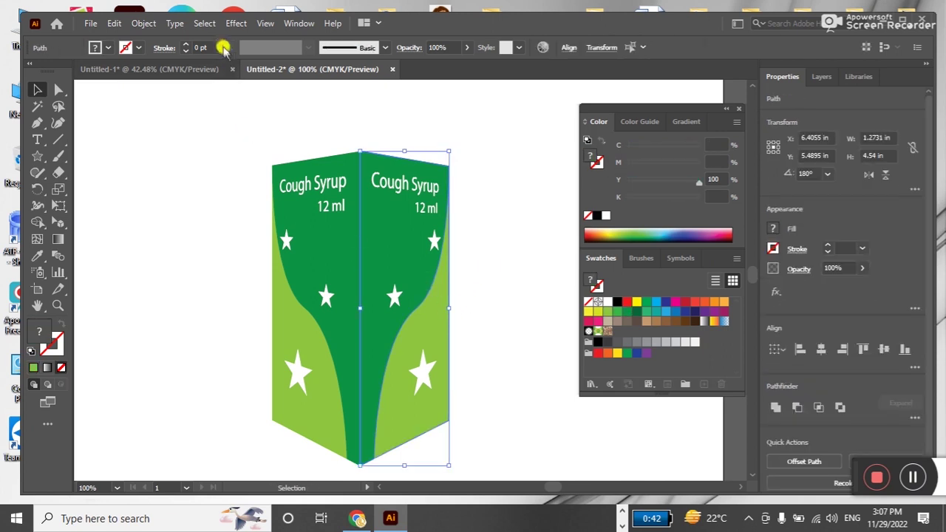
click(189, 48)
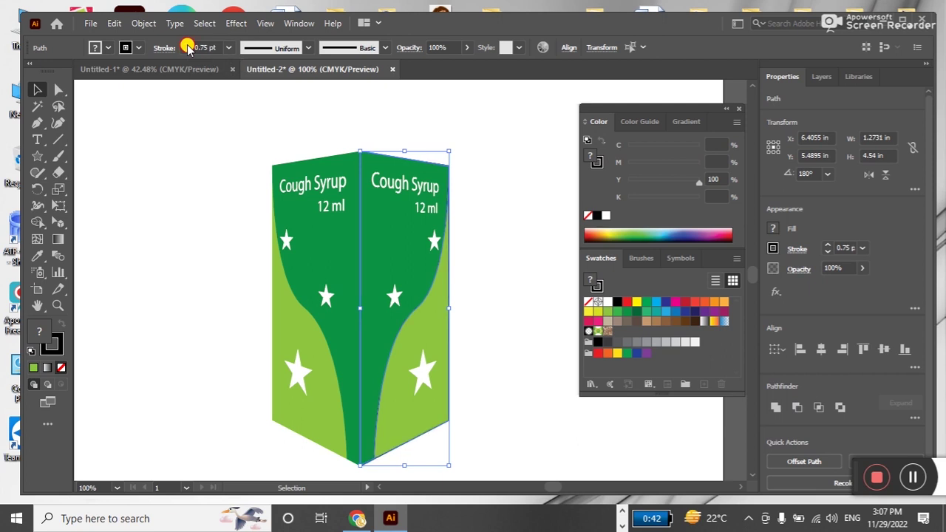
Give the left face's two green shapes a 2 pt black outline, keeping it after a trial removal
click(271, 169)
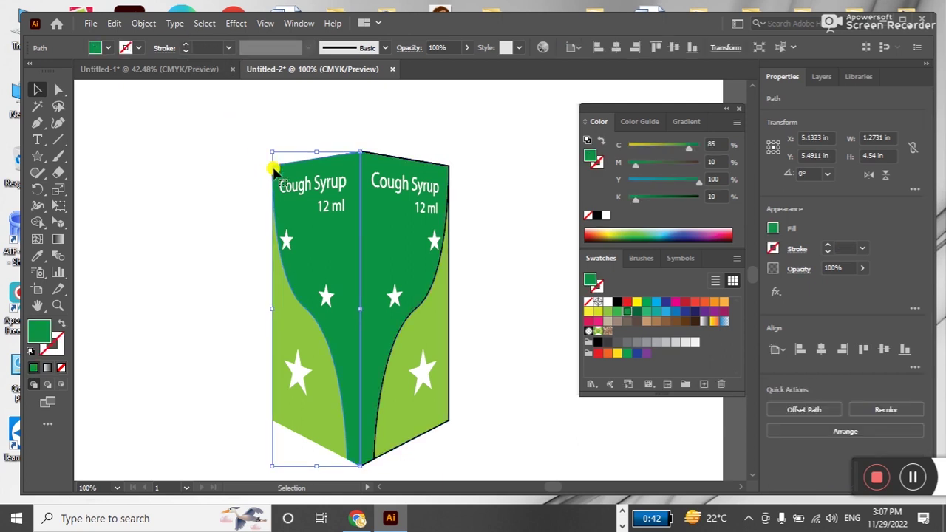
shift+click(283, 318)
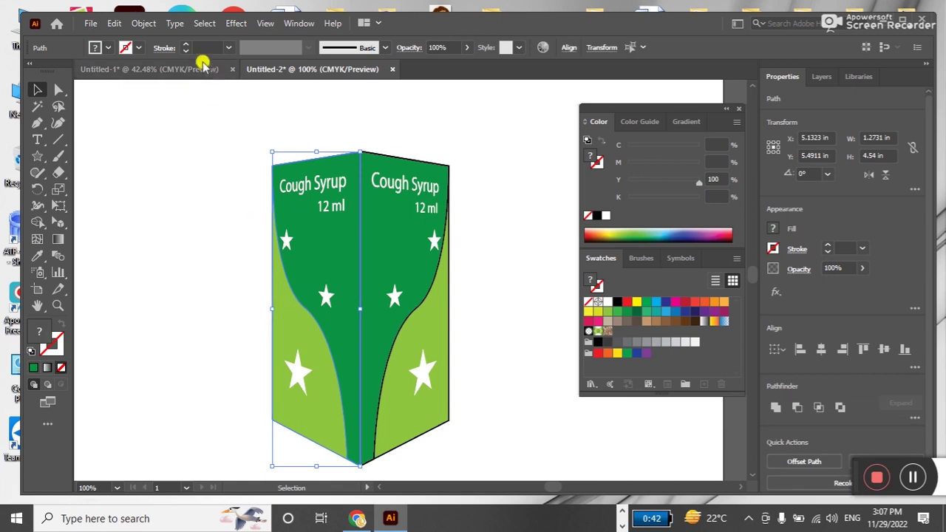
click(185, 44)
click(184, 44)
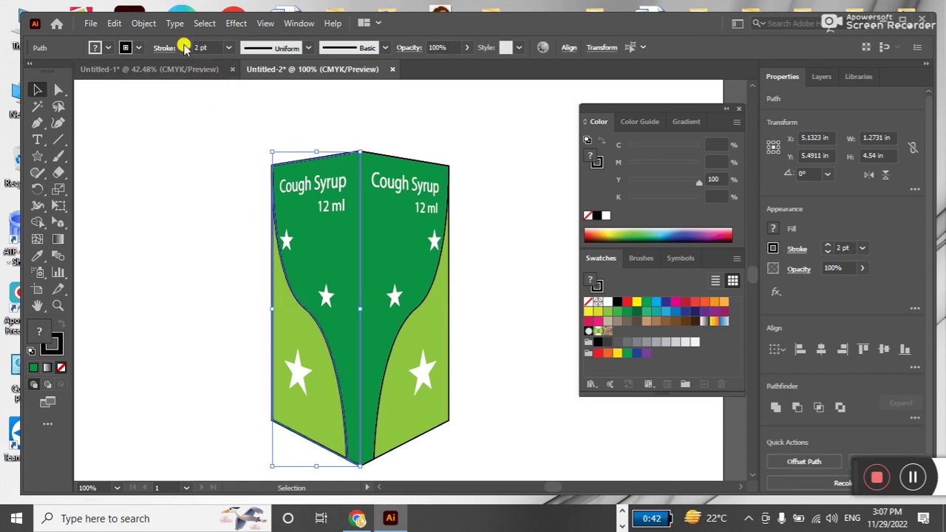
click(202, 210)
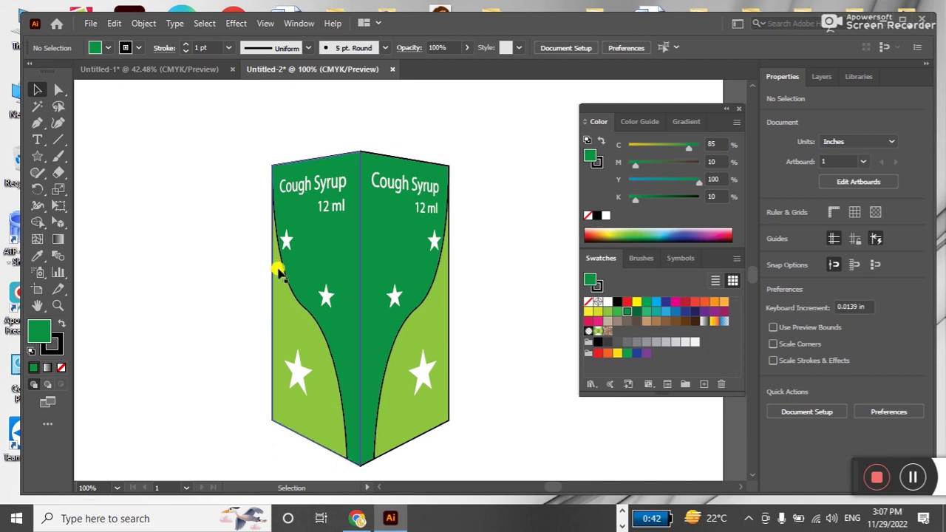
click(278, 315)
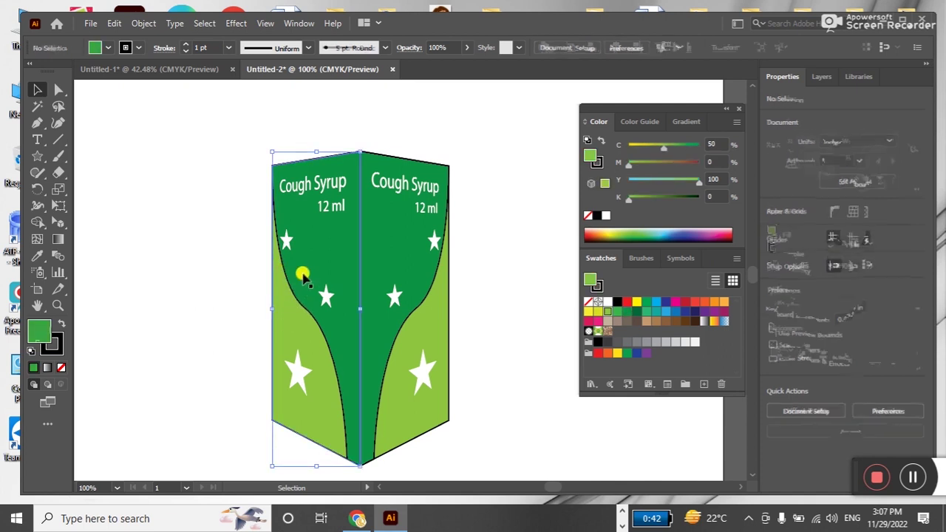
shift+click(338, 251)
key(slash)
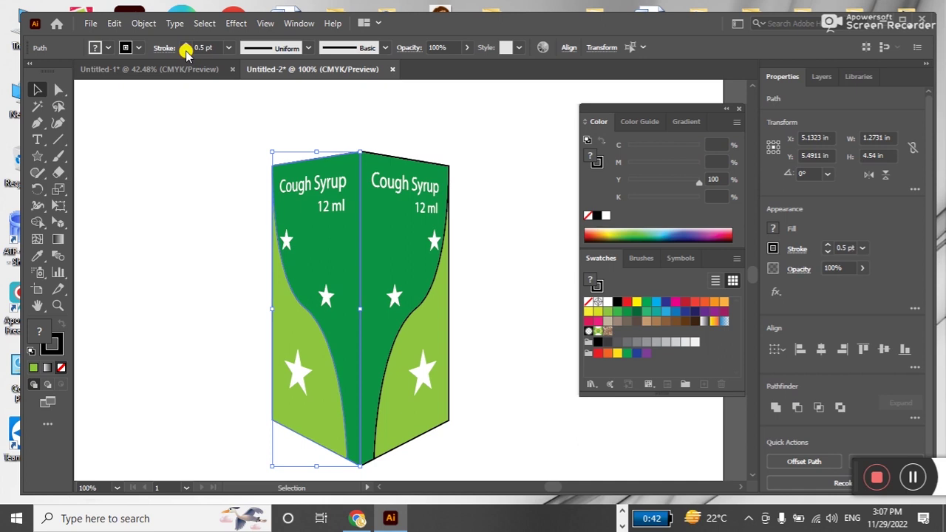
key(ctrl+z)
Thin the right face's two shapes to a 0.5 pt outline
click(437, 321)
shift+click(417, 299)
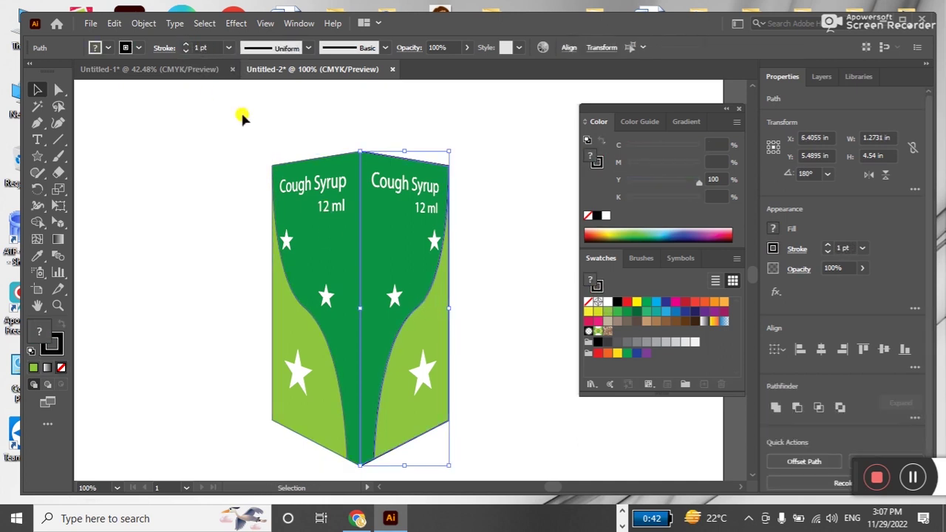
click(187, 51)
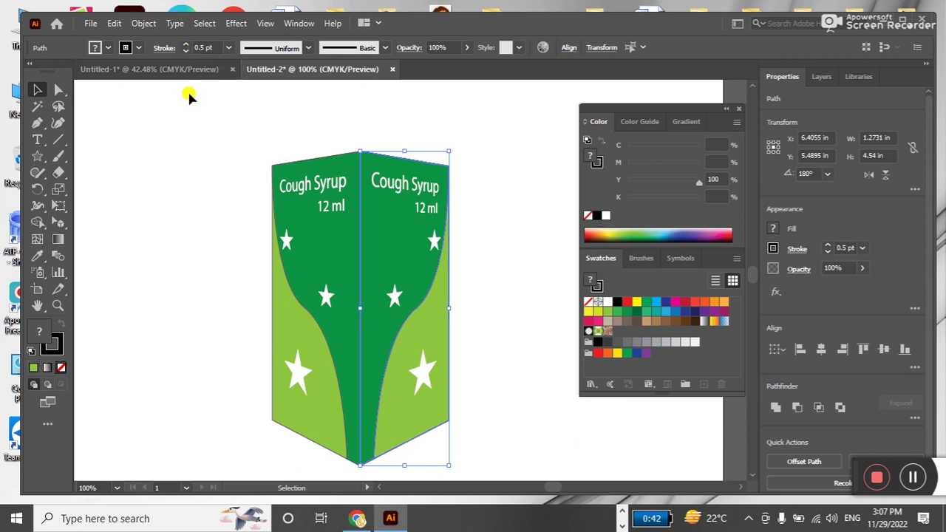
click(188, 128)
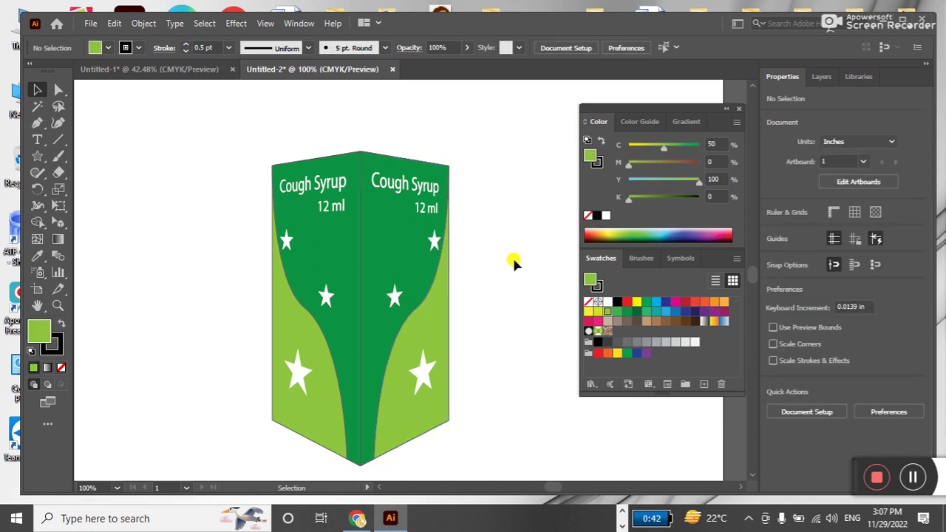